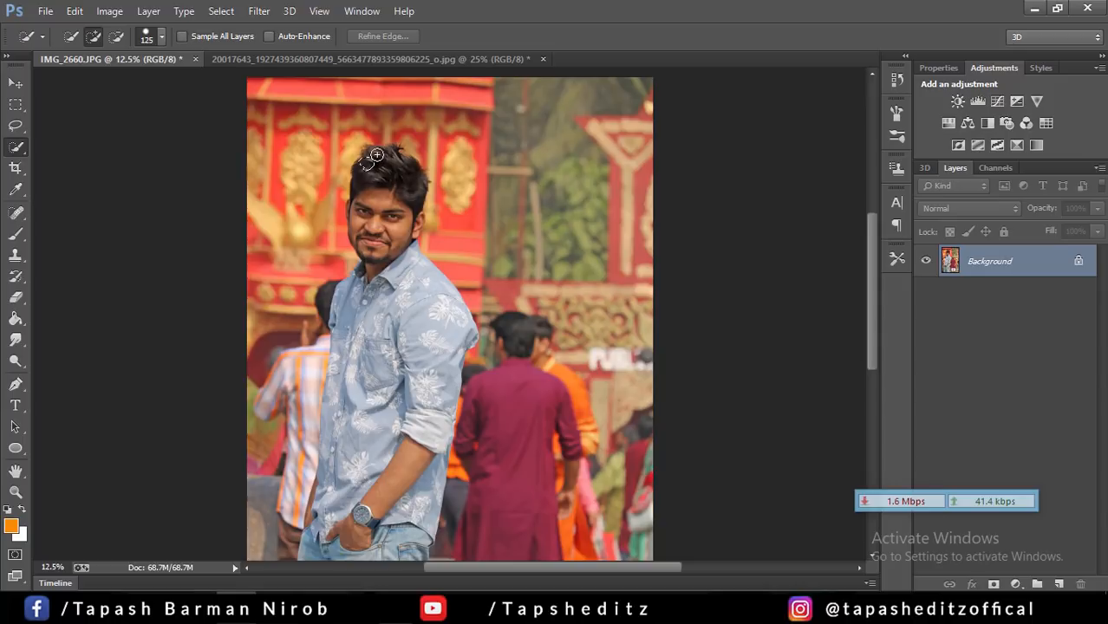
Select the man in the blue shirt from his hair down to his jeans with the Quick Selection tool.
{"action": "mouse_move", "coordinate": [400, 161]}
{"action": "left_mouse_down"}
{"action": "mouse_move", "coordinate": [395, 243]}
{"action": "mouse_move", "coordinate": [360, 210]}
{"action": "left_mouse_up"}
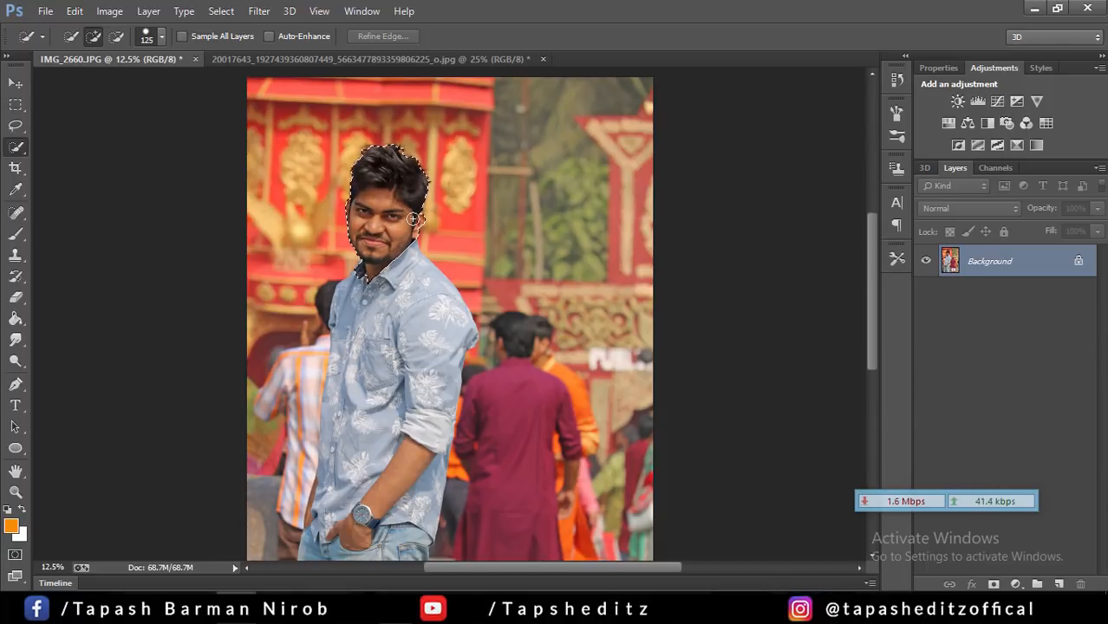
{"action": "mouse_move", "coordinate": [413, 219]}
{"action": "left_mouse_down"}
{"action": "mouse_move", "coordinate": [371, 312]}
{"action": "mouse_move", "coordinate": [347, 318]}
{"action": "mouse_move", "coordinate": [349, 350]}
{"action": "mouse_move", "coordinate": [435, 334]}
{"action": "mouse_move", "coordinate": [349, 430]}
{"action": "mouse_move", "coordinate": [323, 511]}
{"action": "mouse_move", "coordinate": [387, 496]}
{"action": "left_mouse_up"}
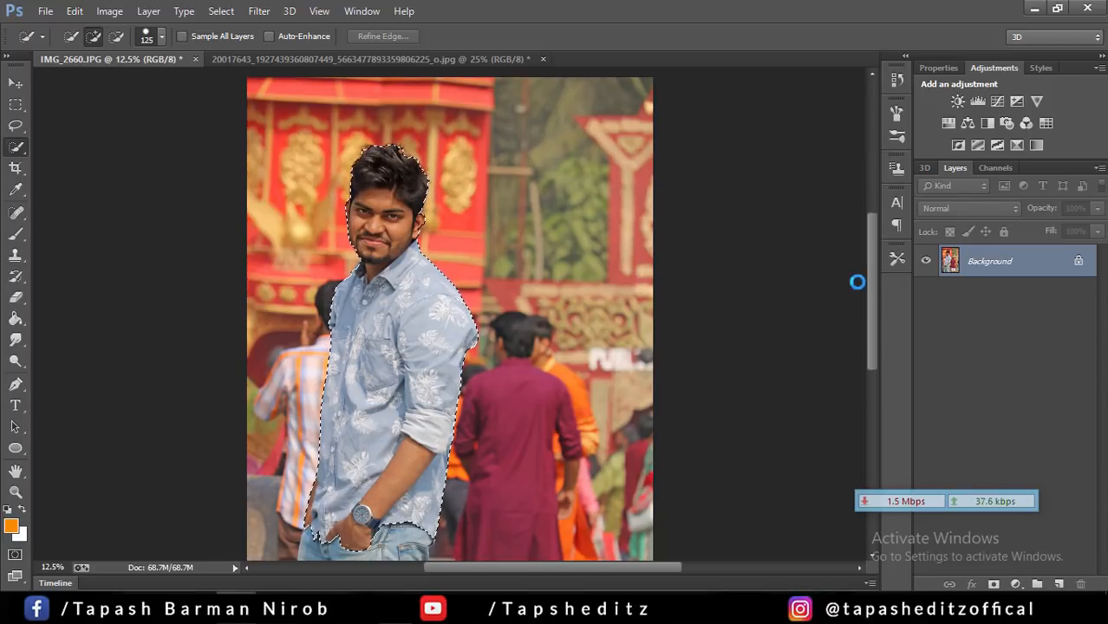
{"action": "left_click_drag", "start_coordinate": [869, 280], "coordinate": [871, 343]}
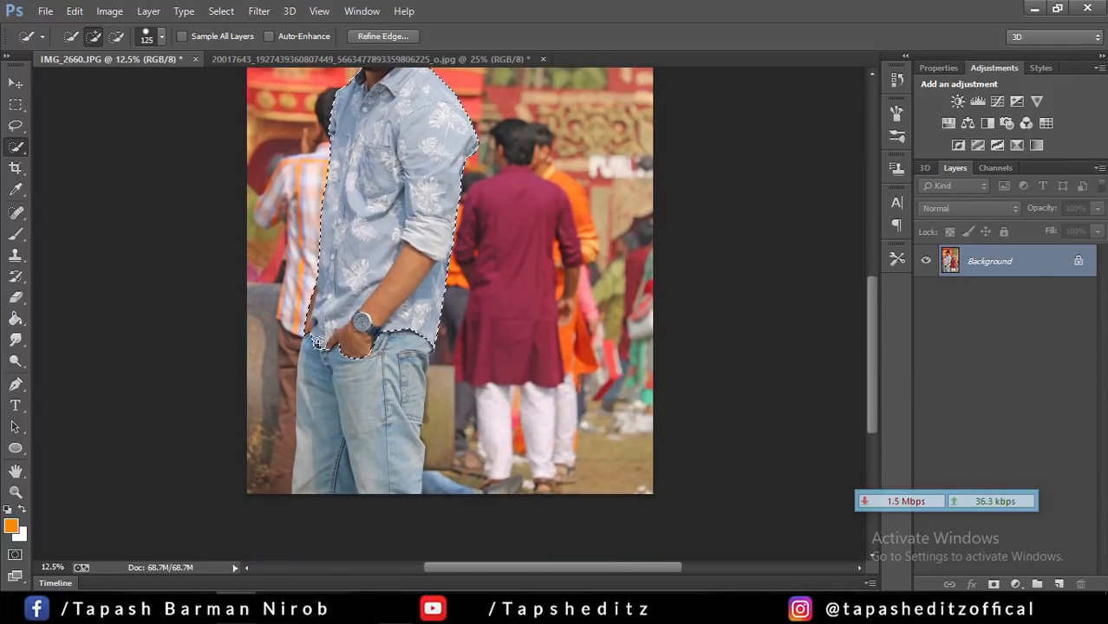
{"action": "left_click_drag", "start_coordinate": [319, 344], "coordinate": [322, 397]}
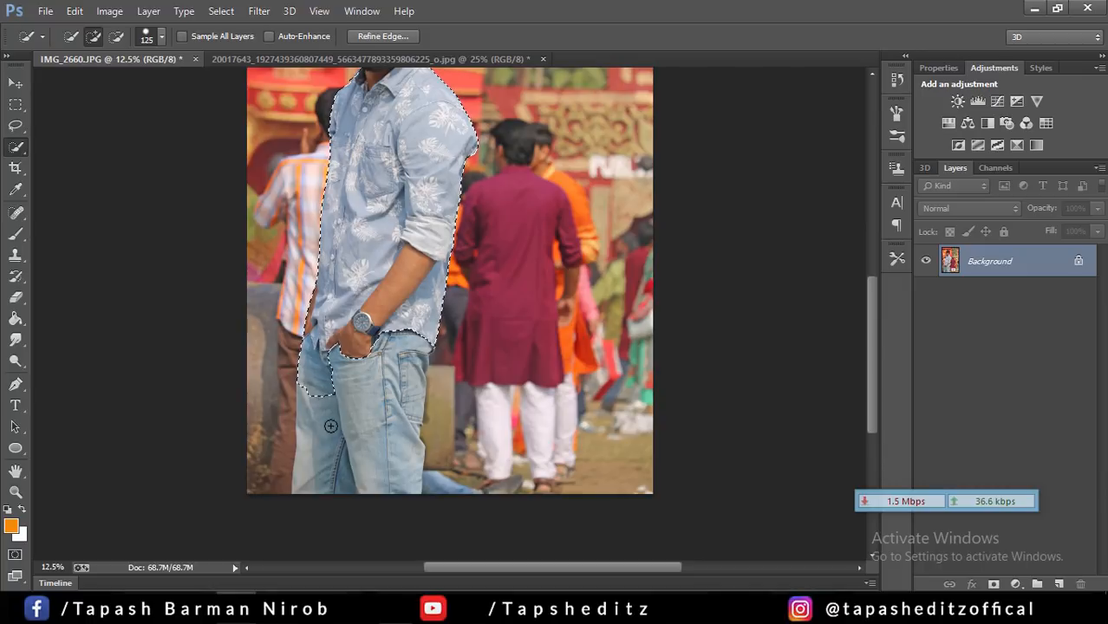
{"action": "mouse_move", "coordinate": [333, 438]}
{"action": "left_mouse_down"}
{"action": "mouse_move", "coordinate": [394, 454]}
{"action": "mouse_move", "coordinate": [390, 418]}
{"action": "mouse_move", "coordinate": [421, 364]}
{"action": "left_mouse_up"}
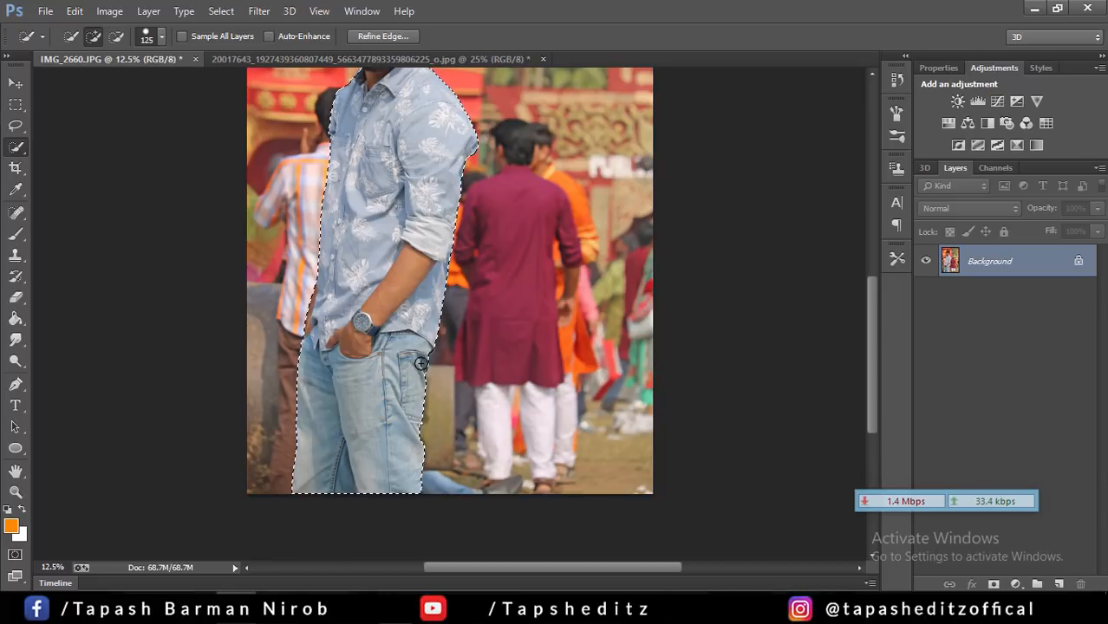
Refine the selection around the man's ear and hair using a size 60 Quick Selection brush.
{"action": "left_click_drag", "start_coordinate": [870, 369], "coordinate": [874, 308]}
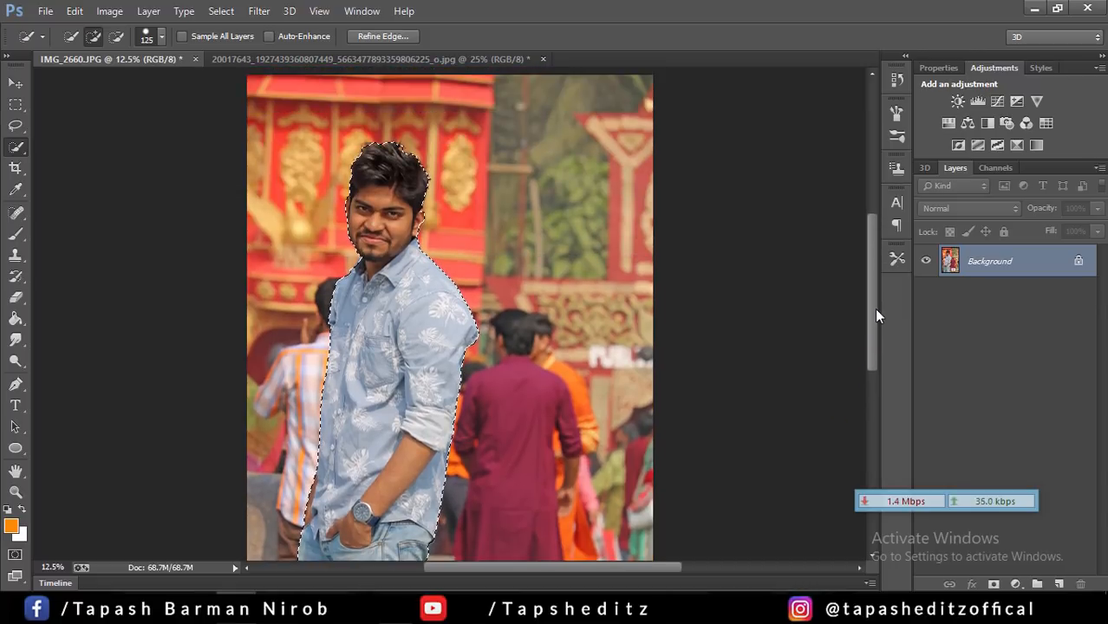
{"action": "key", "text": "ctrl+plus"}
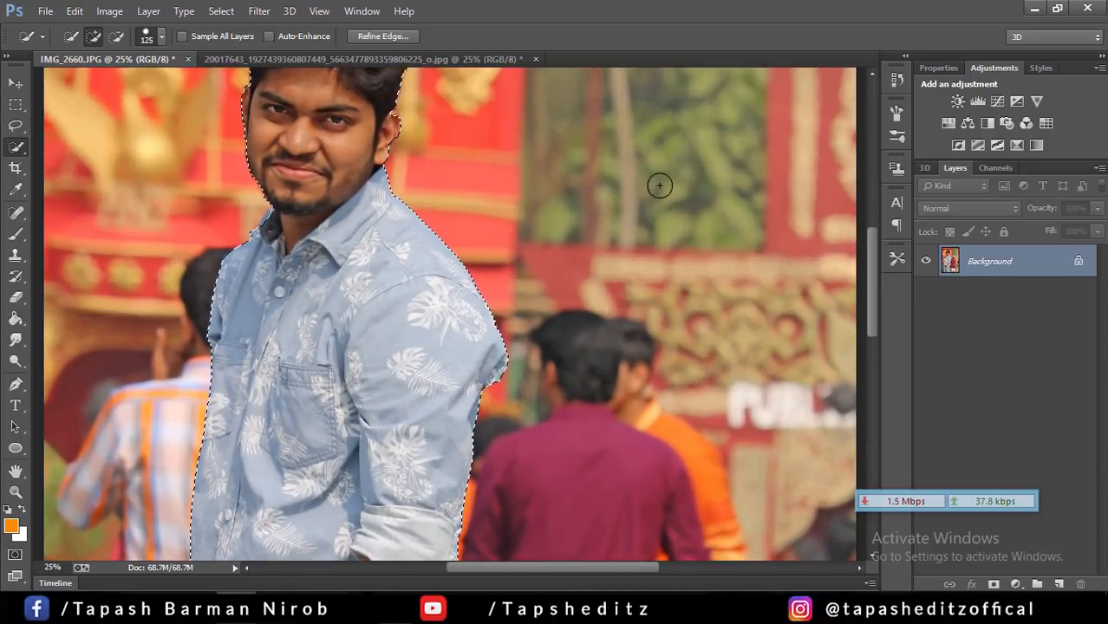
{"action": "left_click_drag", "start_coordinate": [874, 261], "coordinate": [874, 233]}
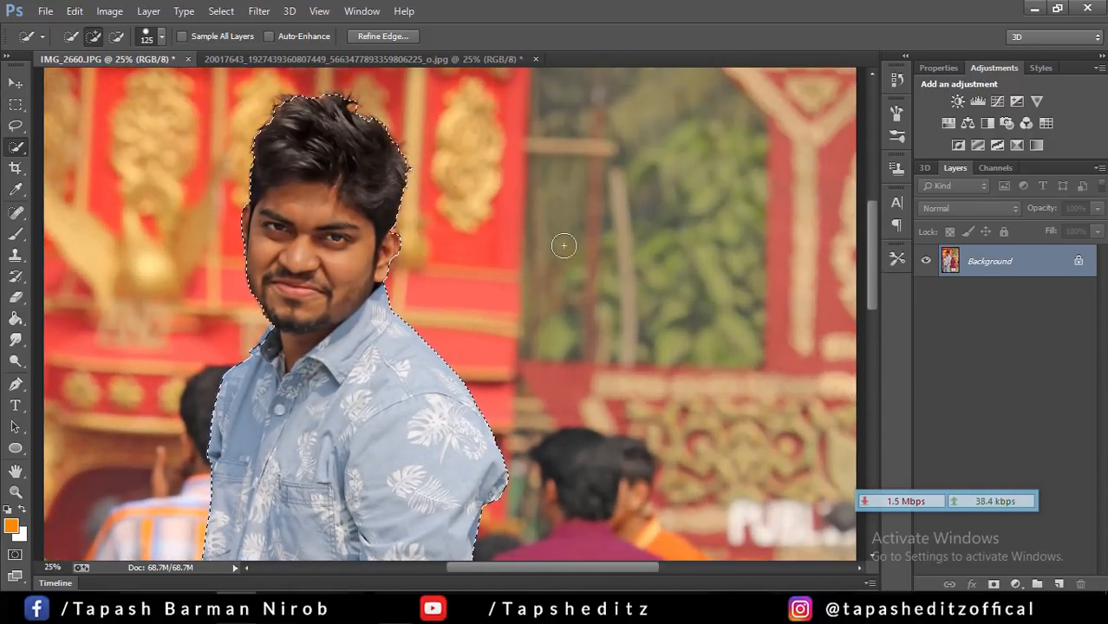
{"action": "key", "text": "bracketleft"}
{"action": "key", "text": "bracketleft"}
{"action": "key", "text": "bracketleft"}
{"action": "key", "text": "bracketleft"}
{"action": "key", "text": "bracketleft"}
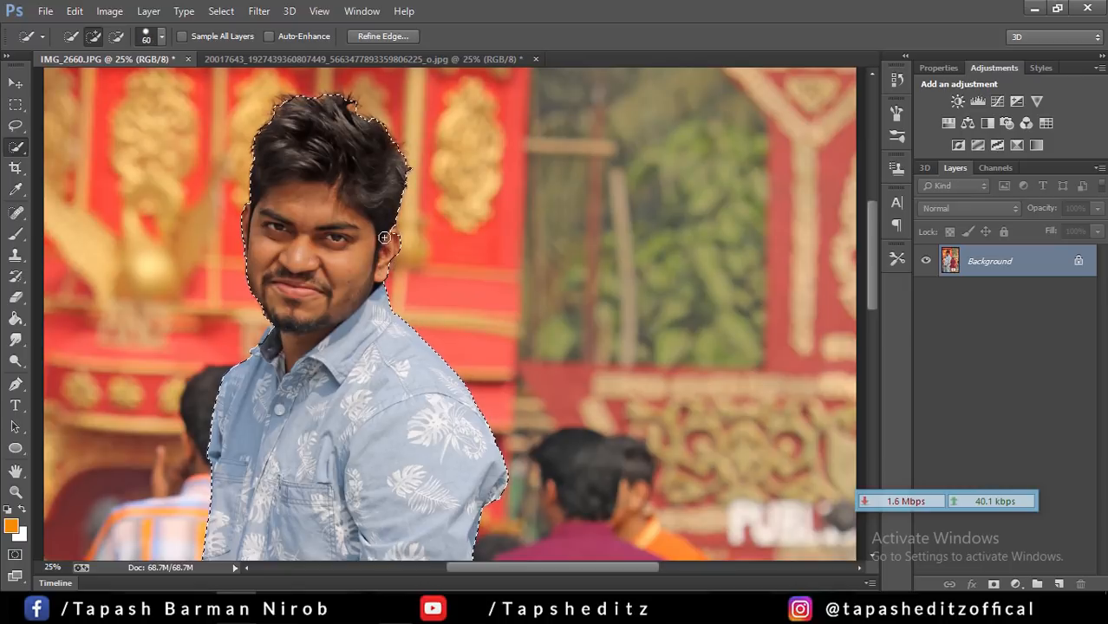
{"action": "mouse_move", "coordinate": [354, 171]}
{"action": "left_mouse_down"}
{"action": "mouse_move", "coordinate": [317, 156]}
{"action": "mouse_move", "coordinate": [371, 113]}
{"action": "left_mouse_up"}
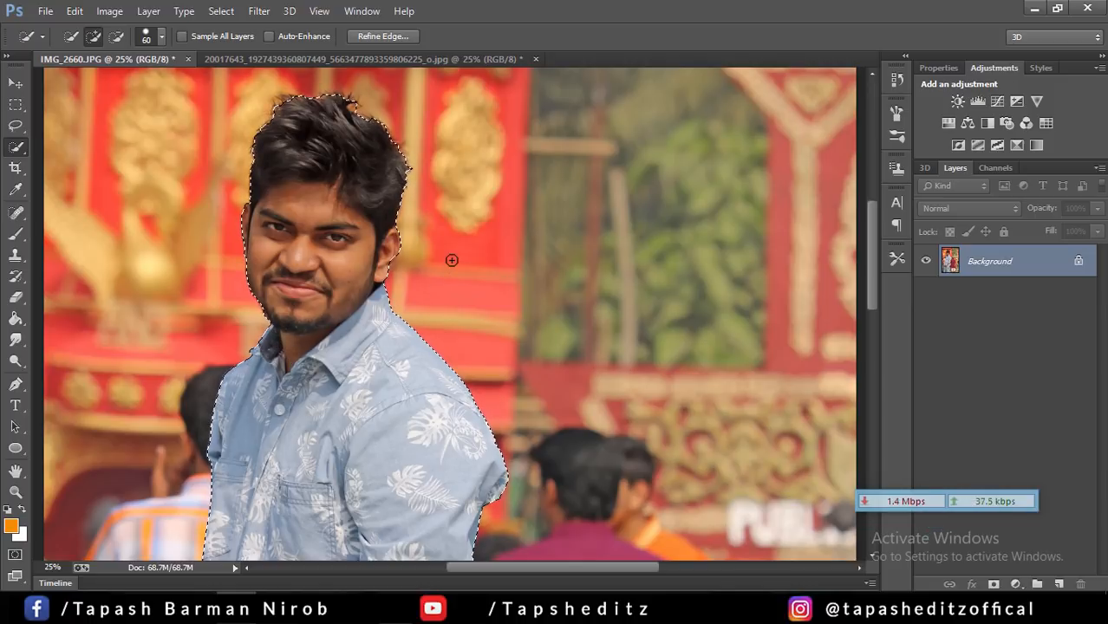
Add a layer mask from the selection to hide everything around the man.
{"action": "key", "text": "ctrl+minus"}
{"action": "key", "text": "ctrl+minus"}
{"action": "key", "text": "ctrl+minus"}
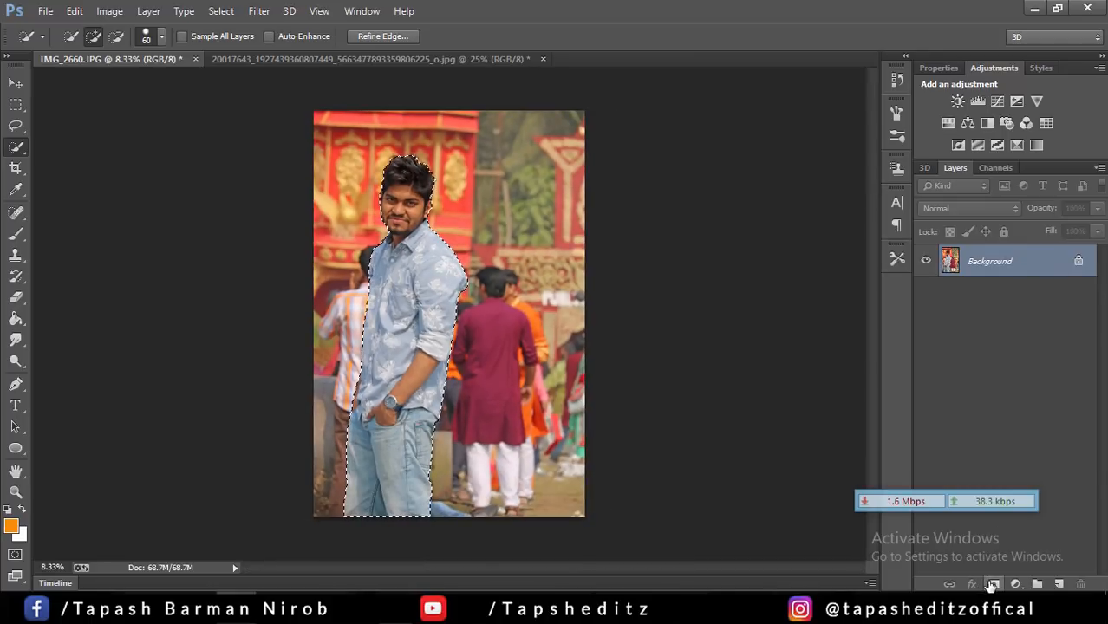
{"action": "left_click", "coordinate": [992, 585]}
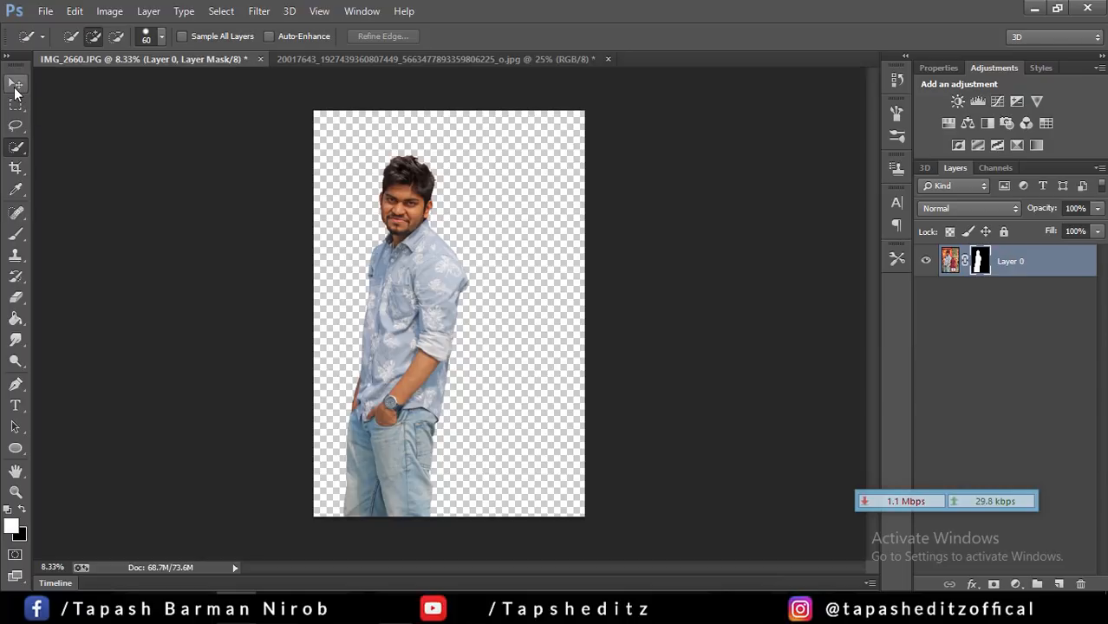
Open Refine Mask for Layer 0 and brush along the hair's outer edge with a size 62 refine radius brush.
{"action": "key", "text": "ctrl+plus"}
{"action": "key", "text": "ctrl+plus"}
{"action": "key", "text": "ctrl+plus"}
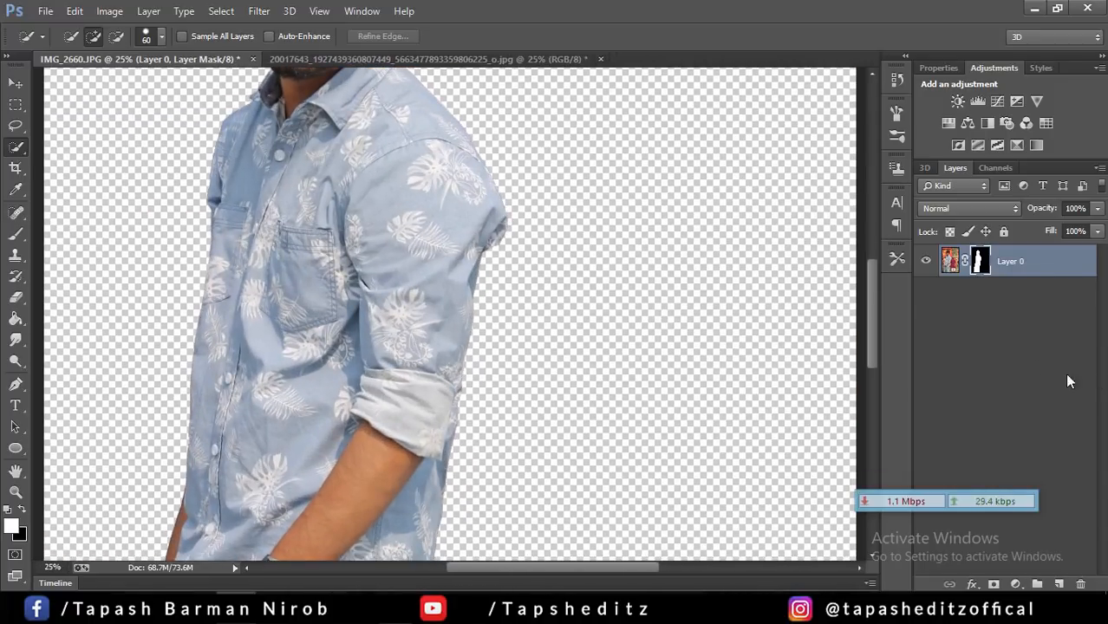
{"action": "left_click_drag", "start_coordinate": [873, 284], "coordinate": [870, 201]}
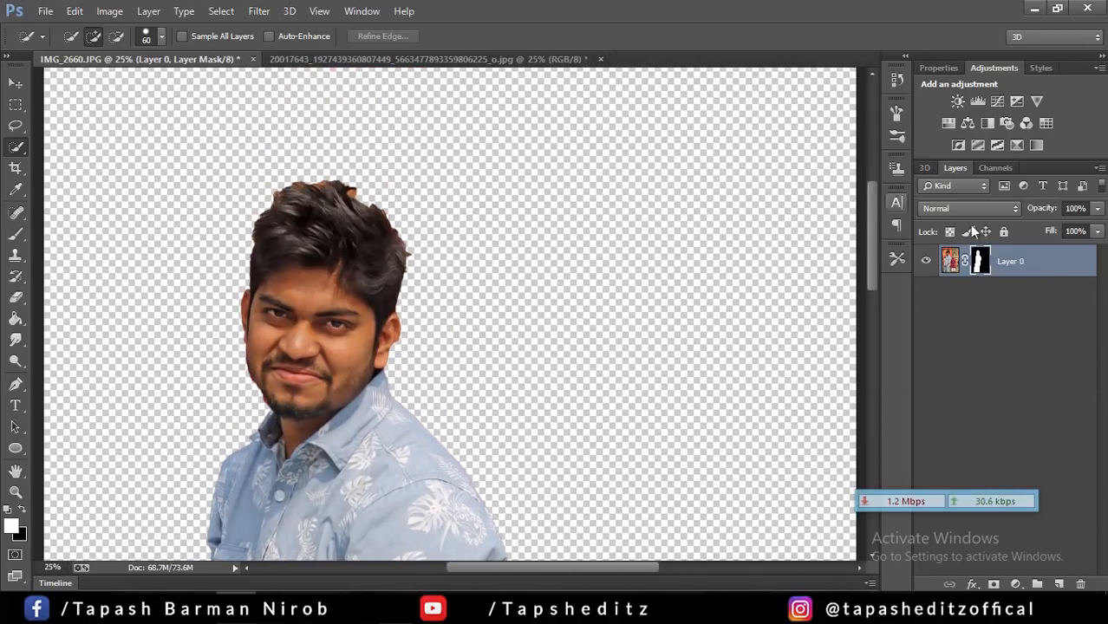
{"action": "right_click", "coordinate": [979, 258]}
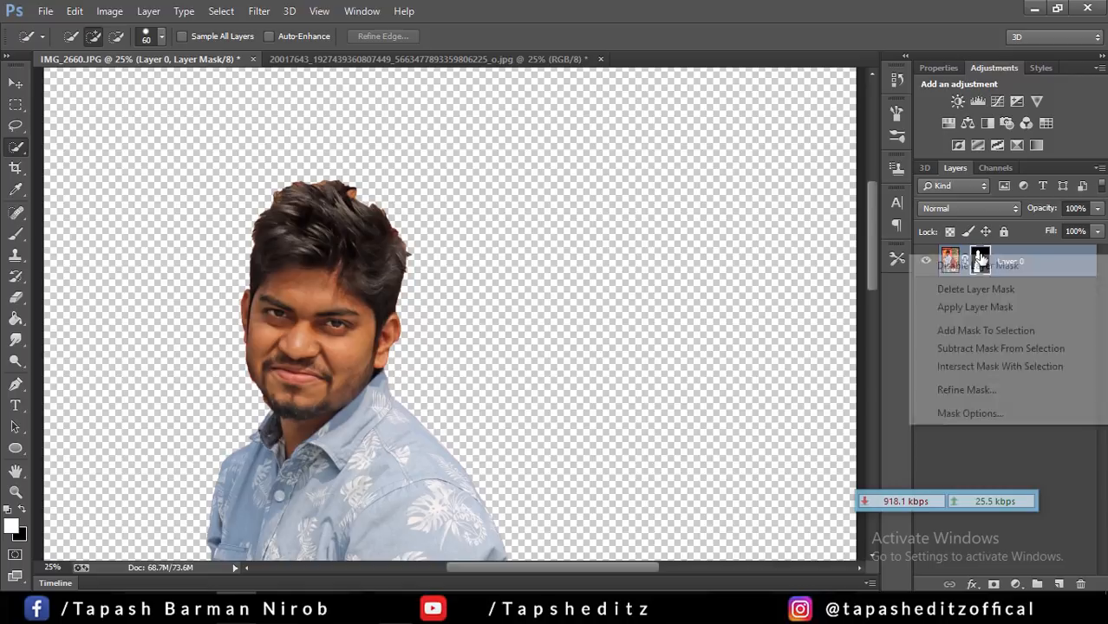
{"action": "left_click", "coordinate": [1006, 390]}
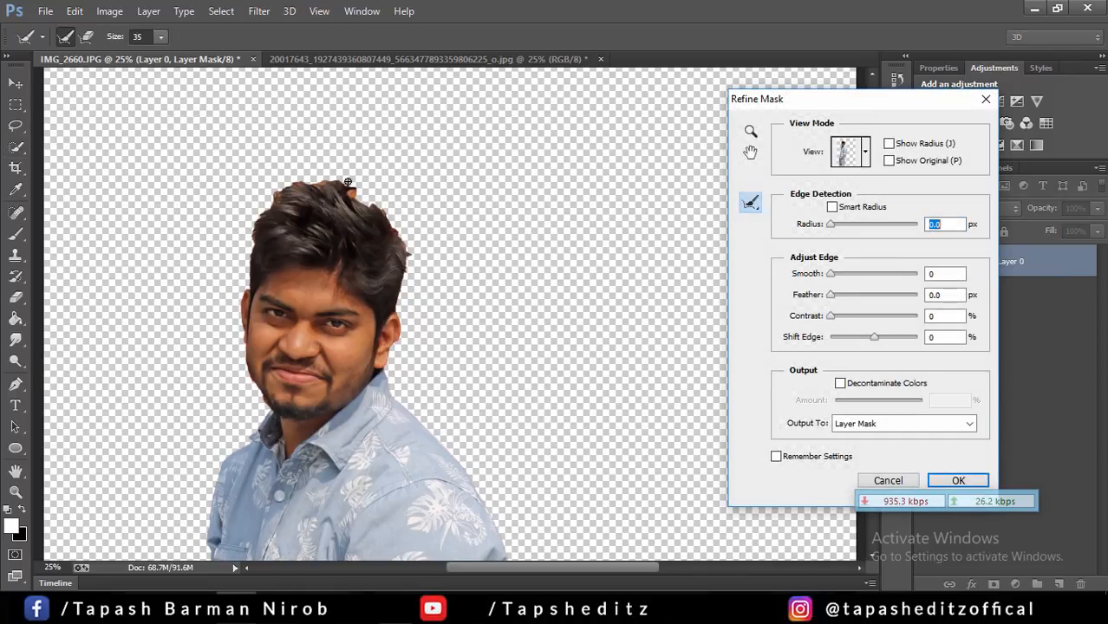
{"action": "left_click", "coordinate": [163, 38]}
{"action": "left_click_drag", "start_coordinate": [161, 56], "coordinate": [181, 57]}
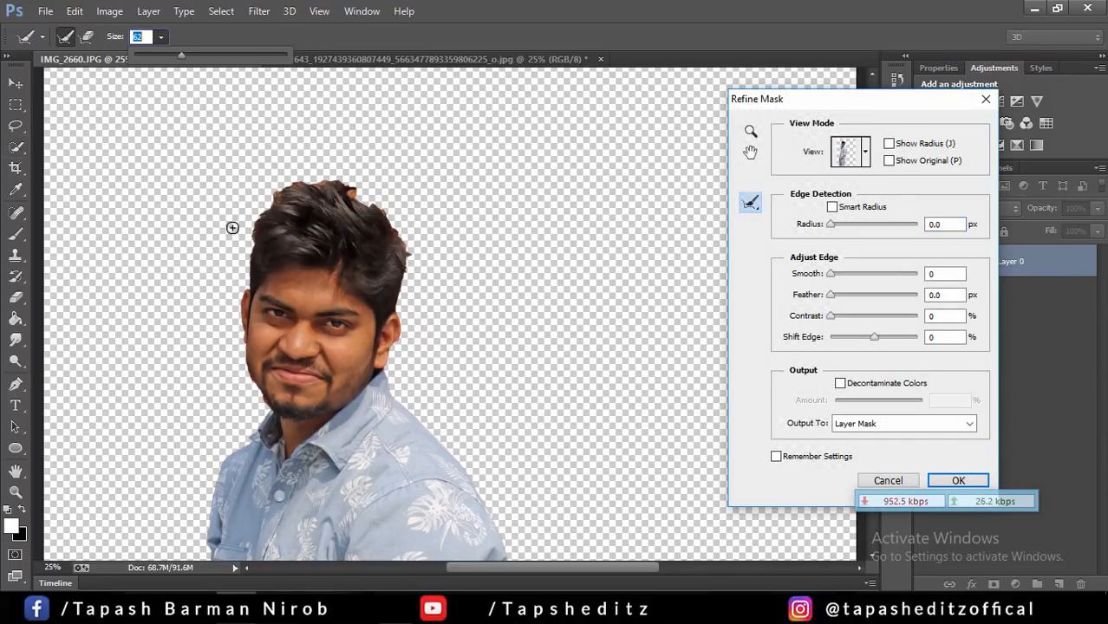
{"action": "mouse_move", "coordinate": [293, 195]}
{"action": "left_mouse_down"}
{"action": "mouse_move", "coordinate": [279, 191]}
{"action": "mouse_move", "coordinate": [257, 221]}
{"action": "mouse_move", "coordinate": [279, 183]}
{"action": "mouse_move", "coordinate": [343, 179]}
{"action": "mouse_move", "coordinate": [378, 210]}
{"action": "mouse_move", "coordinate": [366, 198]}
{"action": "mouse_move", "coordinate": [407, 254]}
{"action": "mouse_move", "coordinate": [405, 302]}
{"action": "left_mouse_up"}
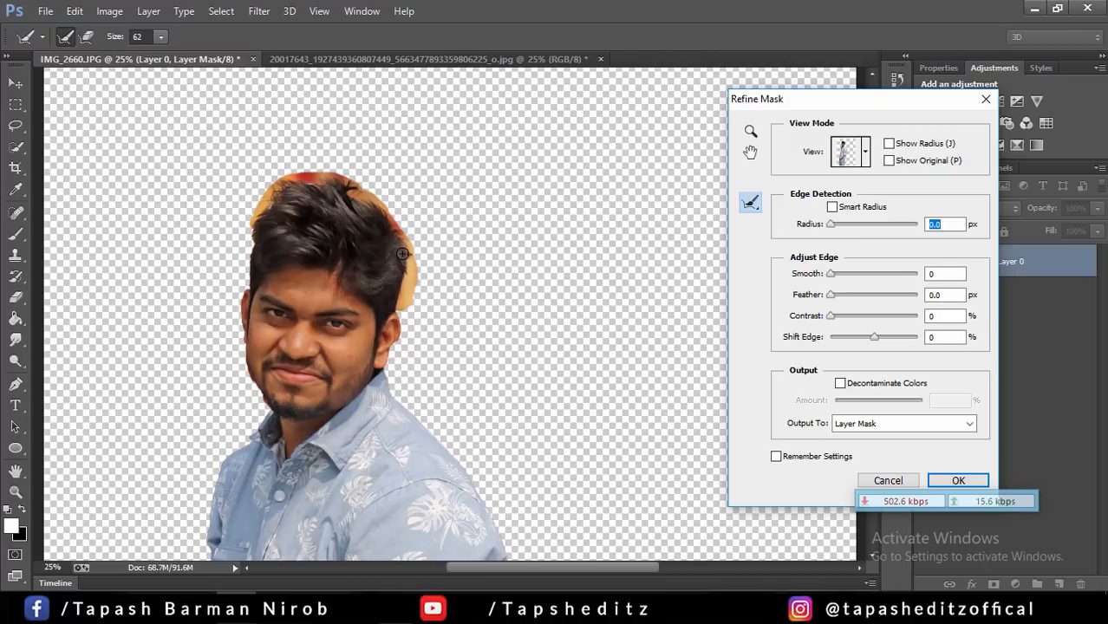
{"action": "left_click_drag", "start_coordinate": [408, 251], "coordinate": [410, 249]}
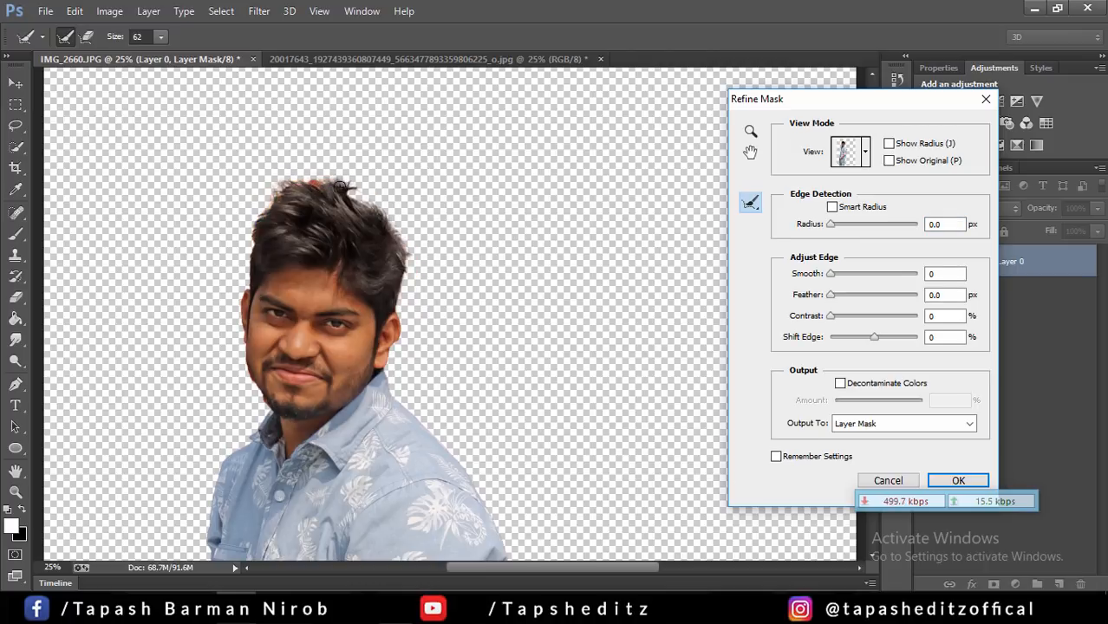
{"action": "left_click_drag", "start_coordinate": [340, 185], "coordinate": [332, 185]}
Brush the mask edge beside the man's temple, along his jaw and below his ear to refine it.
{"action": "left_click_drag", "start_coordinate": [248, 246], "coordinate": [248, 269]}
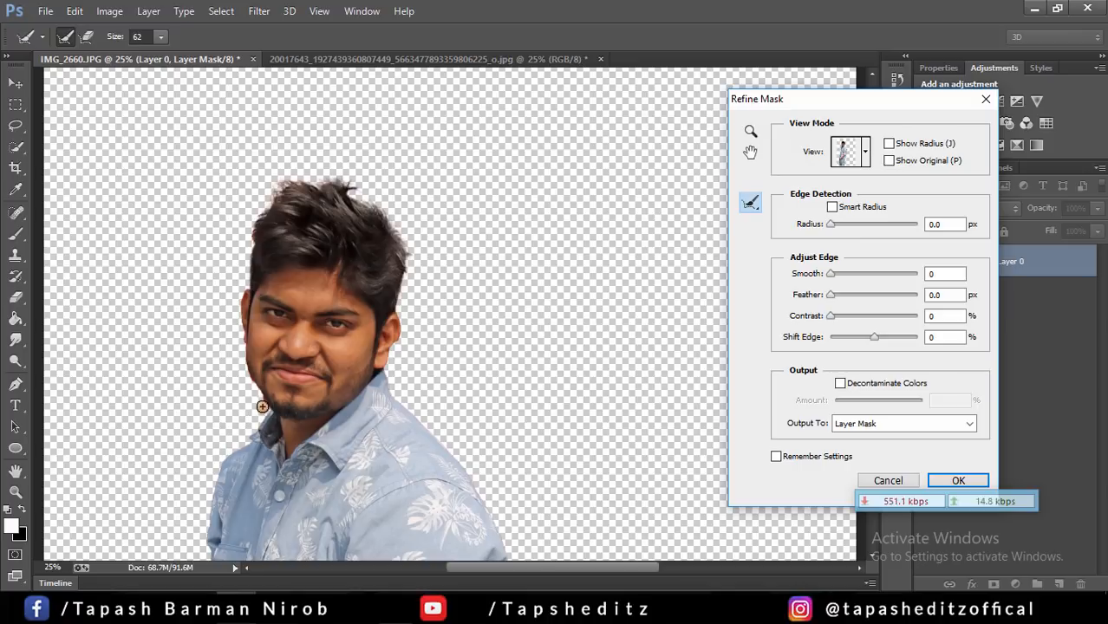
{"action": "left_click_drag", "start_coordinate": [255, 397], "coordinate": [247, 383]}
{"action": "left_click_drag", "start_coordinate": [395, 351], "coordinate": [390, 369]}
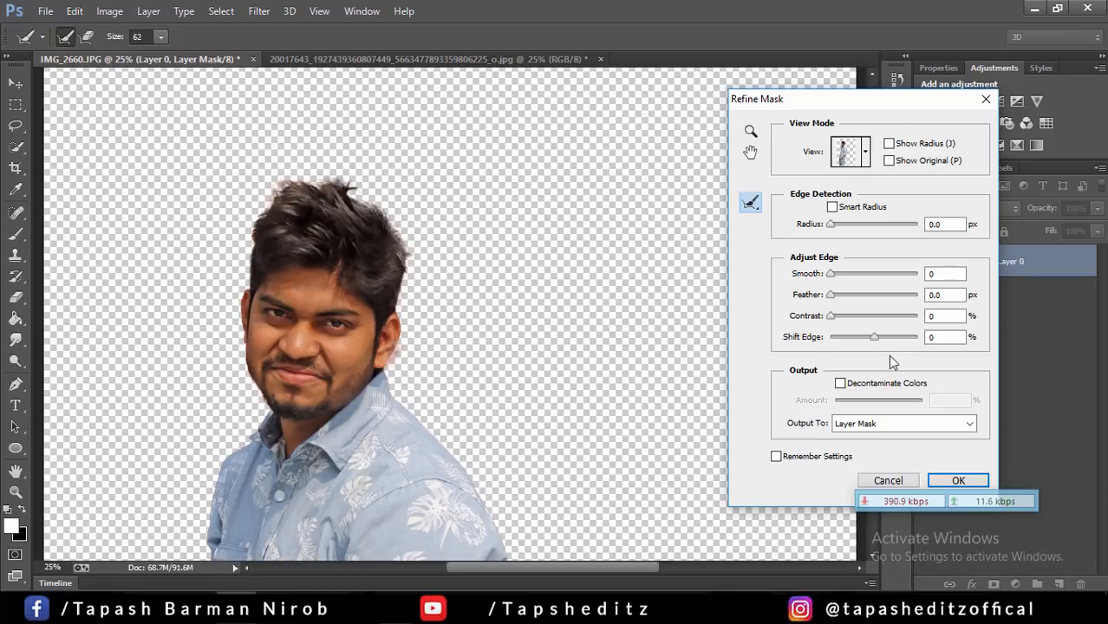
Set the mask edge Contrast to 21% and brush over both sides of the hair outline again.
{"action": "left_click", "coordinate": [846, 317]}
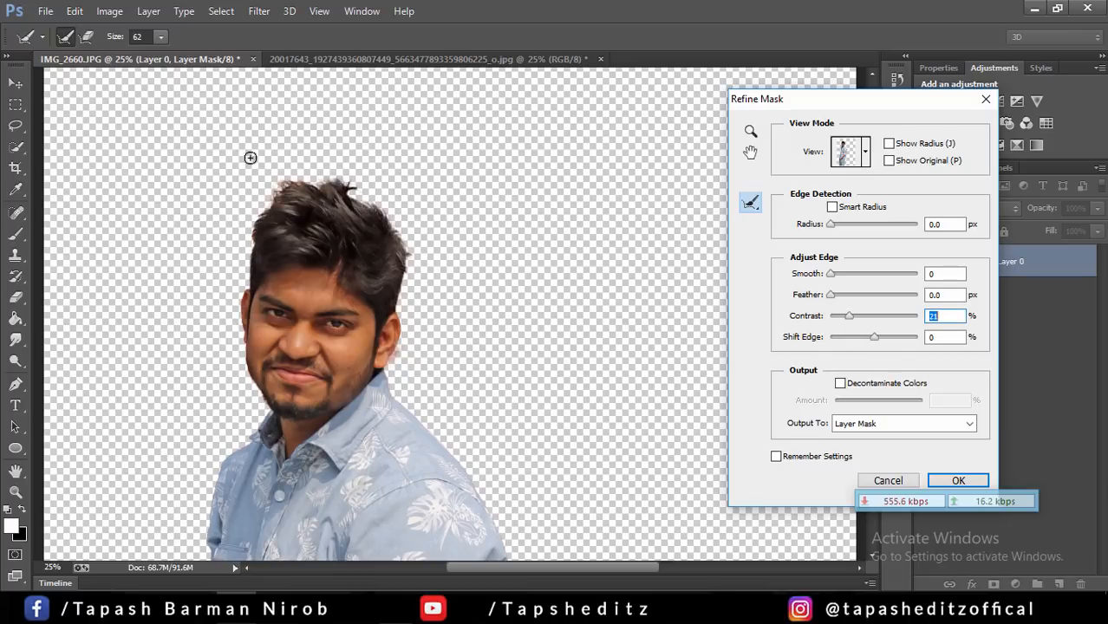
{"action": "mouse_move", "coordinate": [289, 180]}
{"action": "left_mouse_down"}
{"action": "mouse_move", "coordinate": [253, 221]}
{"action": "mouse_move", "coordinate": [249, 253]}
{"action": "left_mouse_up"}
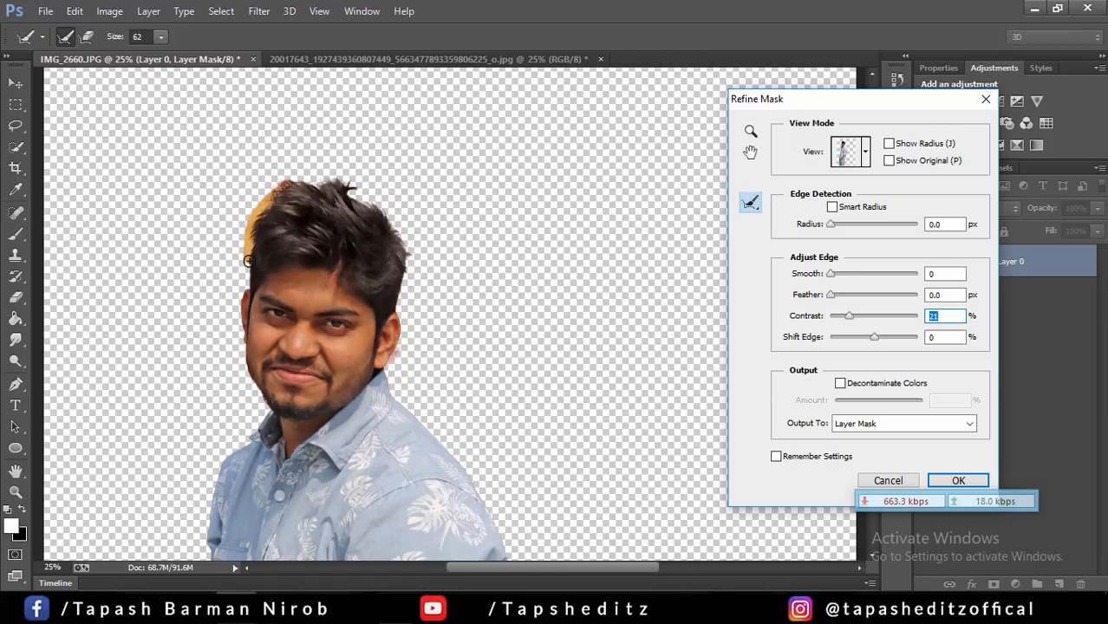
{"action": "mouse_move", "coordinate": [324, 186]}
{"action": "left_mouse_down"}
{"action": "mouse_move", "coordinate": [384, 216]}
{"action": "mouse_move", "coordinate": [374, 201]}
{"action": "mouse_move", "coordinate": [404, 260]}
{"action": "mouse_move", "coordinate": [394, 225]}
{"action": "mouse_move", "coordinate": [404, 284]}
{"action": "mouse_move", "coordinate": [405, 242]}
{"action": "left_mouse_up"}
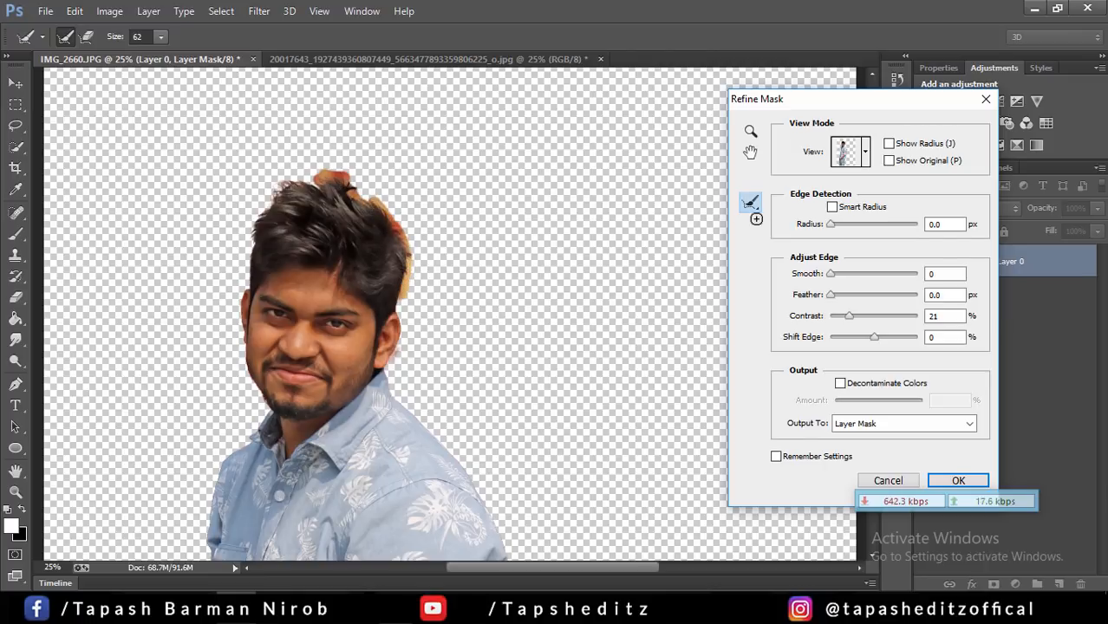
Set the mask edge's Feather to 1.6 px and Smooth to 3, and accept the refinement.
{"action": "left_click", "coordinate": [836, 296]}
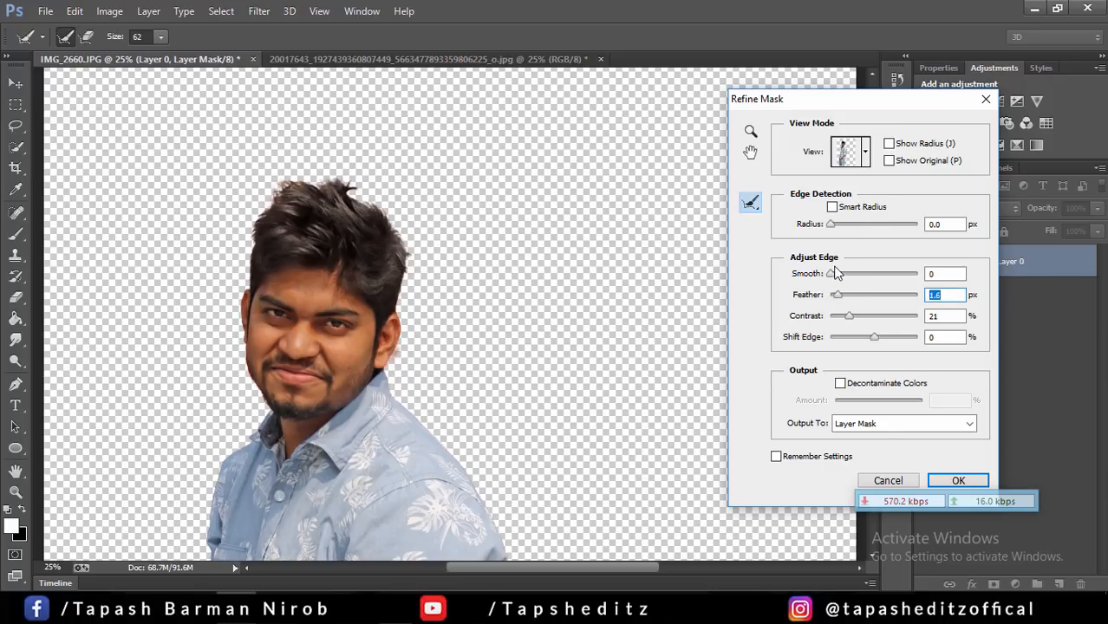
{"action": "left_click_drag", "start_coordinate": [832, 274], "coordinate": [845, 276]}
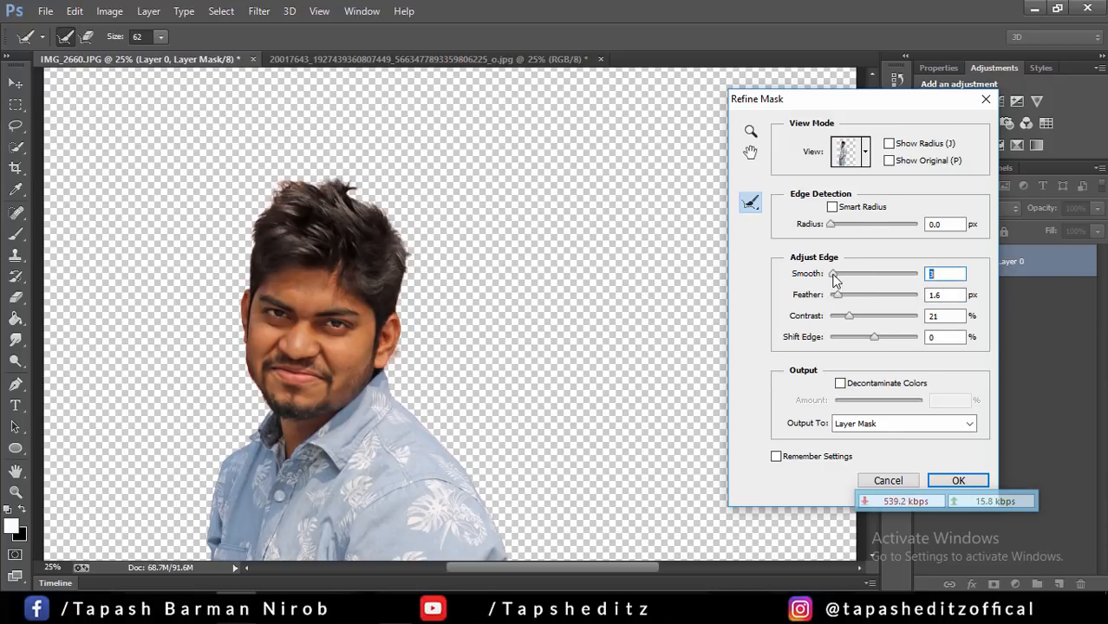
{"action": "left_click", "coordinate": [959, 482]}
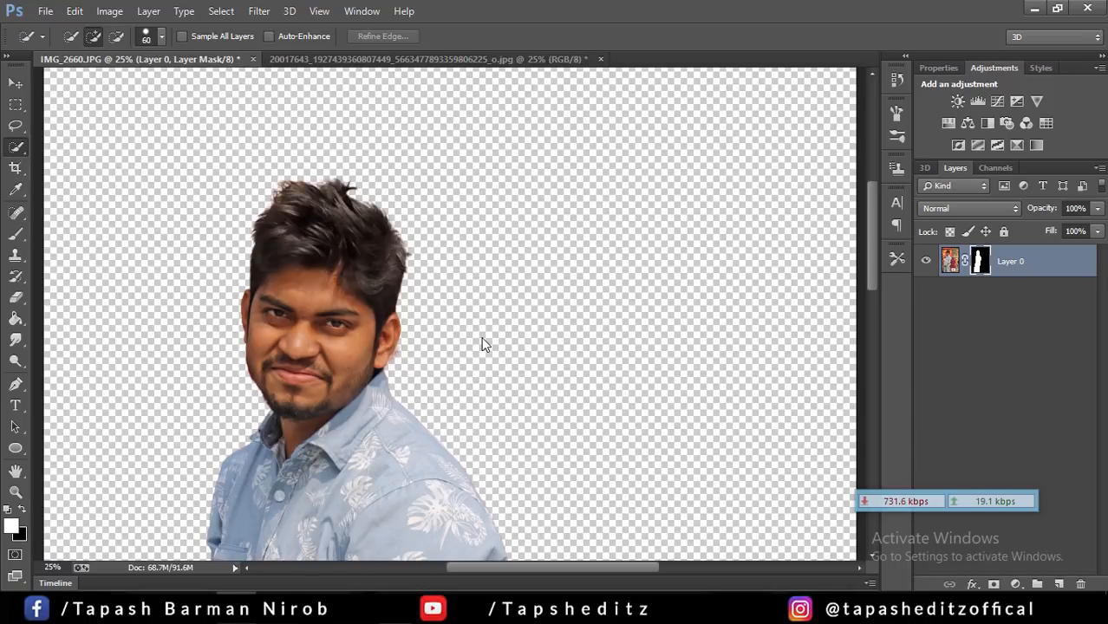
Move the cut-out man slightly right on the canvas and apply Layer 0's mask permanently.
{"action": "scroll", "coordinate": [481, 338], "scroll_direction": "down", "scroll_amount": 3}
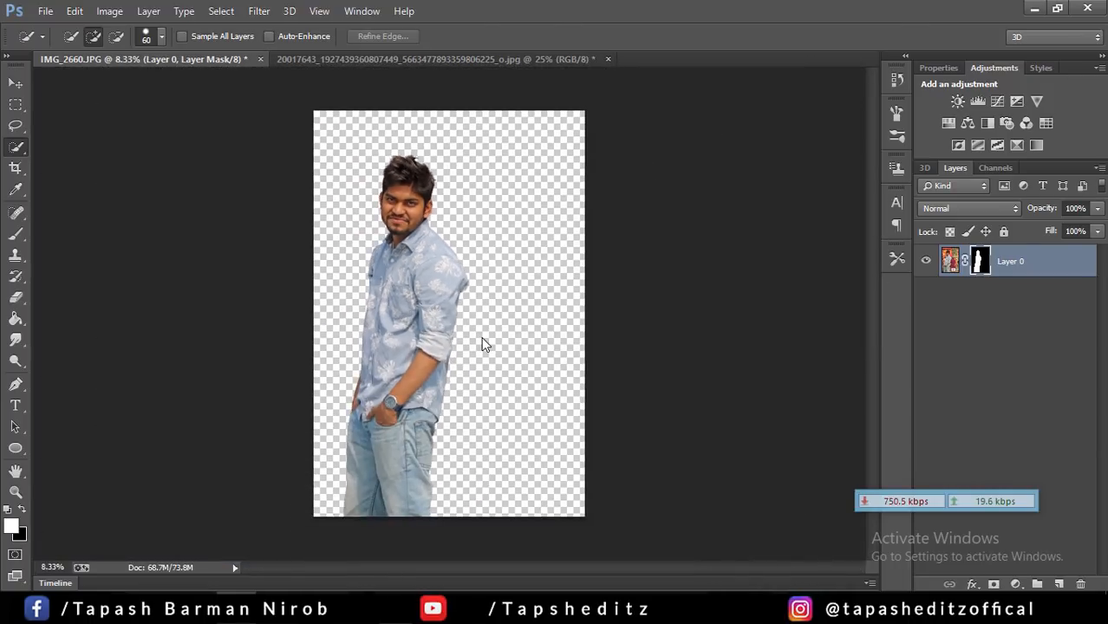
{"action": "left_click", "coordinate": [15, 83]}
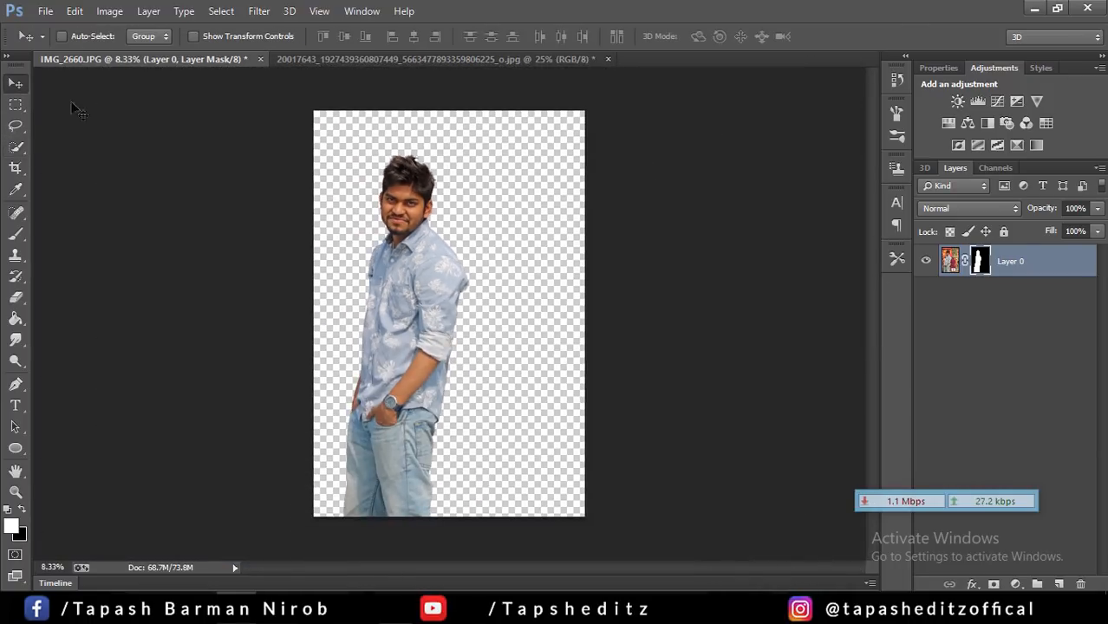
{"action": "left_click_drag", "start_coordinate": [428, 270], "coordinate": [474, 271]}
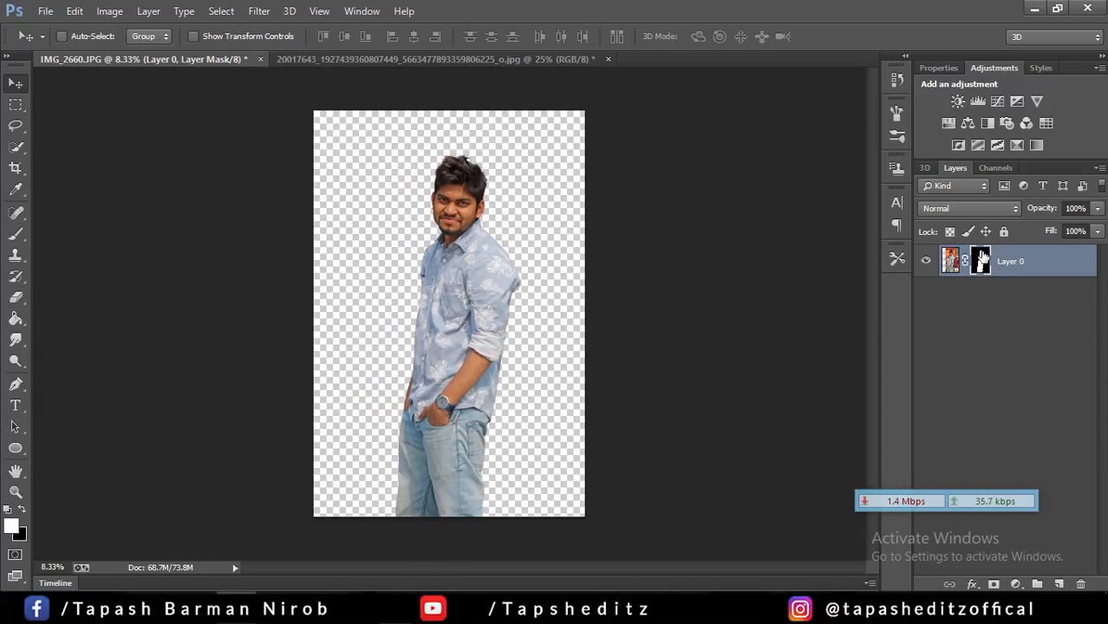
{"action": "right_click", "coordinate": [981, 258]}
{"action": "left_click", "coordinate": [977, 303]}
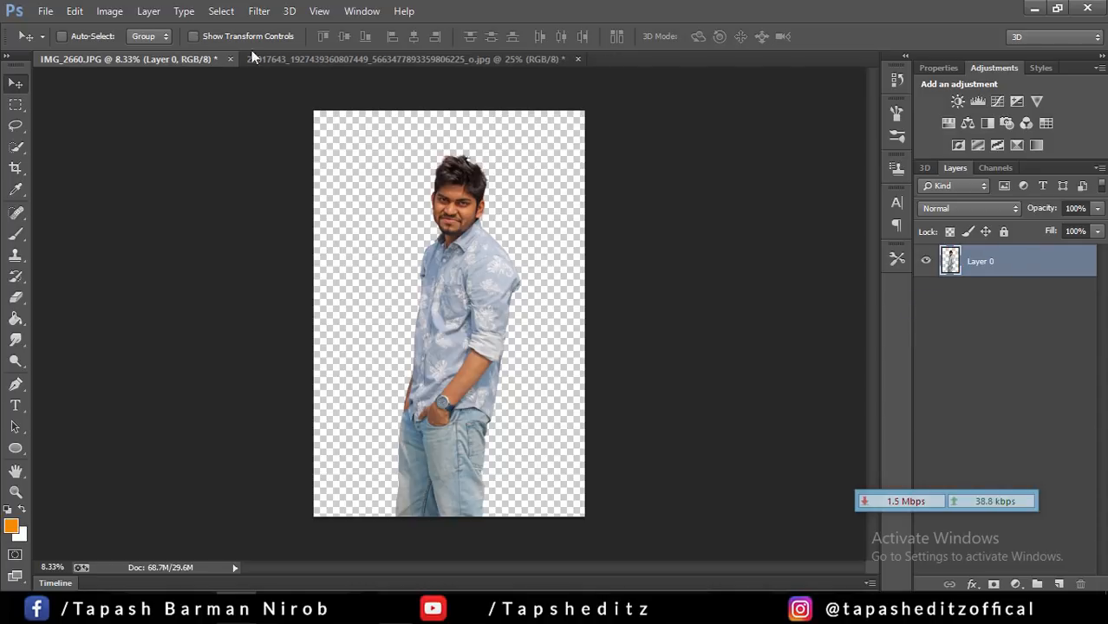
Unlock the blurred green background image, copy it into IMG_2660.JPG and place its layer beneath the man's layer.
{"action": "left_click", "coordinate": [293, 59]}
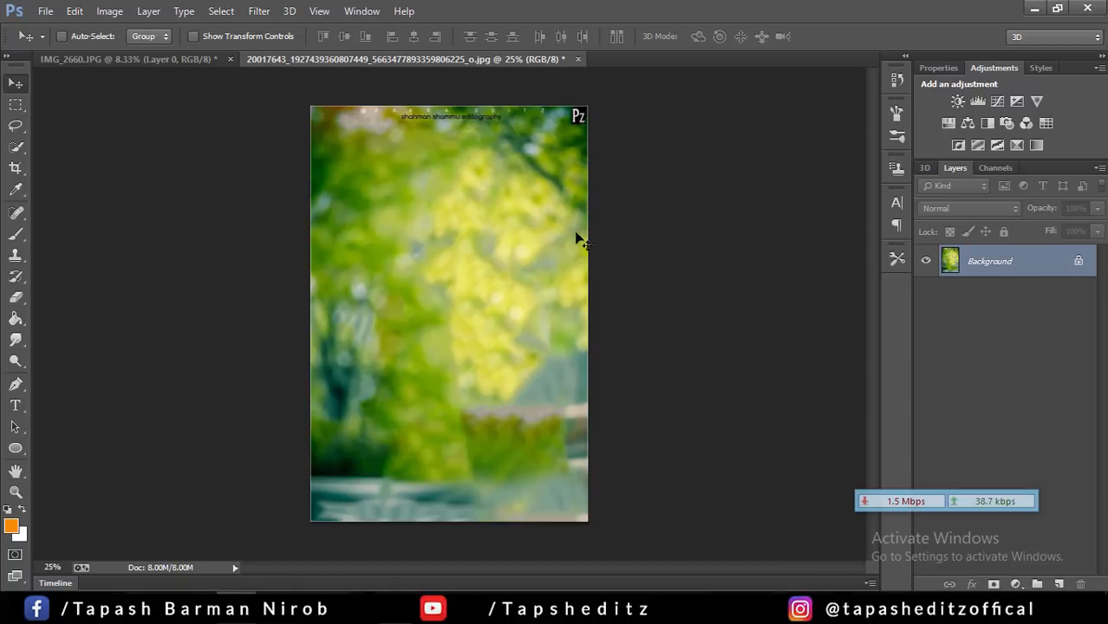
{"action": "left_click", "coordinate": [1079, 261]}
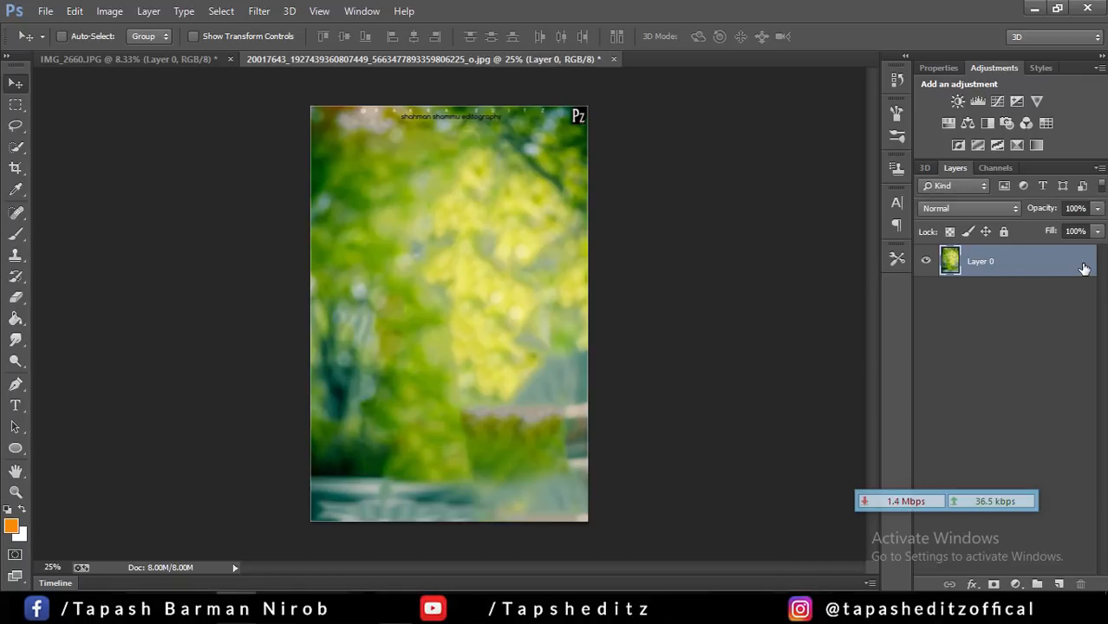
{"action": "left_click_drag", "start_coordinate": [564, 260], "coordinate": [470, 279]}
{"action": "left_click_drag", "start_coordinate": [997, 267], "coordinate": [999, 332]}
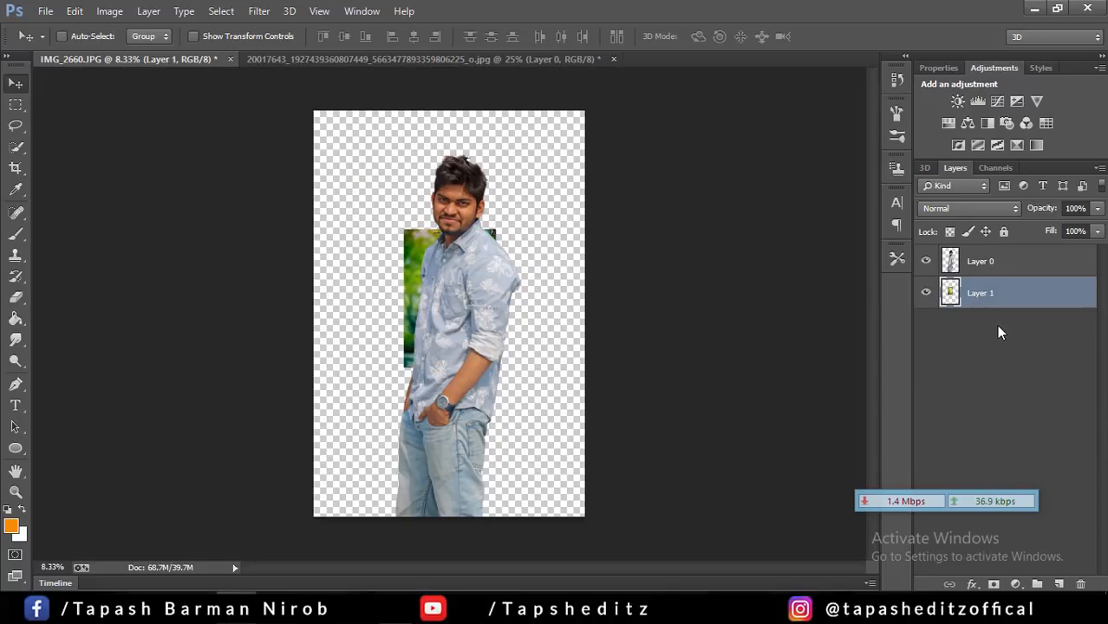
Rename the green image's layer as Background and the cut-out man's layer as Model.
{"action": "double_click", "coordinate": [990, 296]}
{"action": "type", "text": "Background"}
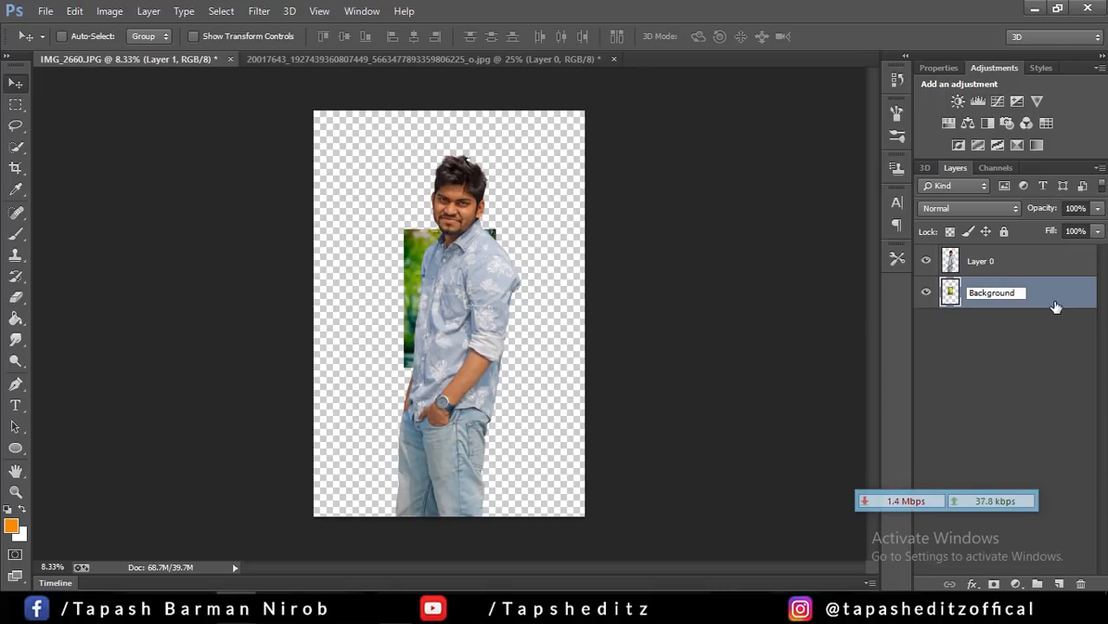
{"action": "key", "text": "Return"}
{"action": "left_click", "coordinate": [975, 260]}
{"action": "double_click", "coordinate": [995, 261]}
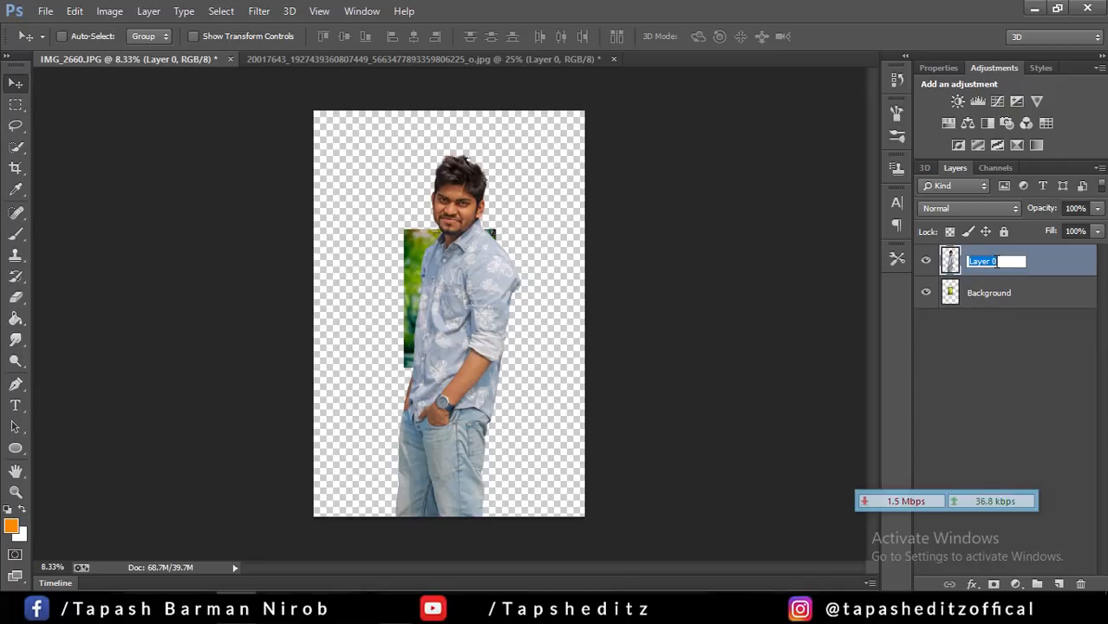
{"action": "type", "text": "Model"}
{"action": "key", "text": "Return"}
Scale the Background layer proportionally to about 300% so it fills the canvas, and apply the transformation.
{"action": "left_click", "coordinate": [1019, 293]}
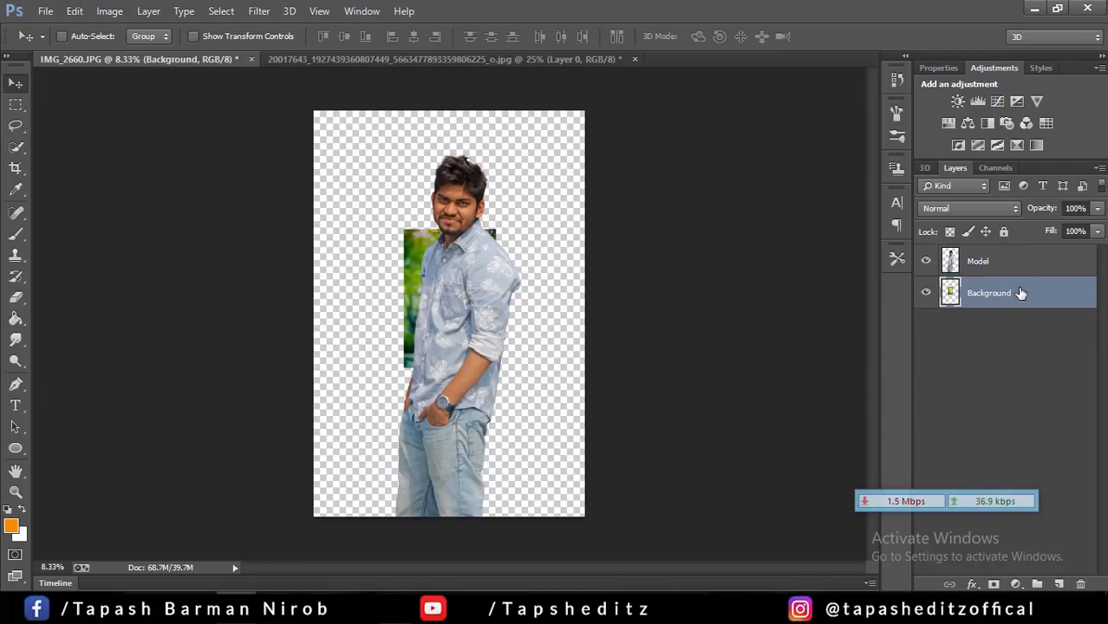
{"action": "left_click", "coordinate": [198, 39]}
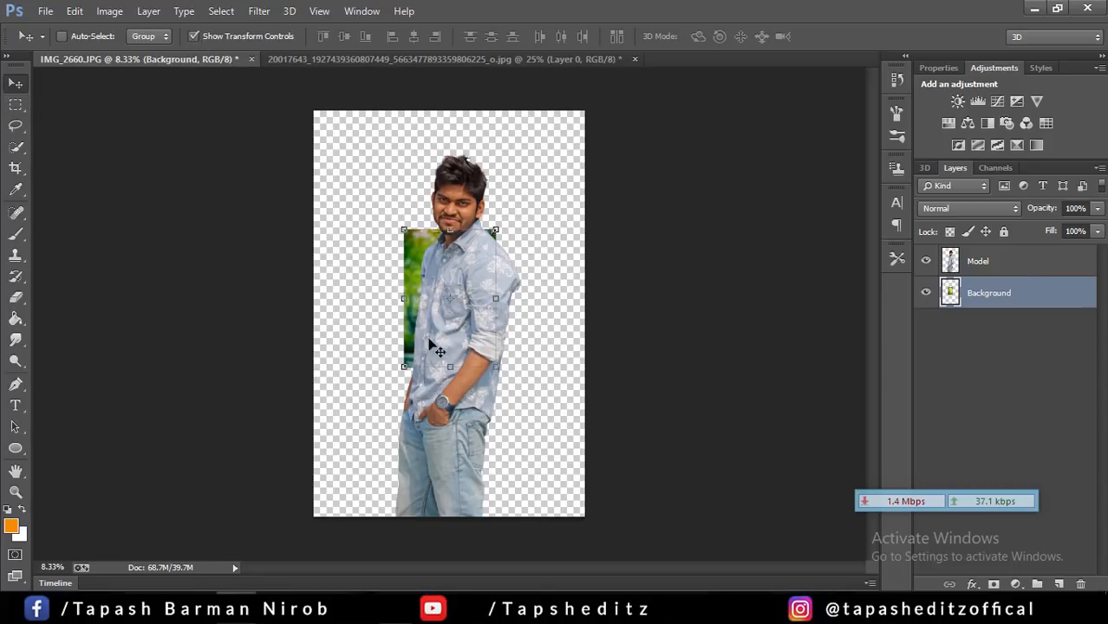
{"action": "left_click_drag", "start_coordinate": [496, 370], "coordinate": [584, 489]}
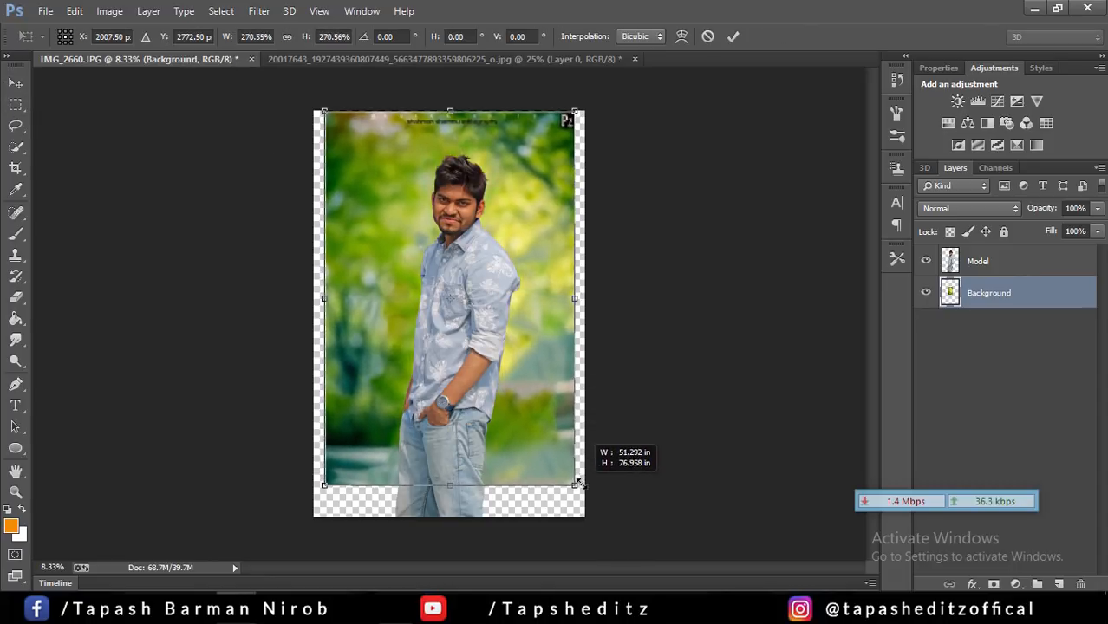
{"action": "left_click_drag", "start_coordinate": [517, 399], "coordinate": [518, 424]}
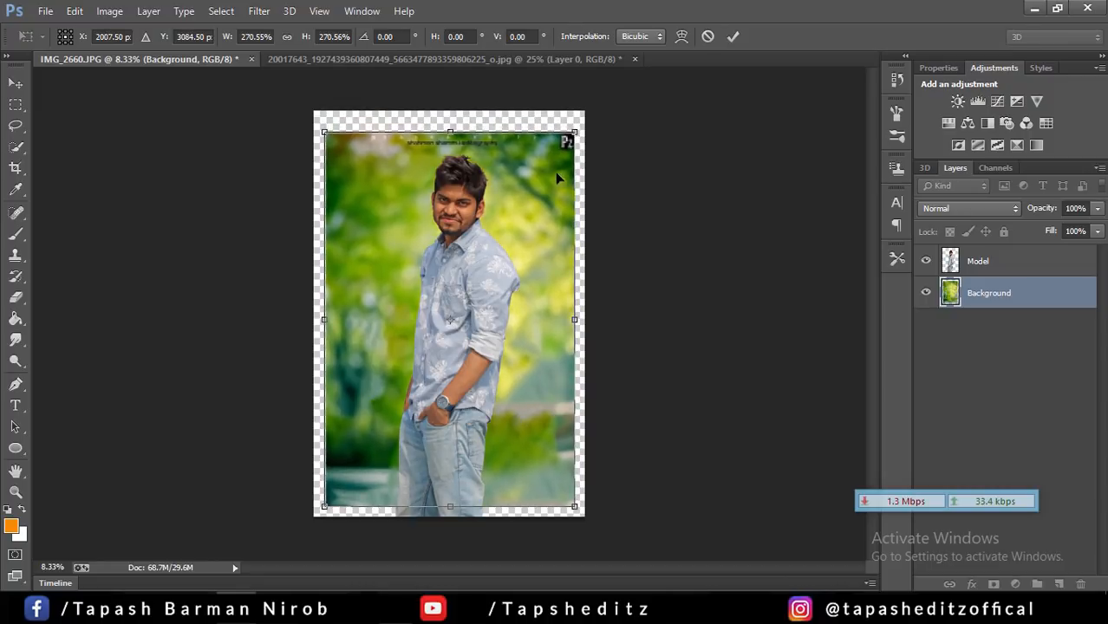
{"action": "left_click_drag", "start_coordinate": [574, 131], "coordinate": [587, 112]}
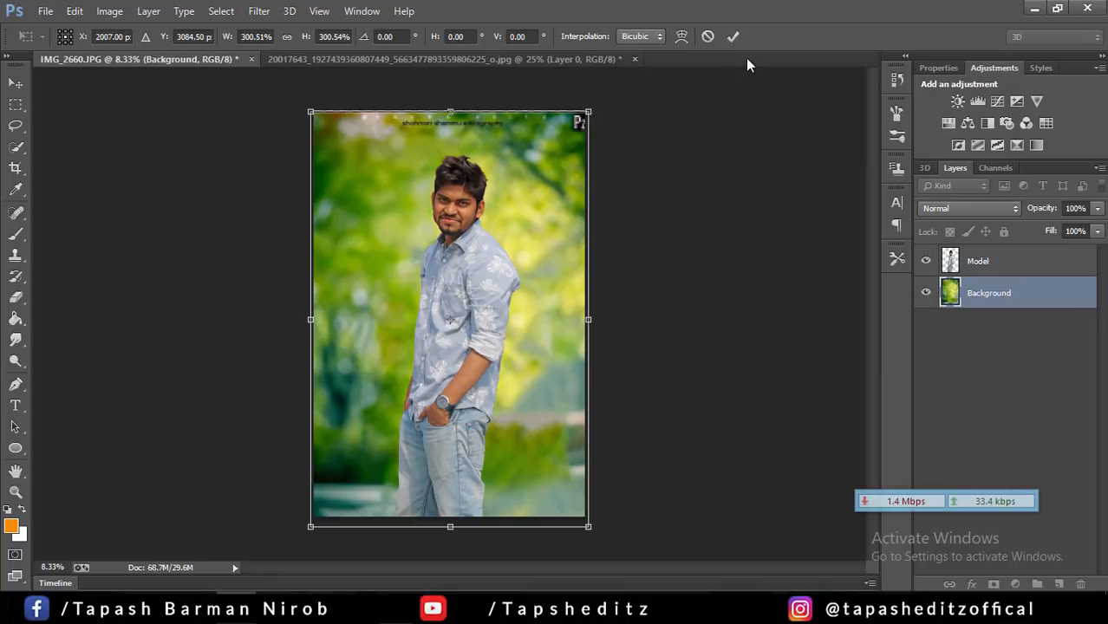
{"action": "left_click", "coordinate": [733, 36]}
Shift the Background layer slightly until it covers the canvas edges, and hide the transform controls.
{"action": "left_click_drag", "start_coordinate": [564, 186], "coordinate": [548, 193]}
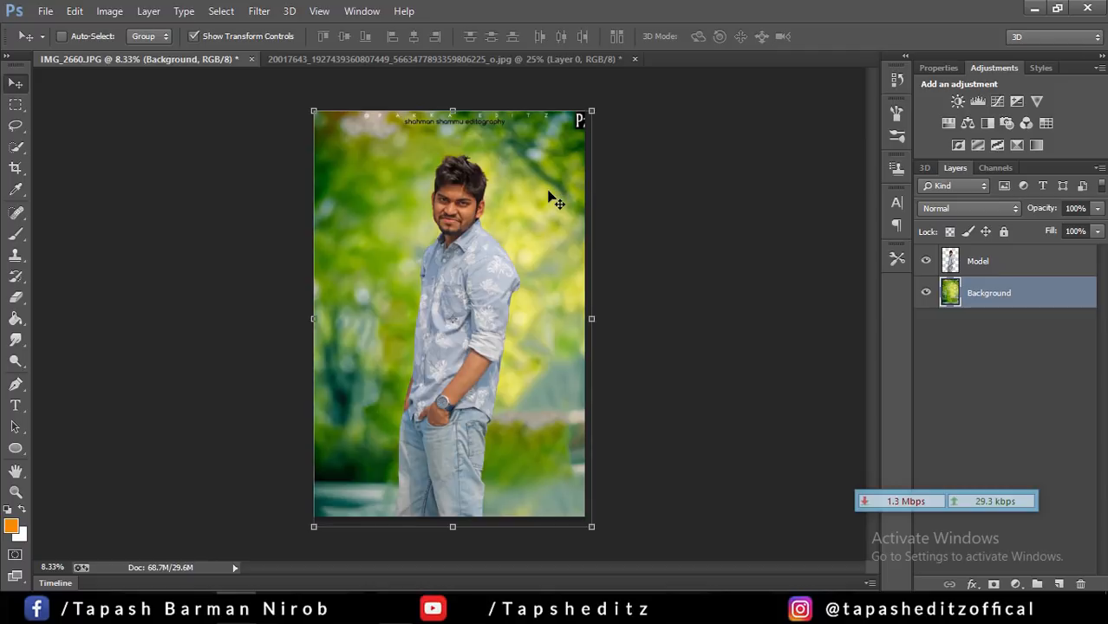
{"action": "key", "text": "shift+Left"}
{"action": "key", "text": "shift+Left"}
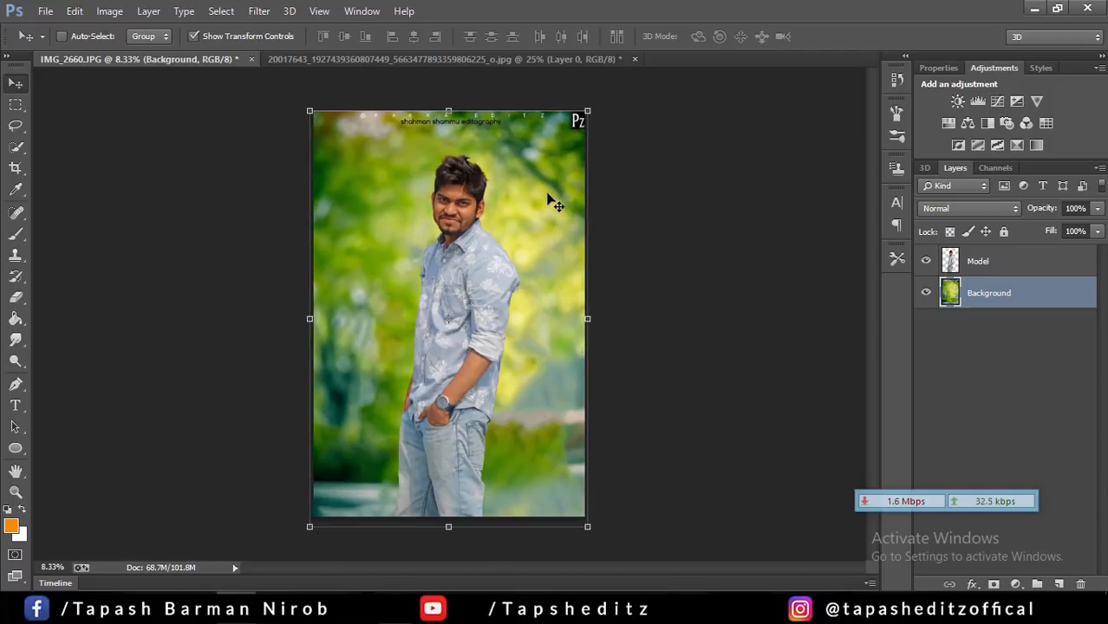
{"action": "key", "text": "shift+Left"}
{"action": "key", "text": "shift+Left"}
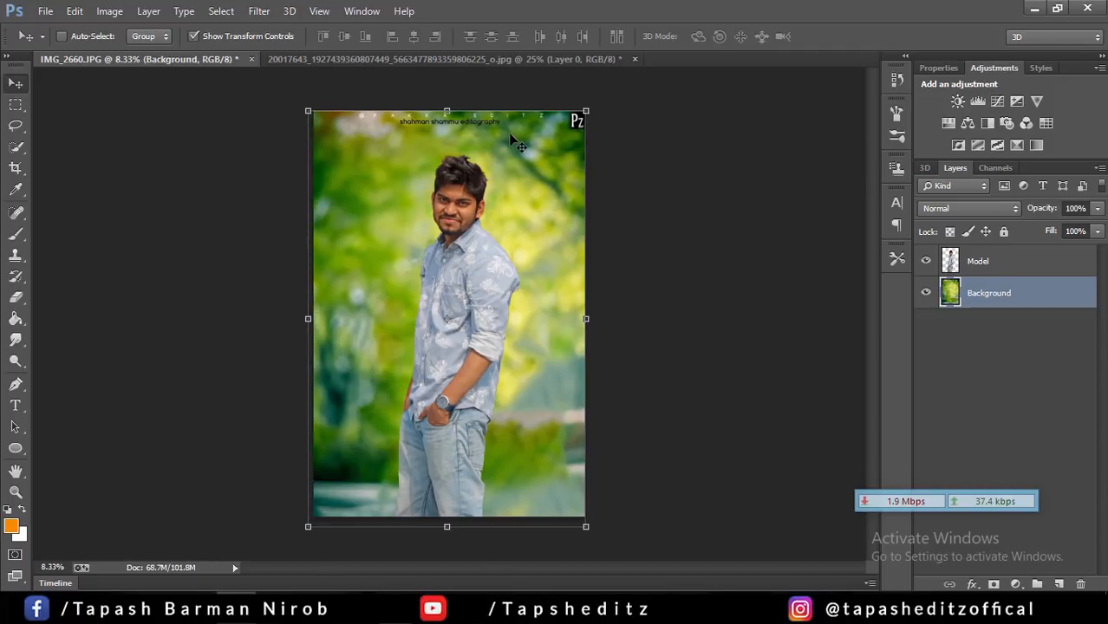
{"action": "left_click", "coordinate": [195, 37]}
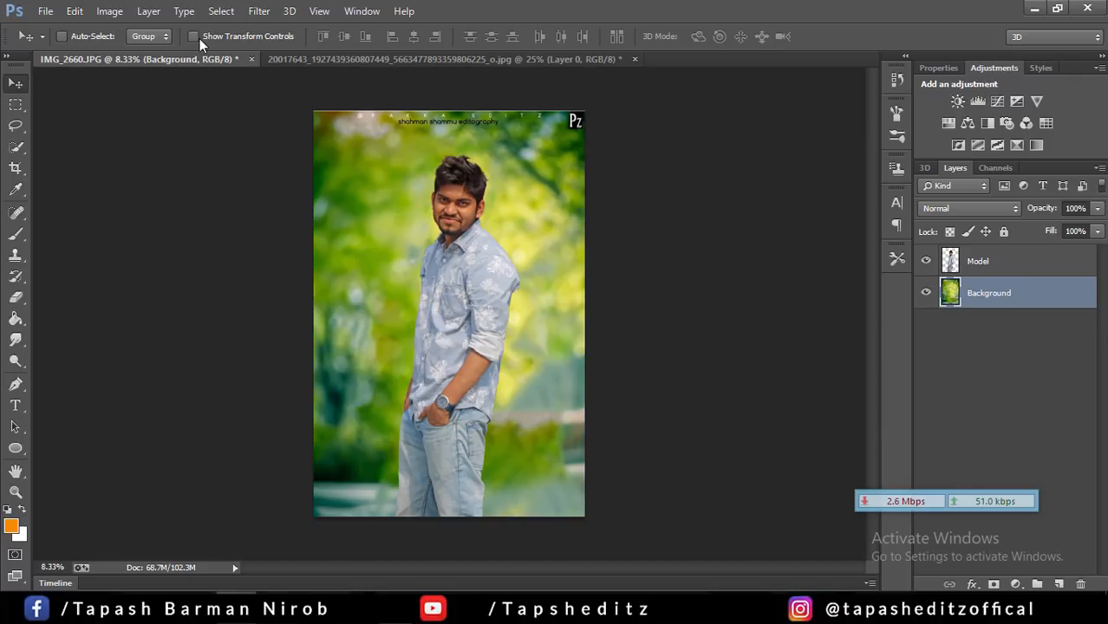
{"action": "key", "text": "shift+Left"}
{"action": "key", "text": "shift+Up"}
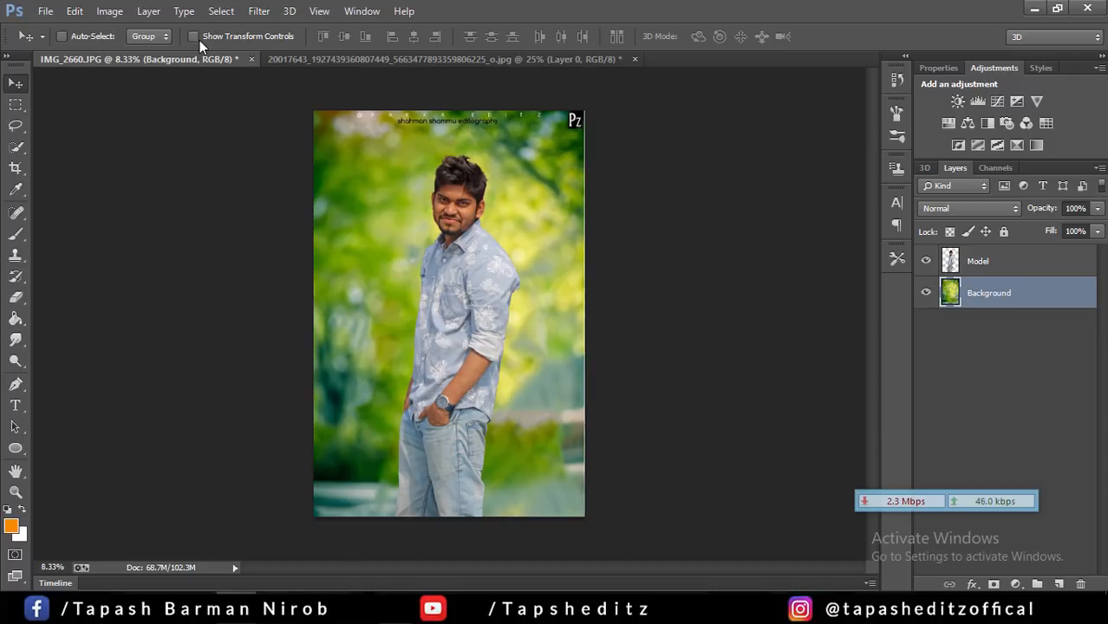
{"action": "key", "text": "shift+Right"}
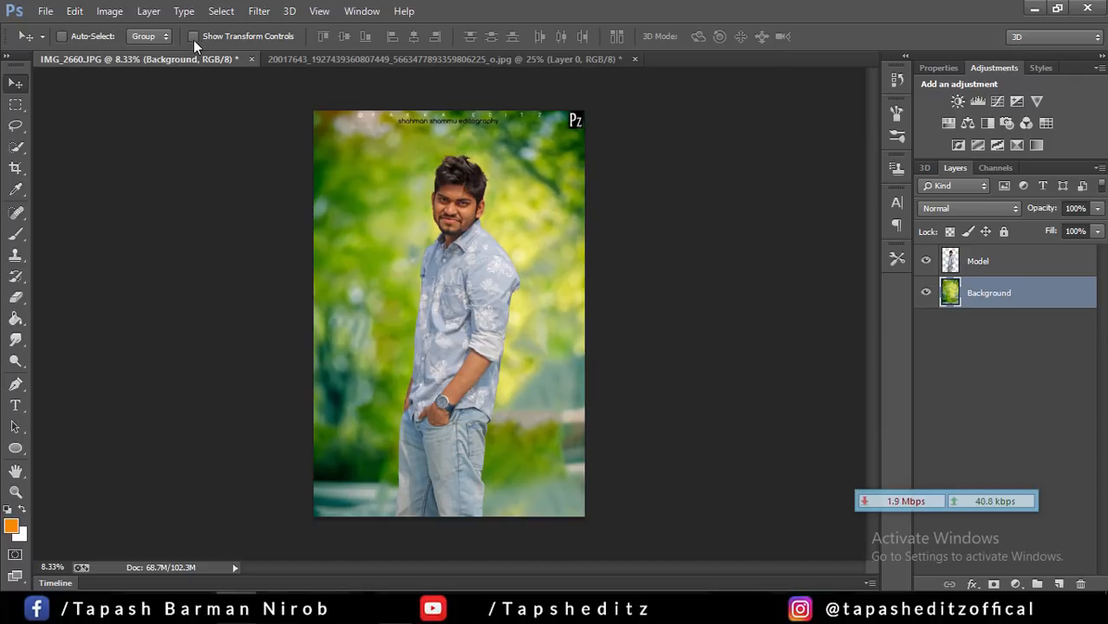
Enlarge the Model layer to about 125%, rotate it about -2.3°, and shift the man slightly left.
{"action": "left_click", "coordinate": [995, 258]}
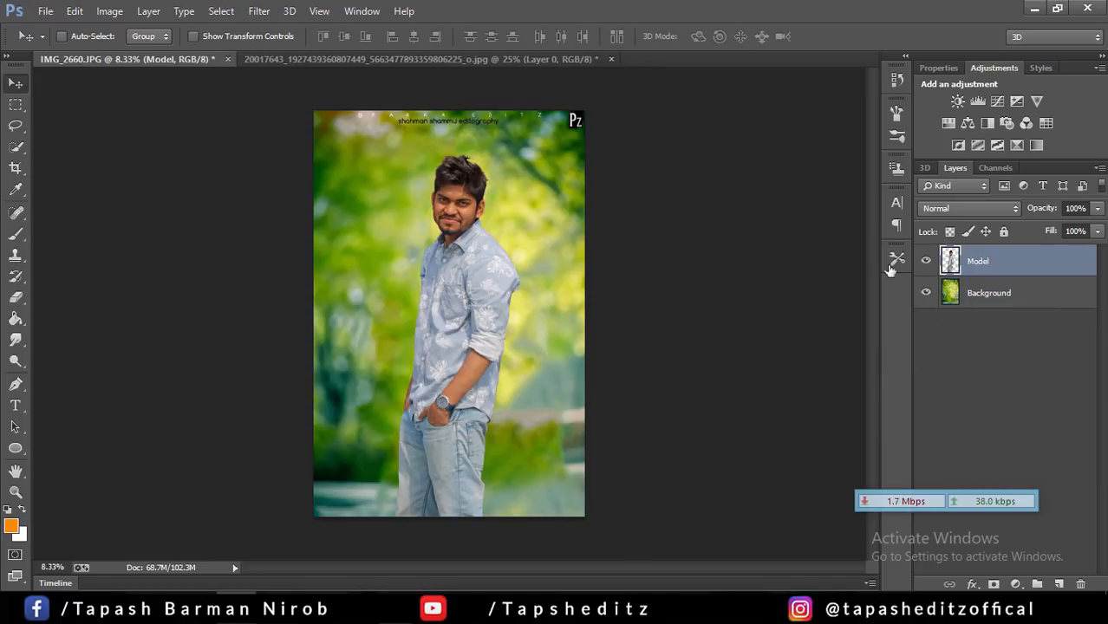
{"action": "left_click", "coordinate": [193, 36]}
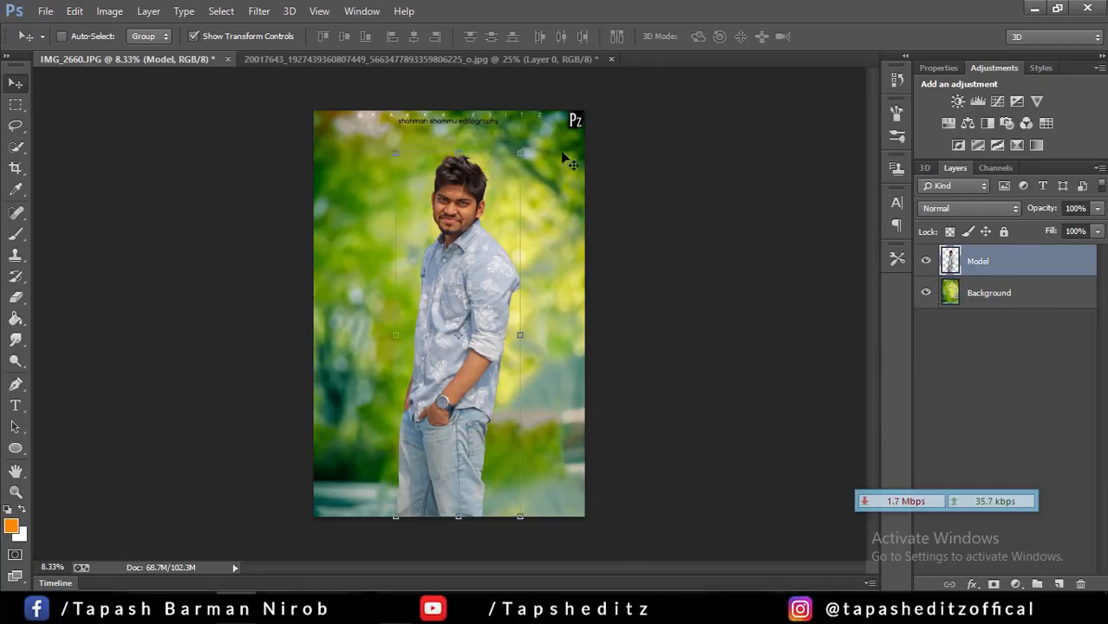
{"action": "left_click_drag", "start_coordinate": [526, 150], "coordinate": [527, 104]}
{"action": "left_click_drag", "start_coordinate": [488, 180], "coordinate": [489, 213]}
{"action": "left_click", "coordinate": [732, 35]}
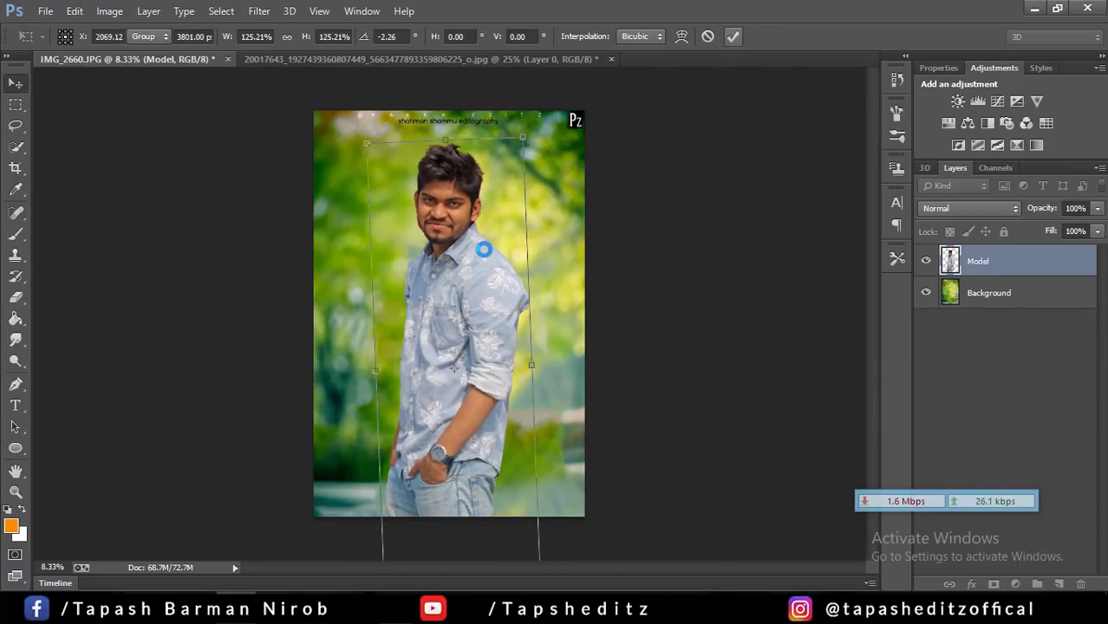
{"action": "left_click_drag", "start_coordinate": [497, 253], "coordinate": [473, 254]}
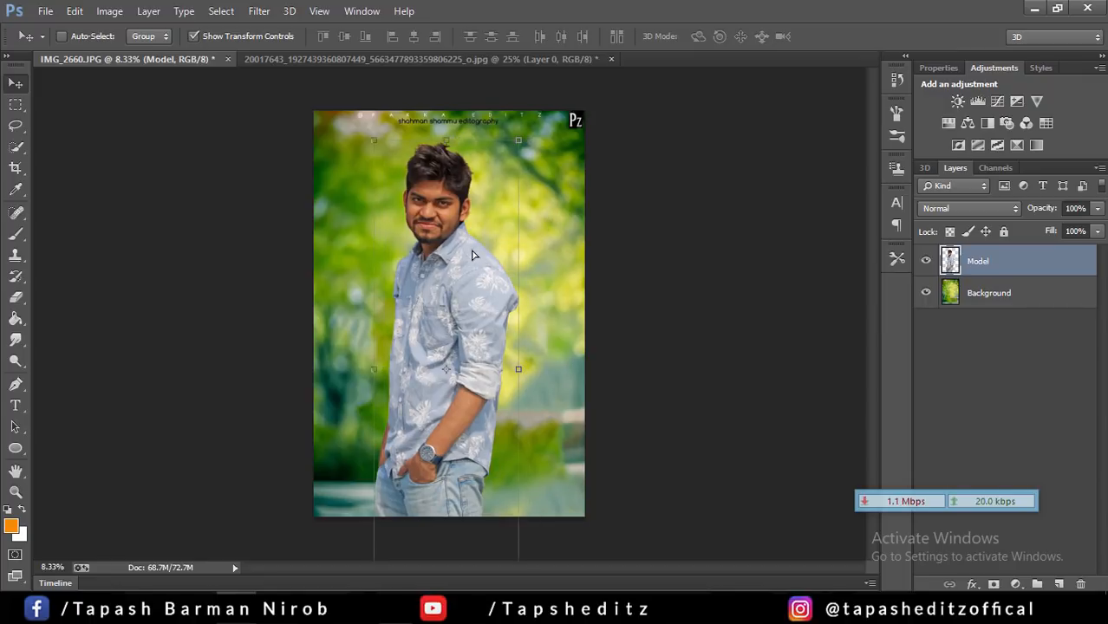
Scale the Model layer down to about 97% and place the man slightly lower on the canvas.
{"action": "left_click_drag", "start_coordinate": [519, 141], "coordinate": [532, 137]}
{"action": "left_click_drag", "start_coordinate": [447, 232], "coordinate": [455, 214]}
{"action": "left_click_drag", "start_coordinate": [529, 112], "coordinate": [521, 130]}
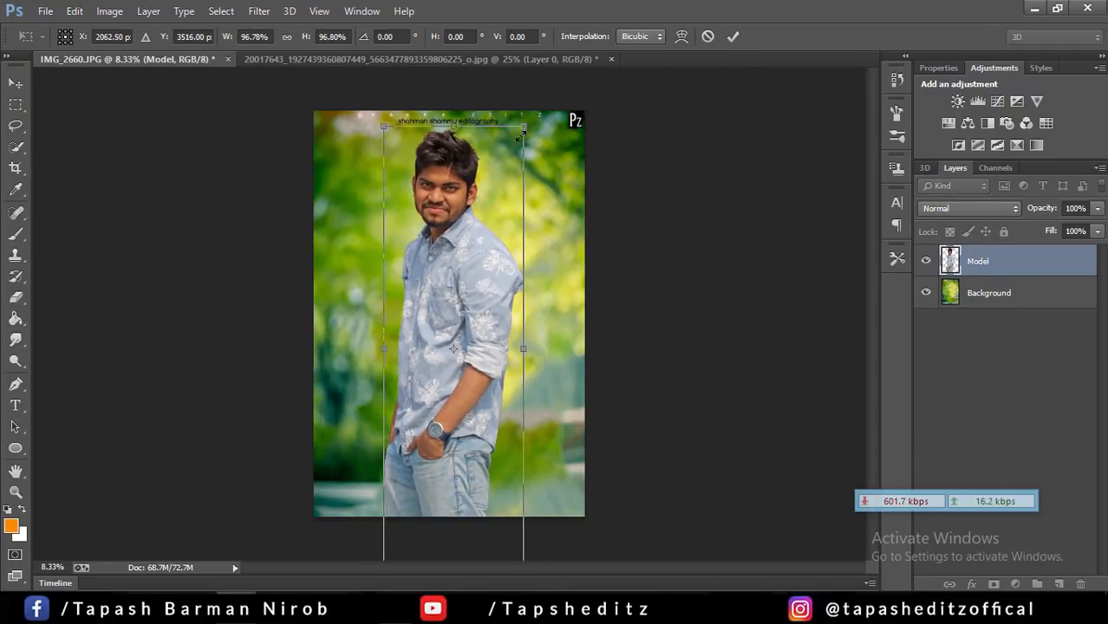
{"action": "left_click", "coordinate": [731, 37]}
{"action": "left_click_drag", "start_coordinate": [487, 223], "coordinate": [490, 252]}
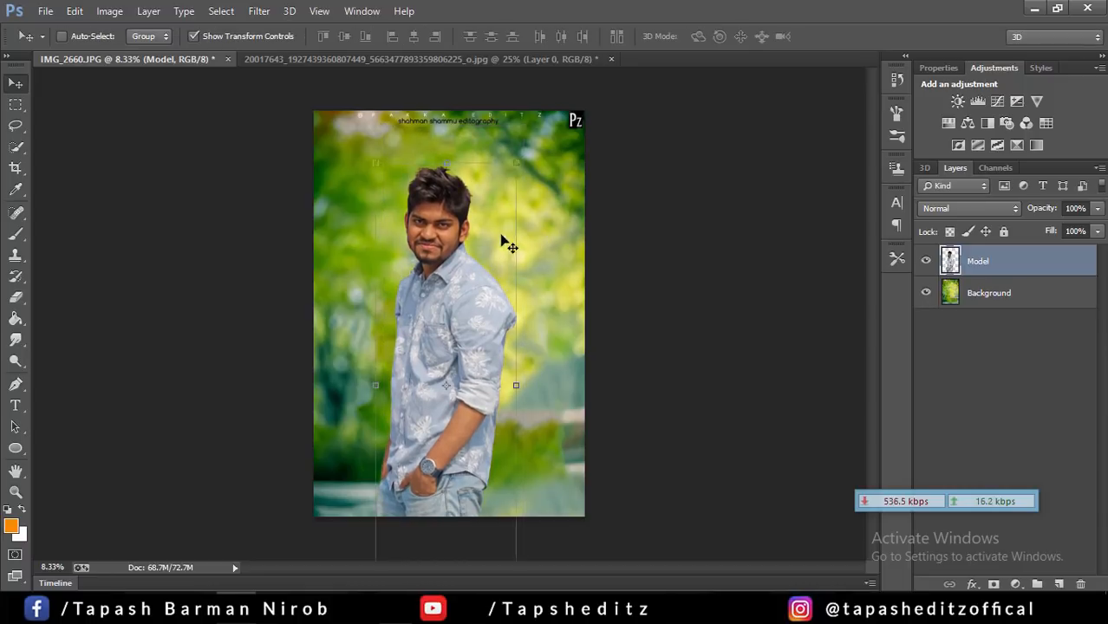
Rotate the Model layer about -1.45° and reposition the man slightly higher, near the canvas centre.
{"action": "left_click", "coordinate": [514, 165]}
{"action": "left_click_drag", "start_coordinate": [477, 137], "coordinate": [470, 148]}
{"action": "left_click_drag", "start_coordinate": [471, 243], "coordinate": [472, 230]}
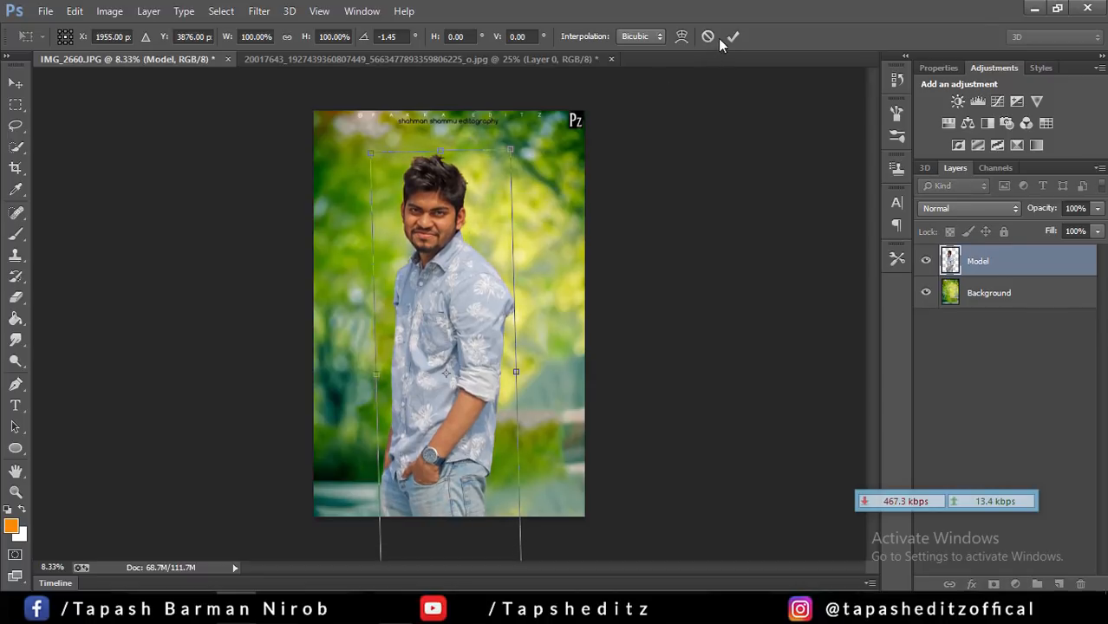
{"action": "left_click", "coordinate": [732, 36]}
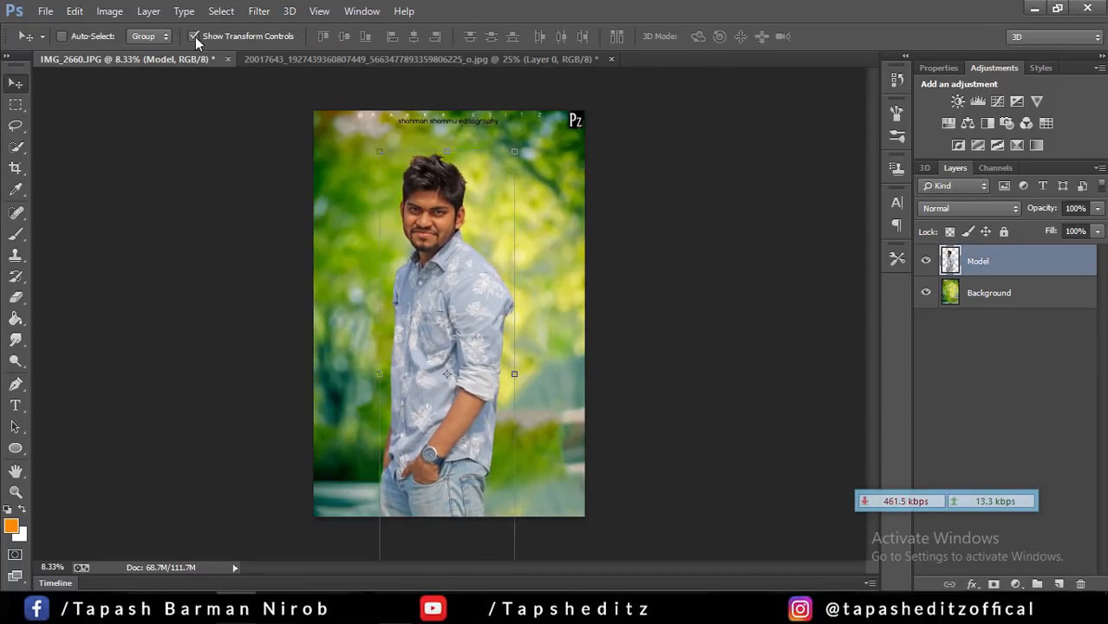
{"action": "left_click", "coordinate": [195, 36]}
{"action": "left_click_drag", "start_coordinate": [438, 299], "coordinate": [443, 294]}
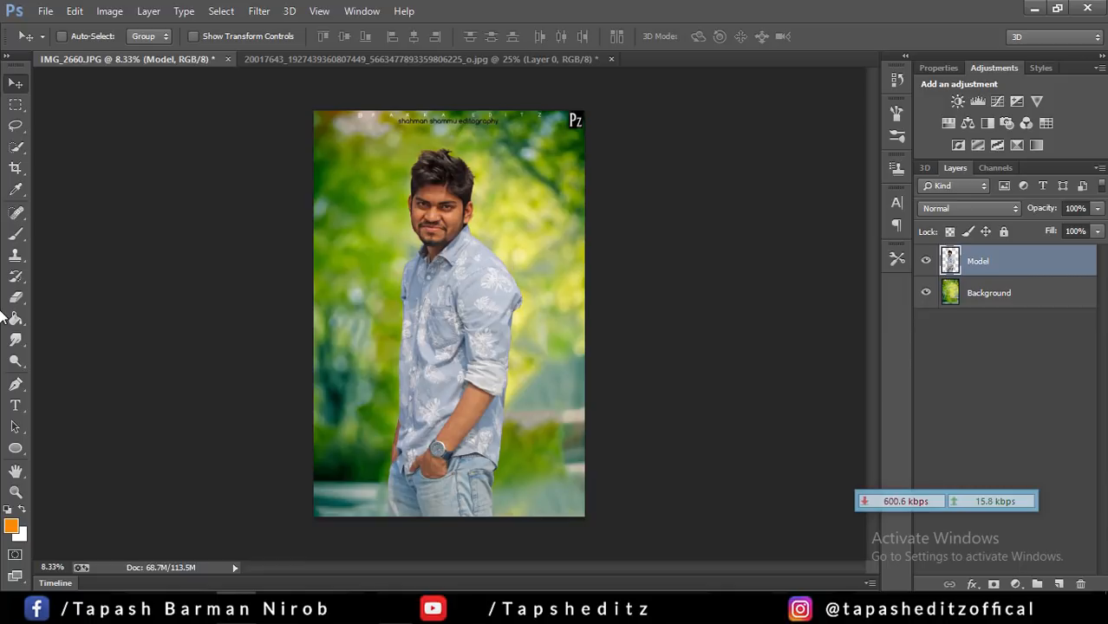
Clone nearby blurred areas over the light strip and bushes beside the man on the Background layer, using a 900 px Clone Stamp.
{"action": "left_click", "coordinate": [997, 299]}
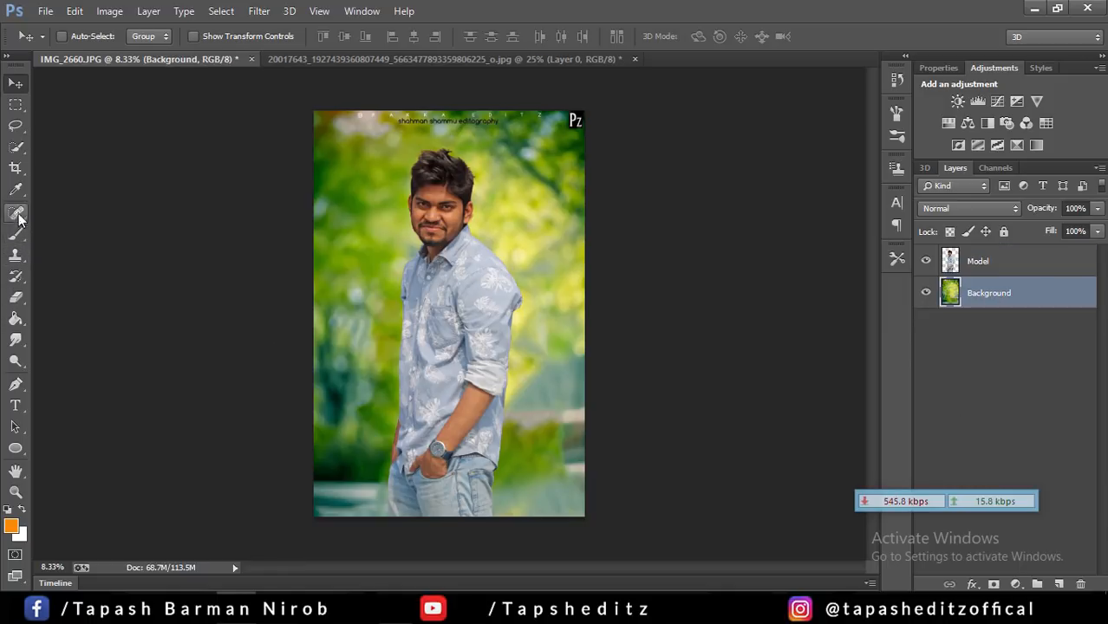
{"action": "left_click", "coordinate": [15, 255]}
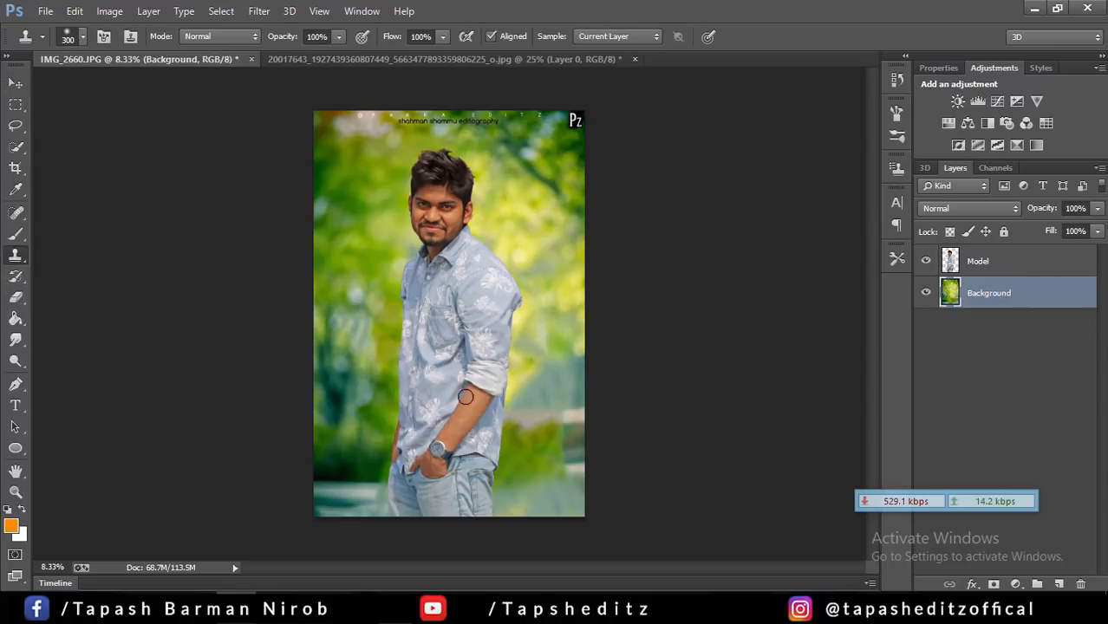
{"action": "key", "text": "bracketright"}
{"action": "key", "text": "bracketright"}
{"action": "key", "text": "bracketright"}
{"action": "key", "text": "bracketright"}
{"action": "key", "text": "bracketright"}
{"action": "key", "text": "bracketright"}
{"action": "left_click", "coordinate": [549, 398], "text": "alt"}
{"action": "left_click", "coordinate": [545, 401], "text": "alt"}
{"action": "mouse_move", "coordinate": [527, 433]}
{"action": "left_mouse_down"}
{"action": "mouse_move", "coordinate": [514, 434]}
{"action": "mouse_move", "coordinate": [574, 436]}
{"action": "mouse_move", "coordinate": [502, 476]}
{"action": "mouse_move", "coordinate": [462, 458]}
{"action": "mouse_move", "coordinate": [497, 458]}
{"action": "mouse_move", "coordinate": [500, 503]}
{"action": "left_mouse_up"}
{"action": "left_click", "coordinate": [561, 399], "text": "alt"}
{"action": "left_click", "coordinate": [552, 428], "text": "alt"}
{"action": "left_click", "coordinate": [564, 427], "text": "alt"}
{"action": "left_click", "coordinate": [388, 451], "text": "alt"}
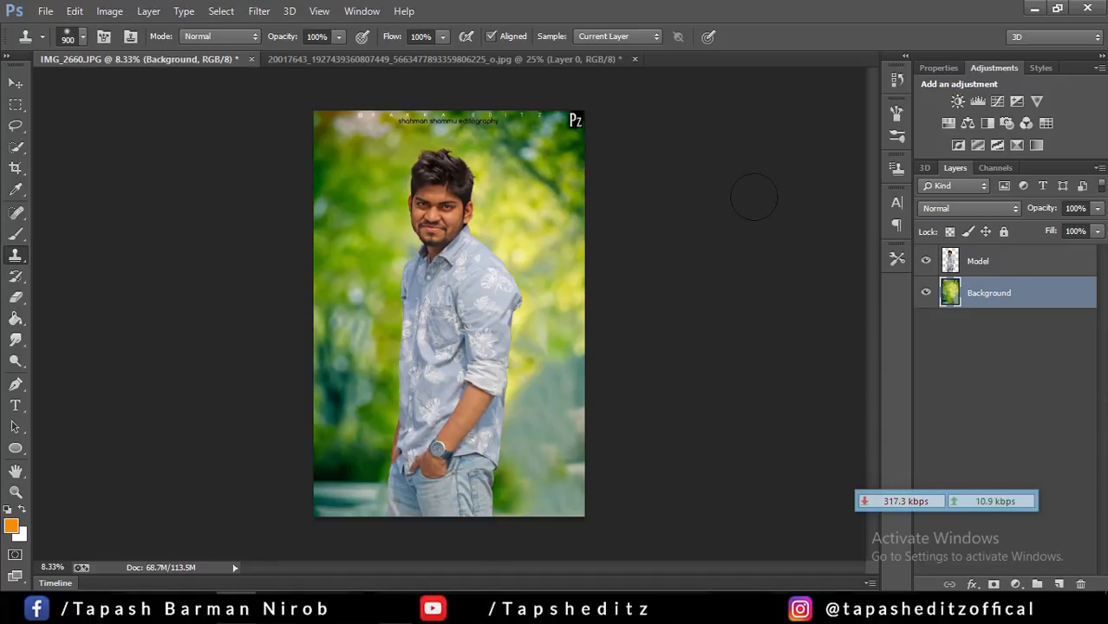
Undo the last three clone strokes on the Background layer.
{"action": "left_click", "coordinate": [78, 11]}
{"action": "left_click", "coordinate": [104, 40]}
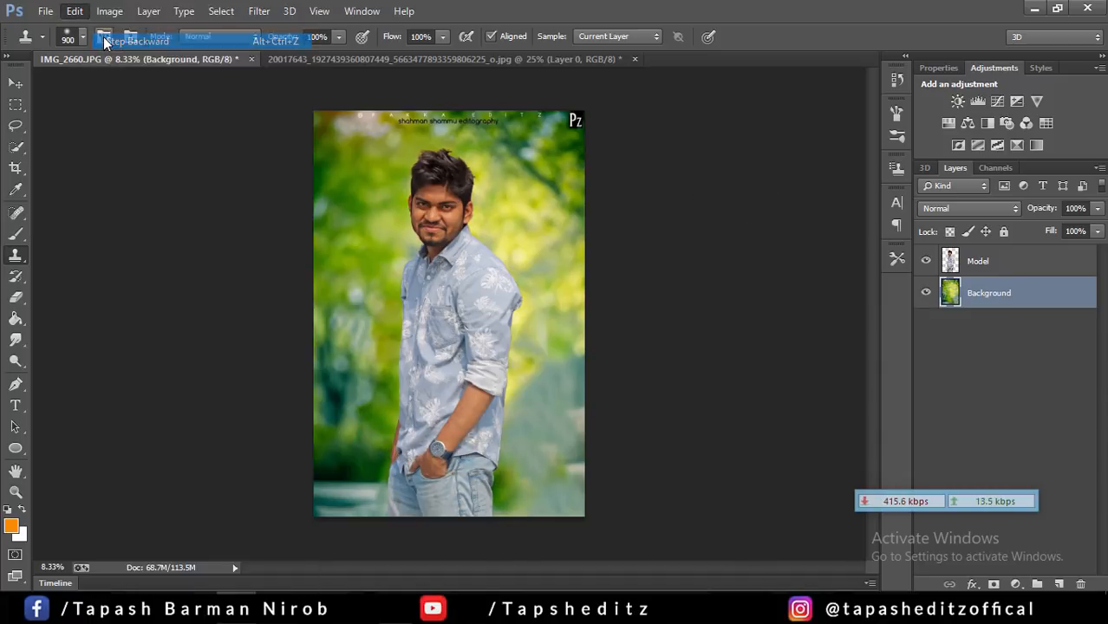
{"action": "left_click", "coordinate": [74, 10]}
{"action": "left_click", "coordinate": [103, 40]}
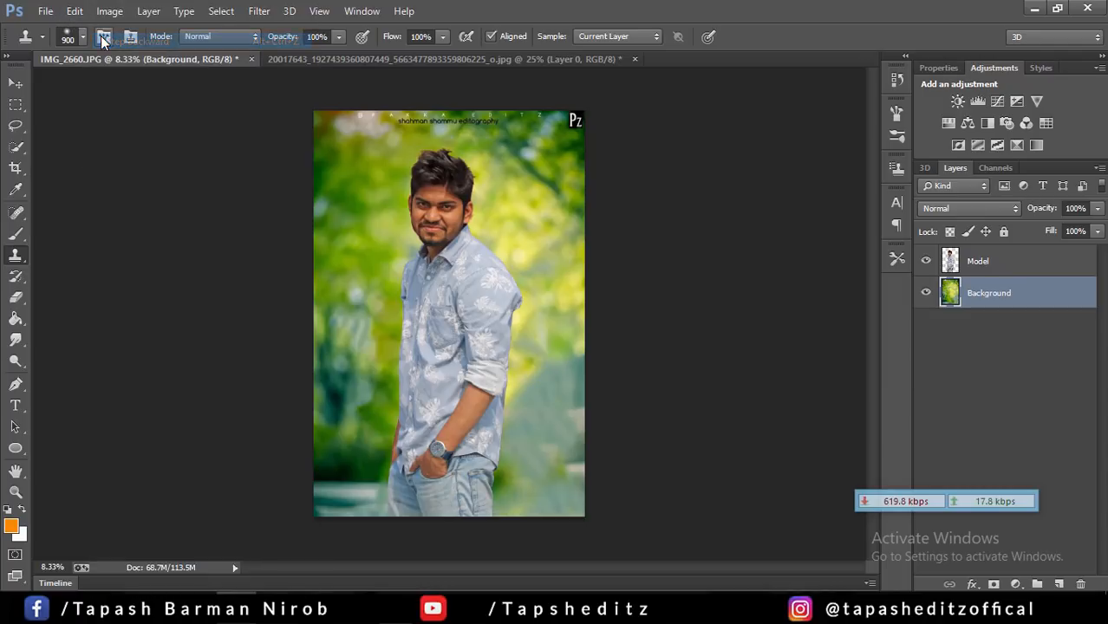
{"action": "left_click", "coordinate": [78, 11]}
{"action": "left_click", "coordinate": [104, 40]}
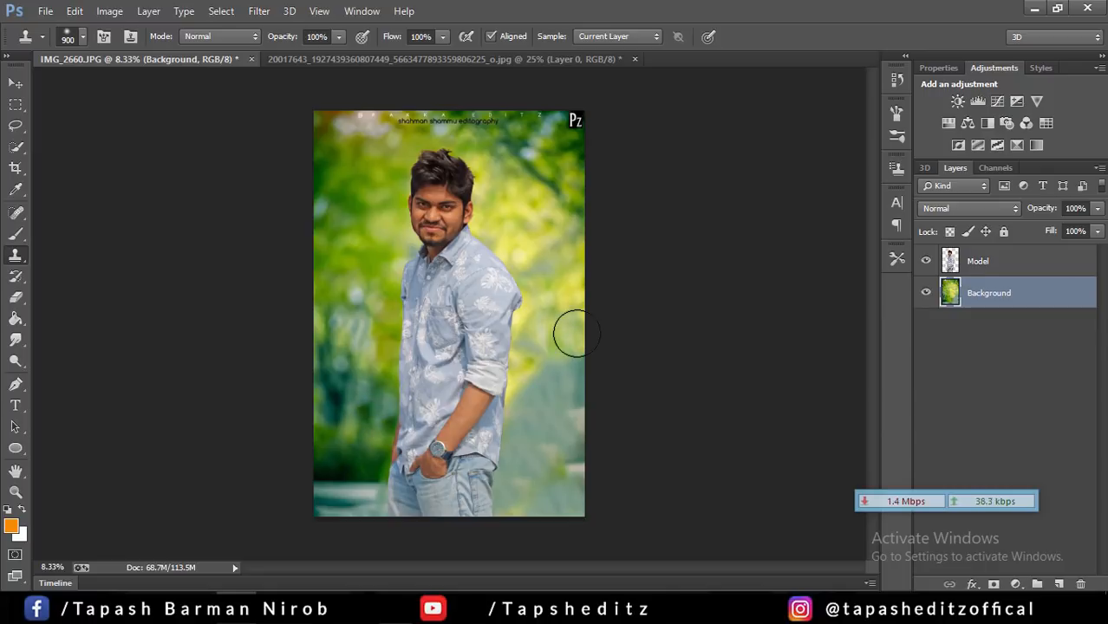
Clone the light strip from the Background's lower-left corner across the lower-right area beside the man's jeans.
{"action": "left_click", "coordinate": [348, 502], "text": "alt"}
{"action": "left_click_drag", "start_coordinate": [490, 501], "coordinate": [541, 503]}
{"action": "left_click", "coordinate": [362, 504], "text": "alt"}
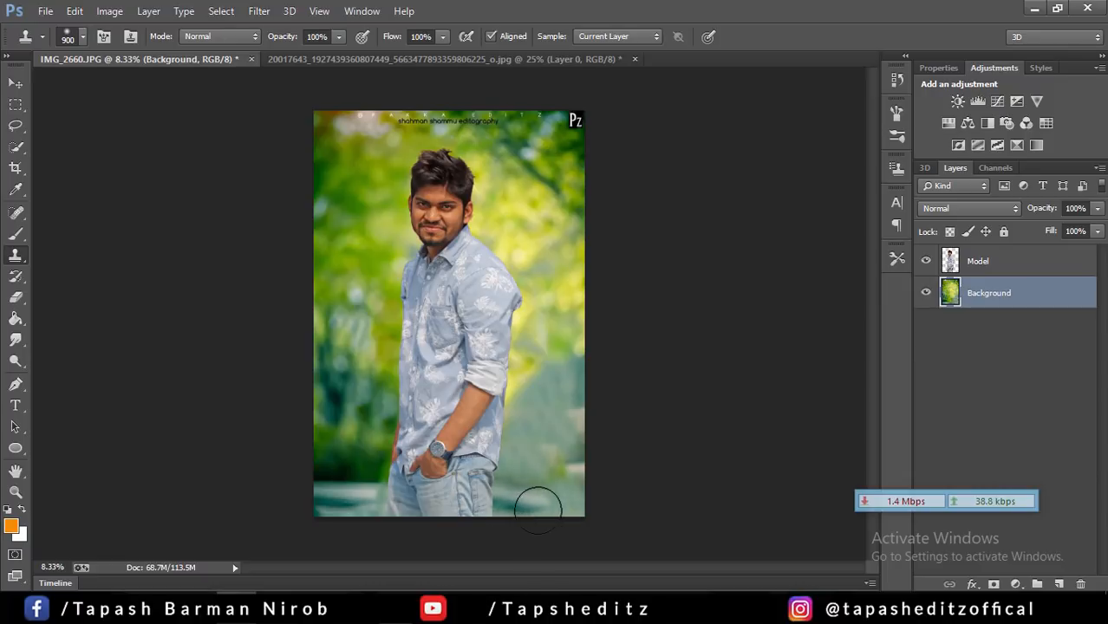
{"action": "left_click_drag", "start_coordinate": [571, 503], "coordinate": [522, 494]}
{"action": "left_click", "coordinate": [368, 495], "text": "alt"}
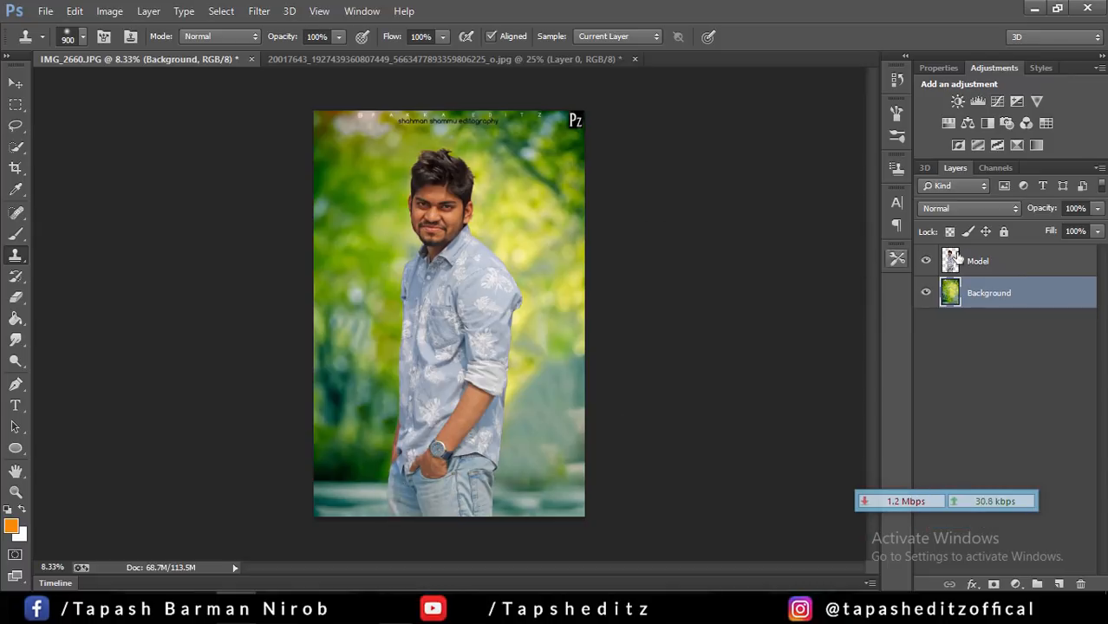
{"action": "left_click", "coordinate": [16, 84]}
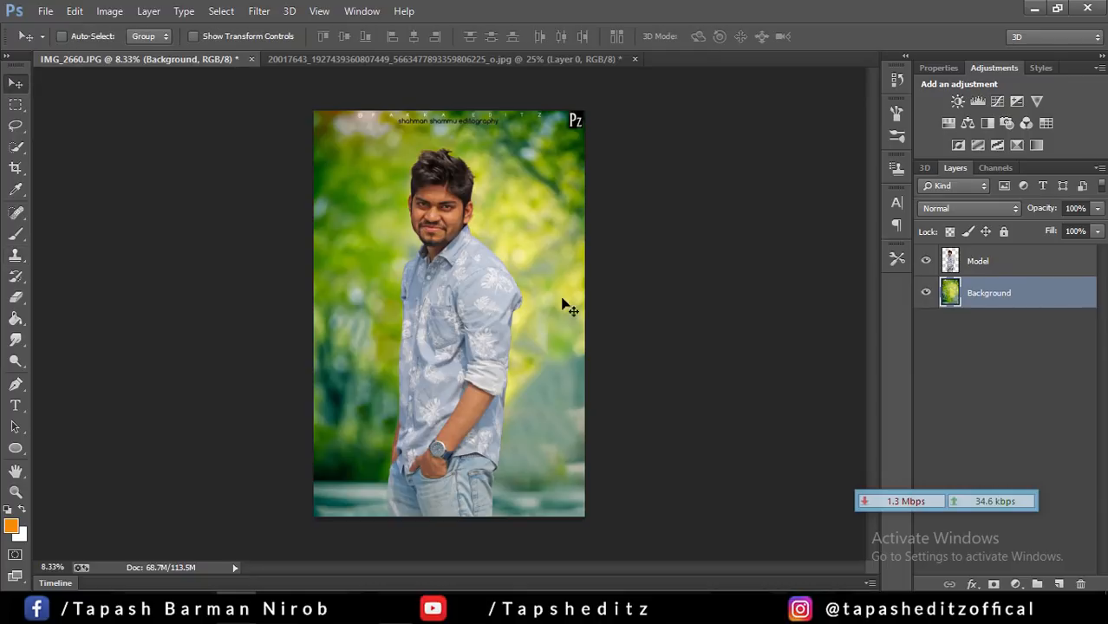
{"action": "left_click_drag", "start_coordinate": [487, 312], "coordinate": [490, 313]}
{"action": "left_click", "coordinate": [76, 11]}
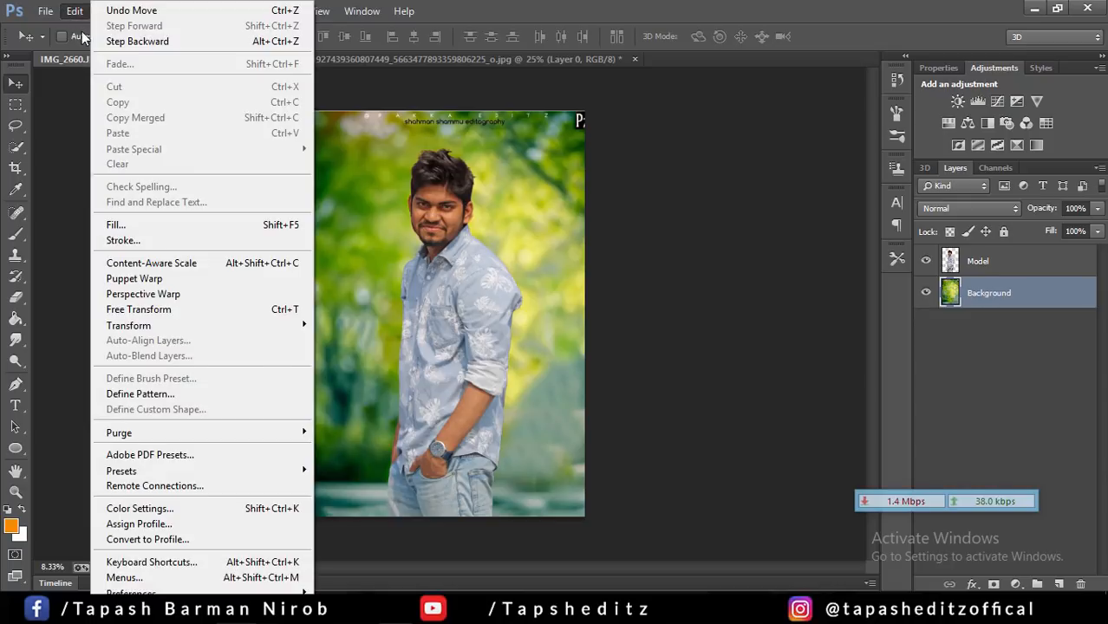
{"action": "left_click", "coordinate": [117, 44]}
Move the man on the Model layer slightly right on the canvas.
{"action": "left_click", "coordinate": [949, 261]}
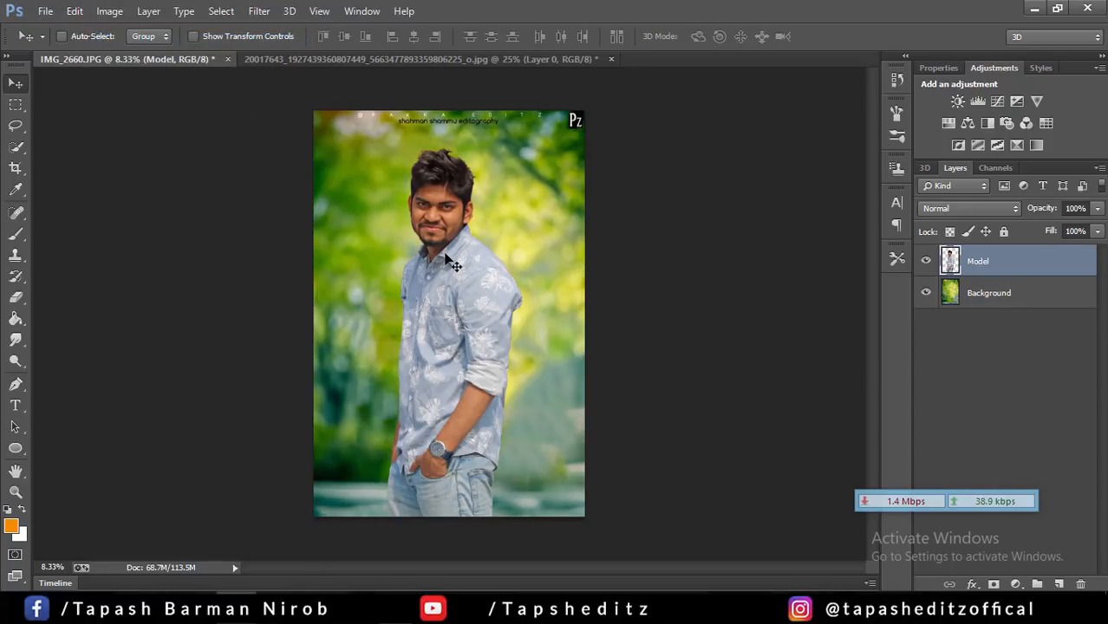
{"action": "left_click_drag", "start_coordinate": [446, 265], "coordinate": [453, 261]}
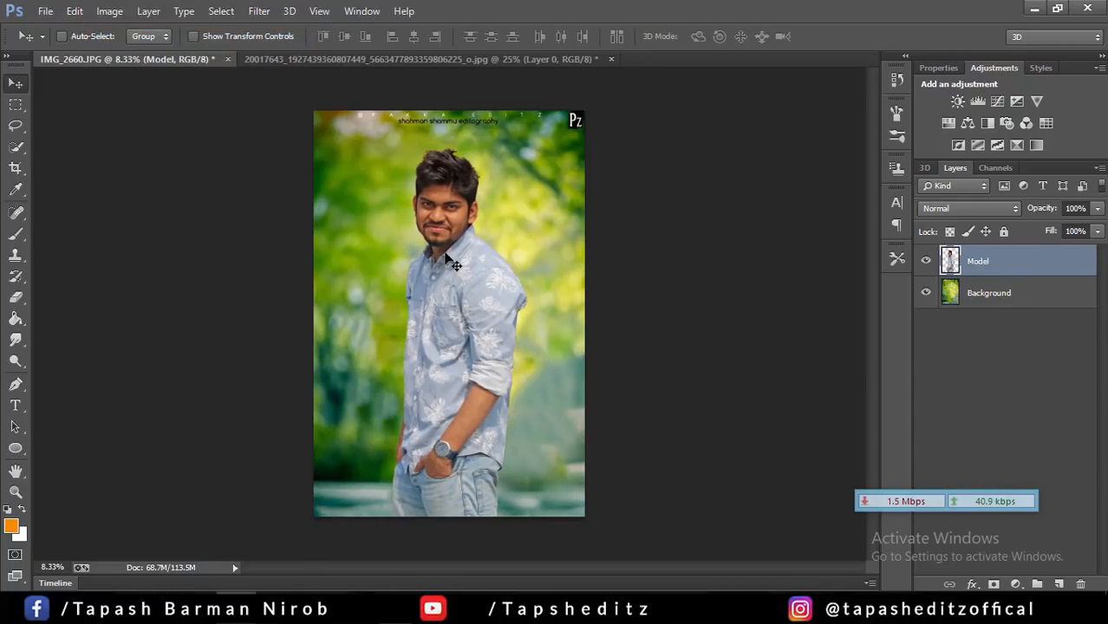
Apply Brightness/Contrast to the Model layer with brightness 20 and a slight contrast adjustment.
{"action": "left_click", "coordinate": [109, 11]}
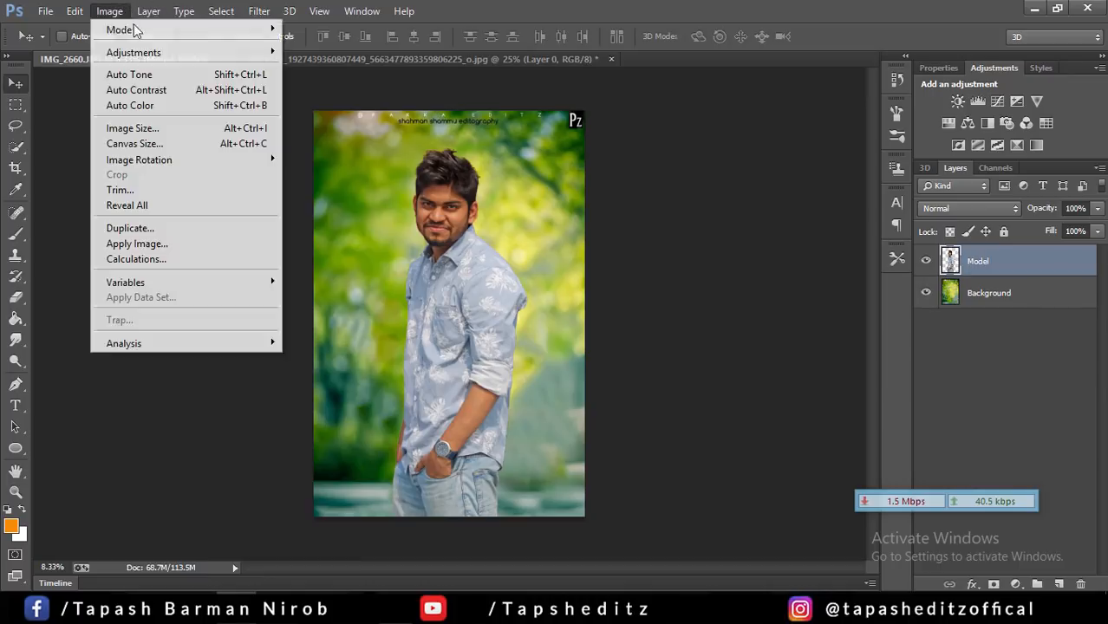
{"action": "mouse_move", "coordinate": [153, 52]}
{"action": "left_click", "coordinate": [312, 53]}
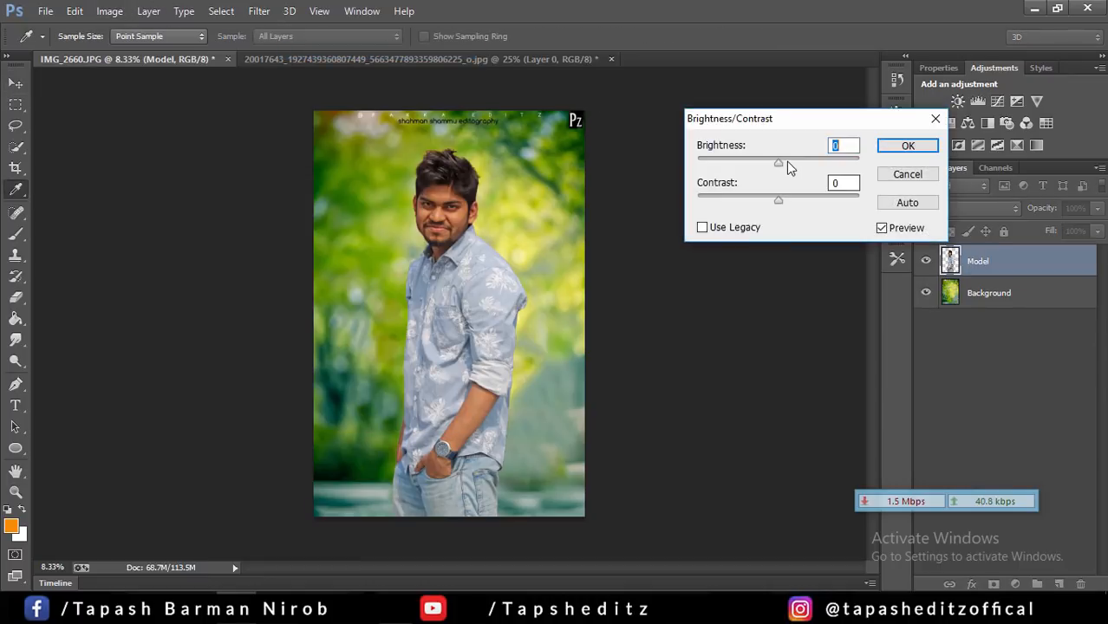
{"action": "left_click_drag", "start_coordinate": [778, 161], "coordinate": [788, 161]}
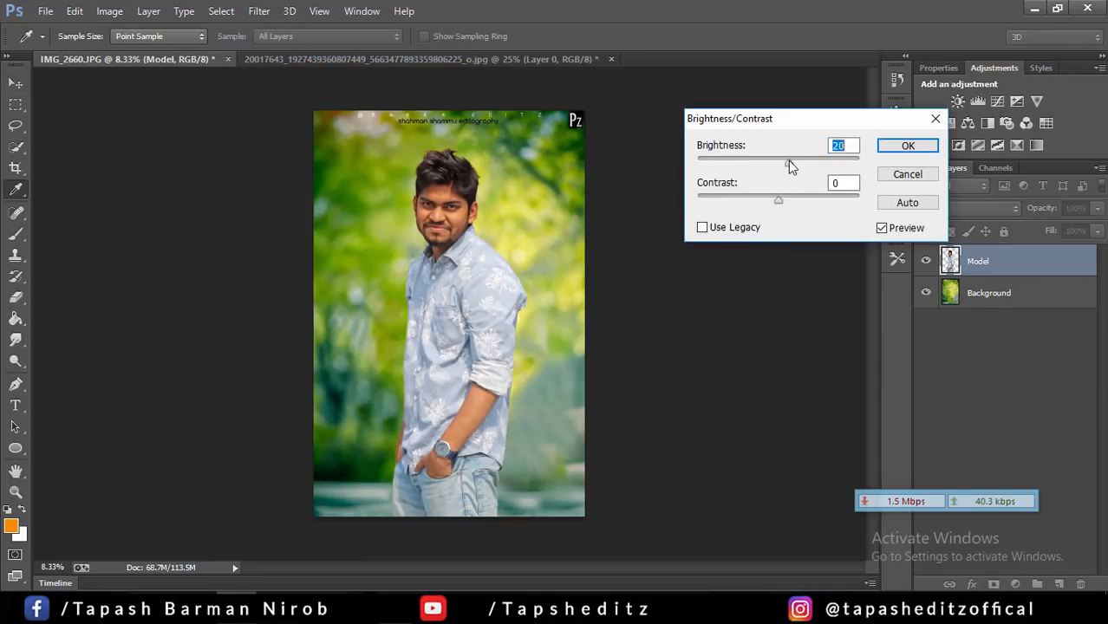
{"action": "left_click_drag", "start_coordinate": [786, 199], "coordinate": [773, 200]}
{"action": "left_click", "coordinate": [893, 148]}
{"action": "key", "text": "v"}
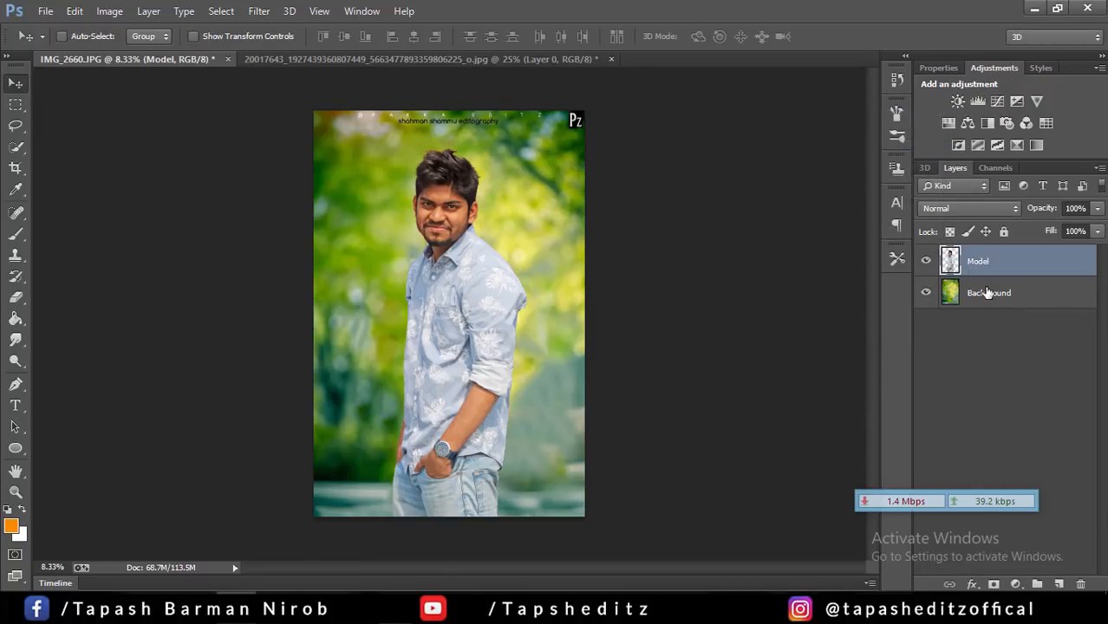
Apply Brightness/Contrast to the Background layer with brightness 9 and contrast 7.
{"action": "left_click", "coordinate": [988, 292]}
{"action": "left_click", "coordinate": [109, 10]}
{"action": "left_click", "coordinate": [373, 54]}
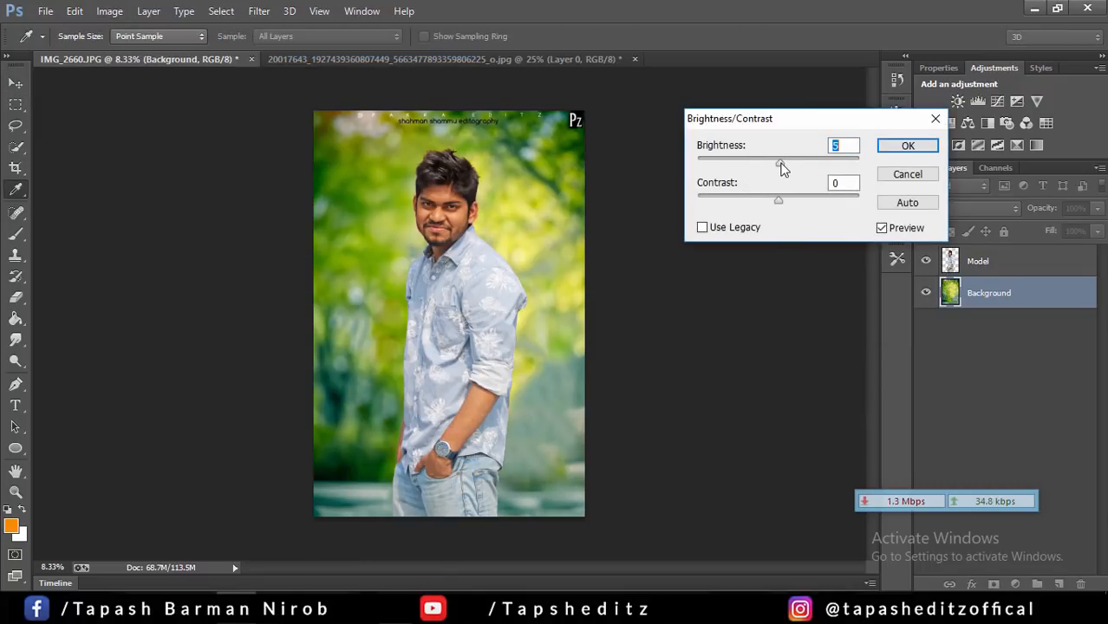
{"action": "left_click_drag", "start_coordinate": [780, 167], "coordinate": [770, 201]}
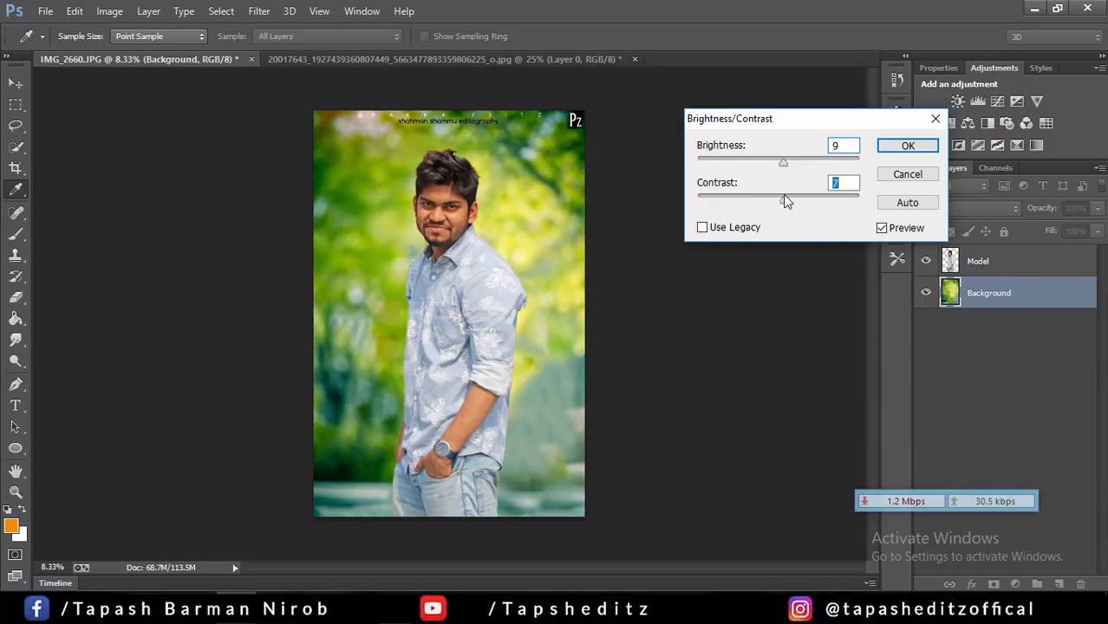
{"action": "left_click", "coordinate": [897, 147]}
{"action": "key", "text": "v"}
Open the Model layer in the Camera Raw filter and set Highlights +30, Shadows +47, Blacks -30 and Clarity +28.
{"action": "left_click", "coordinate": [978, 260]}
{"action": "left_click", "coordinate": [258, 11]}
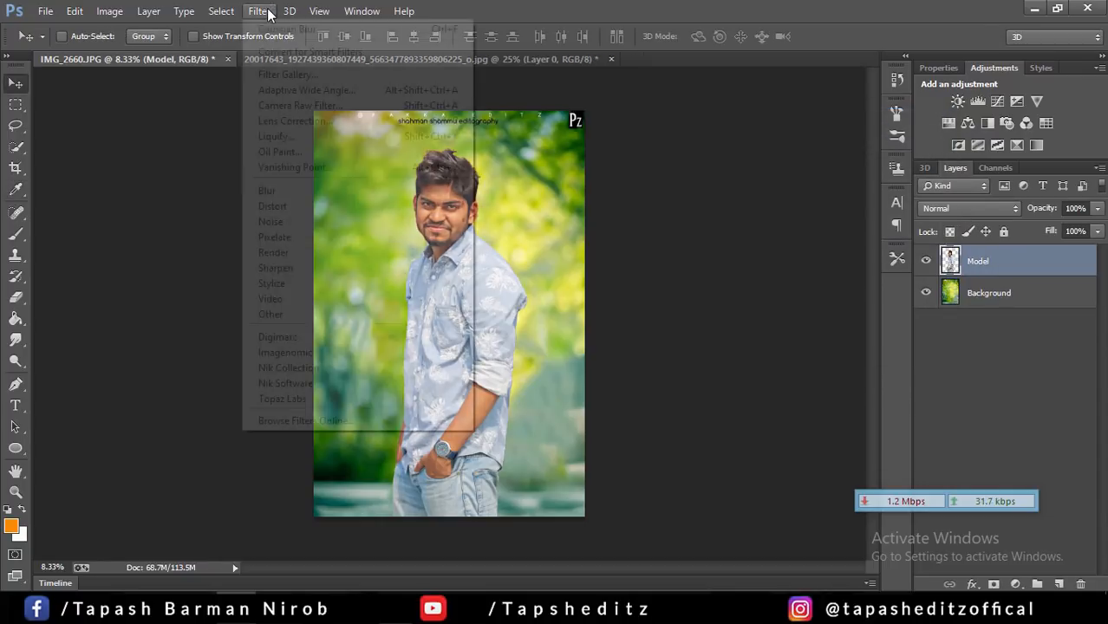
{"action": "left_click", "coordinate": [316, 104]}
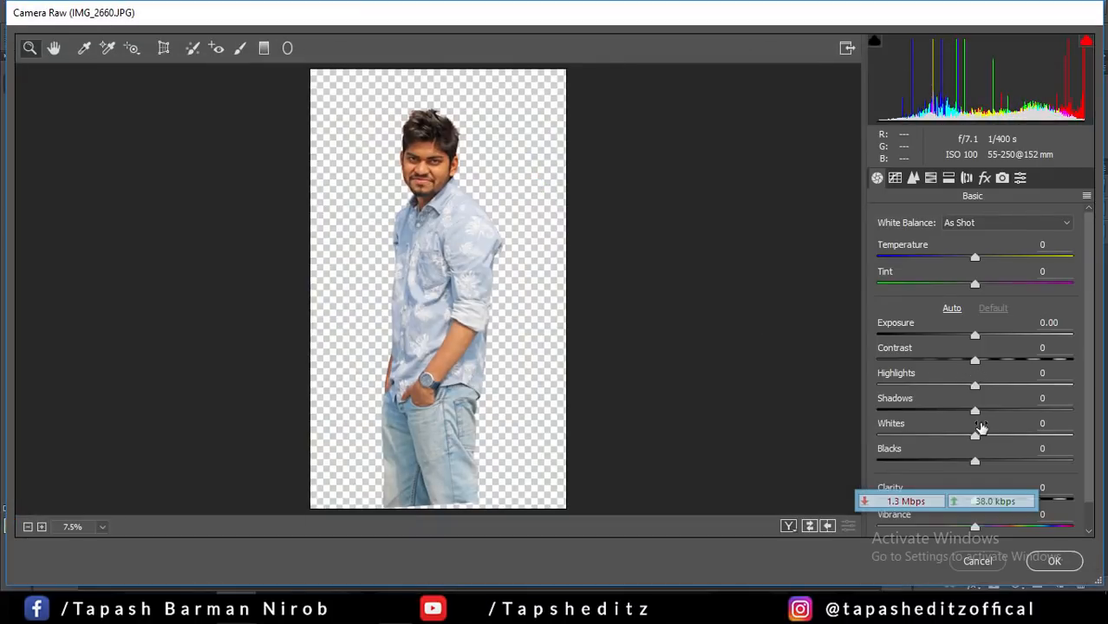
{"action": "left_click_drag", "start_coordinate": [975, 414], "coordinate": [1025, 413]}
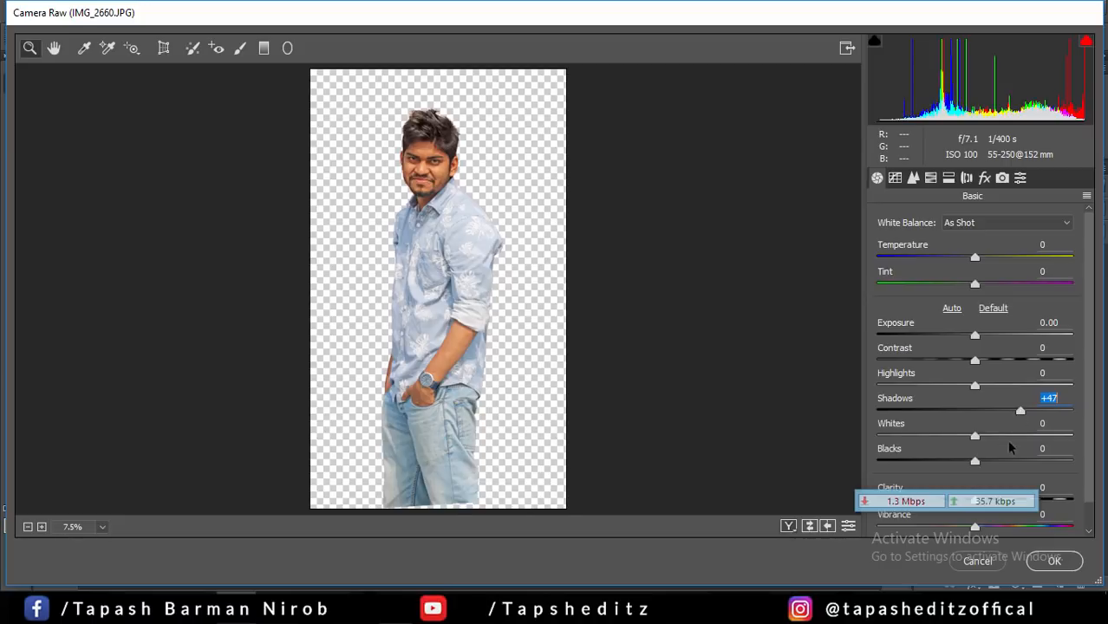
{"action": "right_click", "coordinate": [993, 503]}
{"action": "left_click", "coordinate": [976, 484]}
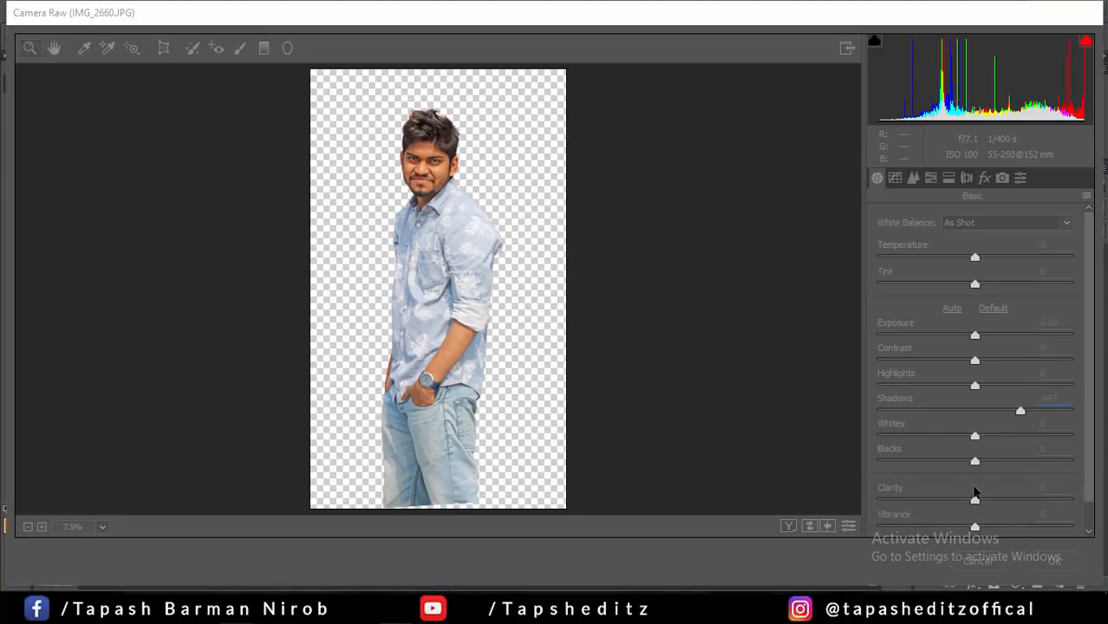
{"action": "left_click_drag", "start_coordinate": [974, 460], "coordinate": [944, 462]}
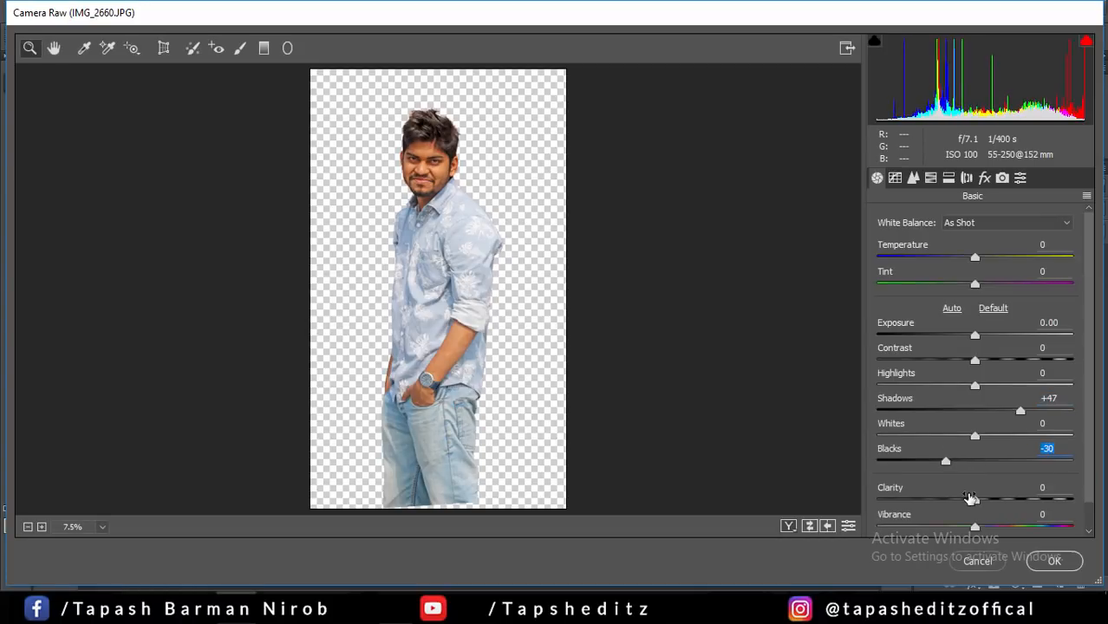
{"action": "left_click_drag", "start_coordinate": [977, 505], "coordinate": [1002, 504]}
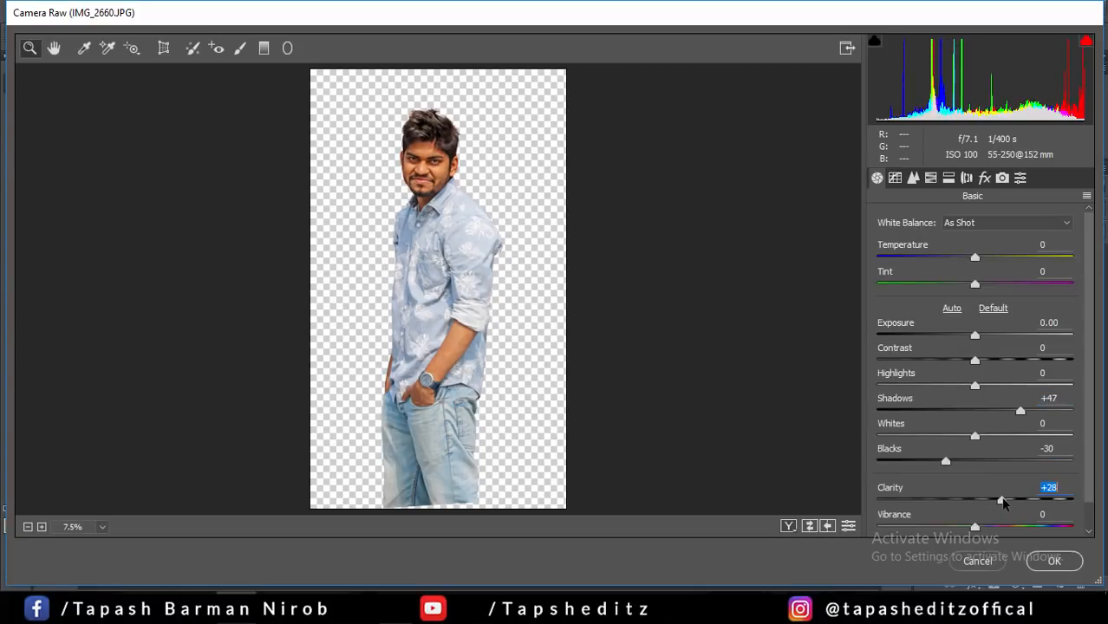
{"action": "left_click_drag", "start_coordinate": [977, 389], "coordinate": [1007, 390]}
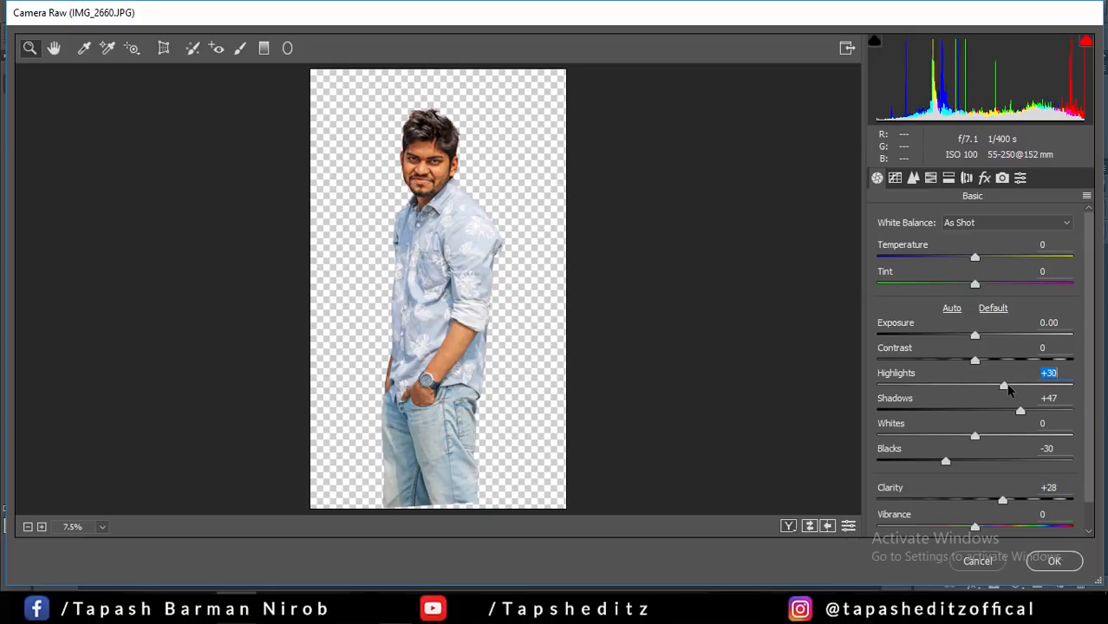
Raise the Oranges luminance to +26 in the Camera Raw HSL adjustments to lighten the man's skin.
{"action": "left_click", "coordinate": [931, 179]}
{"action": "left_click", "coordinate": [974, 244]}
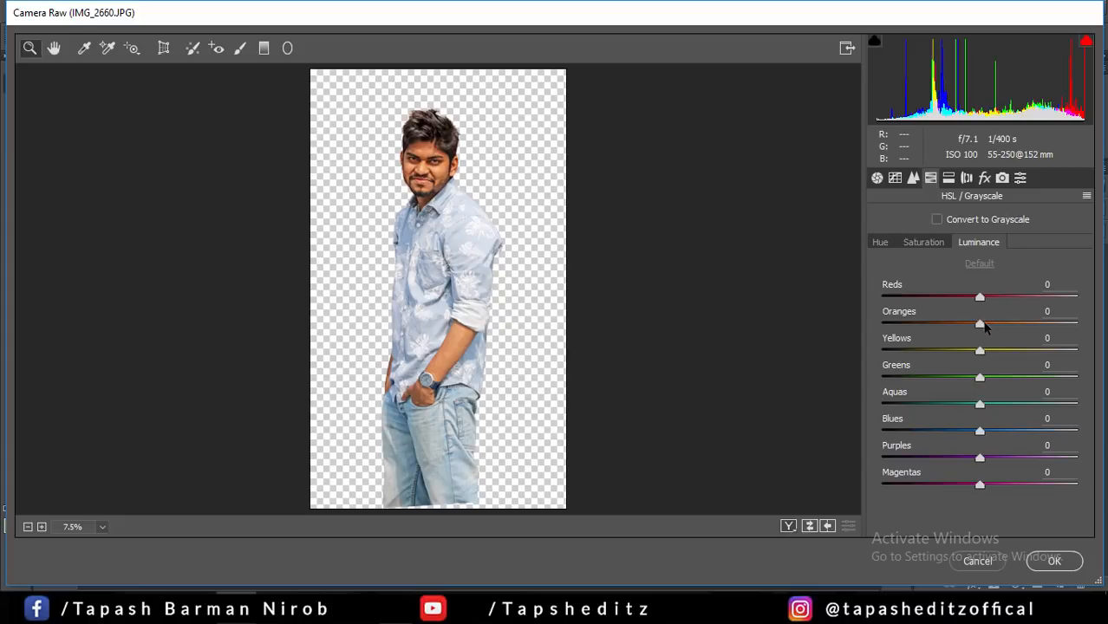
{"action": "left_click_drag", "start_coordinate": [983, 324], "coordinate": [1008, 326]}
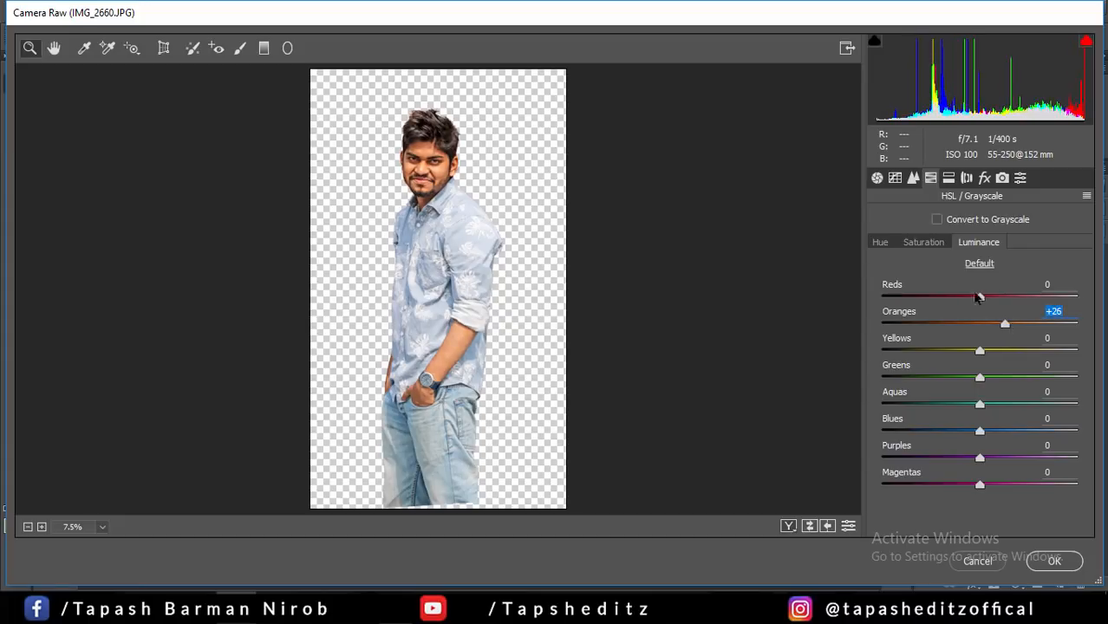
Set the HSL saturation to Reds +21, Oranges -7 and Blues +14, and apply the Camera Raw filter to the man.
{"action": "left_click", "coordinate": [924, 244]}
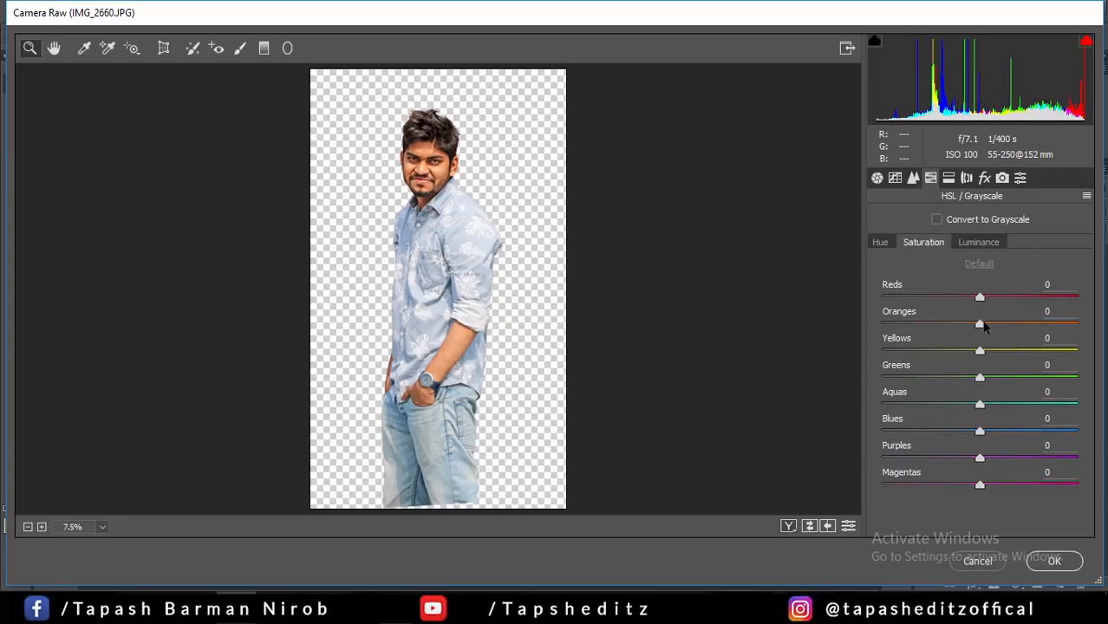
{"action": "left_click_drag", "start_coordinate": [979, 324], "coordinate": [1001, 300]}
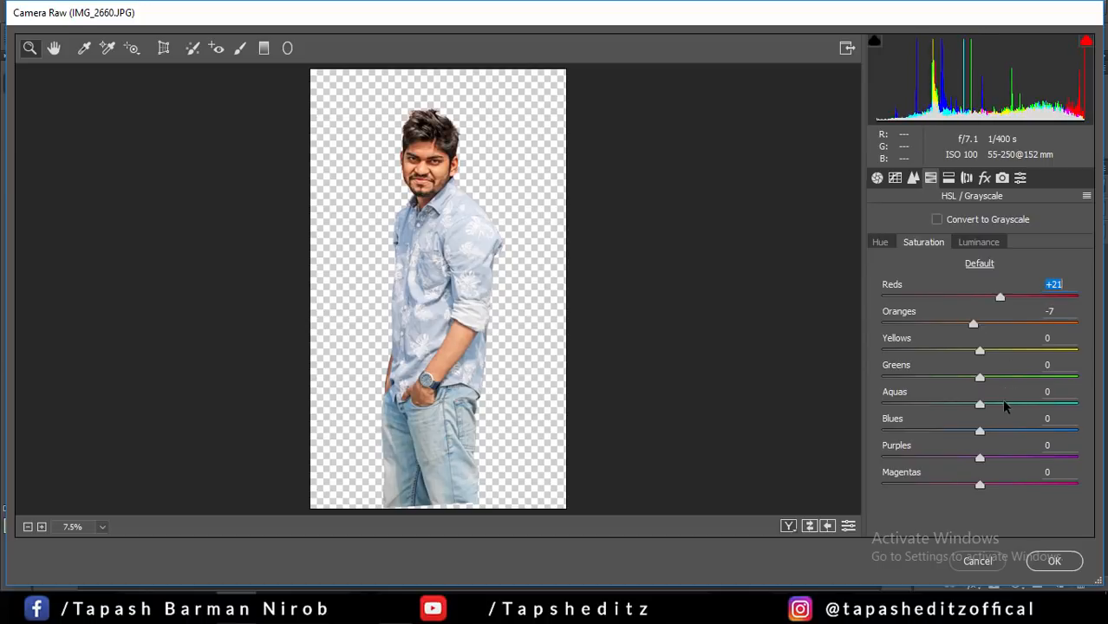
{"action": "left_click_drag", "start_coordinate": [979, 430], "coordinate": [995, 432]}
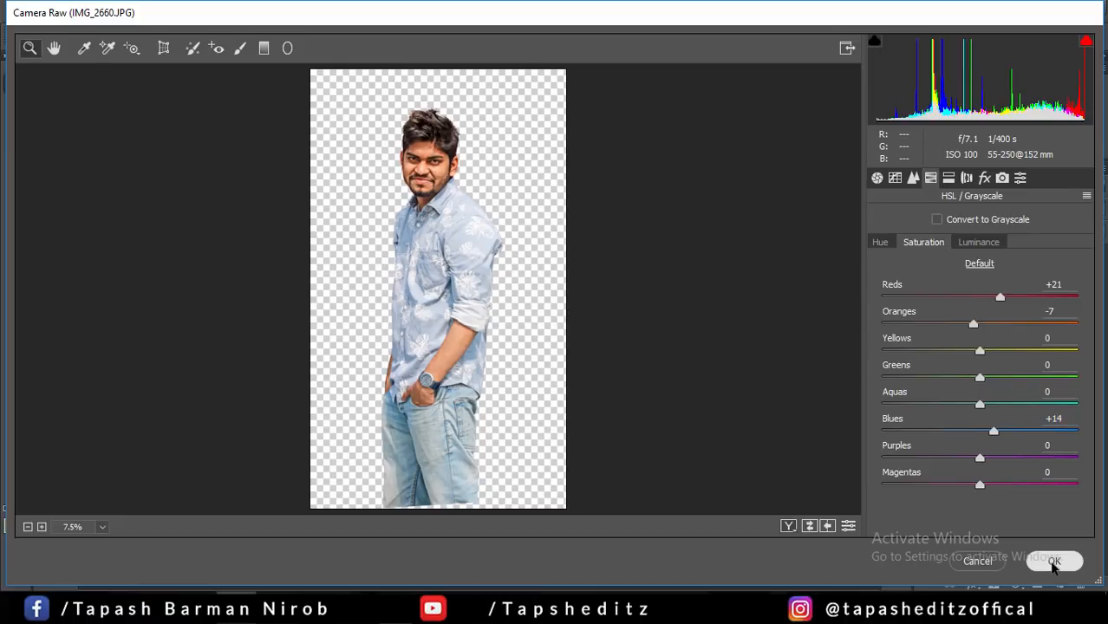
{"action": "left_click", "coordinate": [1054, 561]}
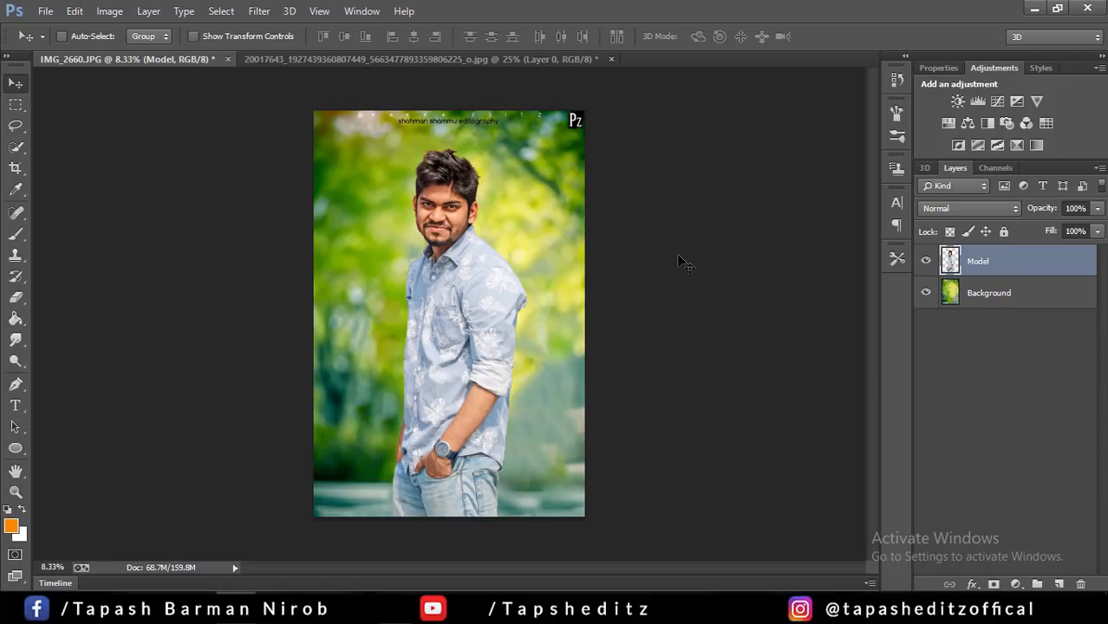
Merge the Model and Background layers into one layer.
{"action": "left_click", "coordinate": [979, 293], "text": "shift"}
{"action": "right_click", "coordinate": [998, 294]}
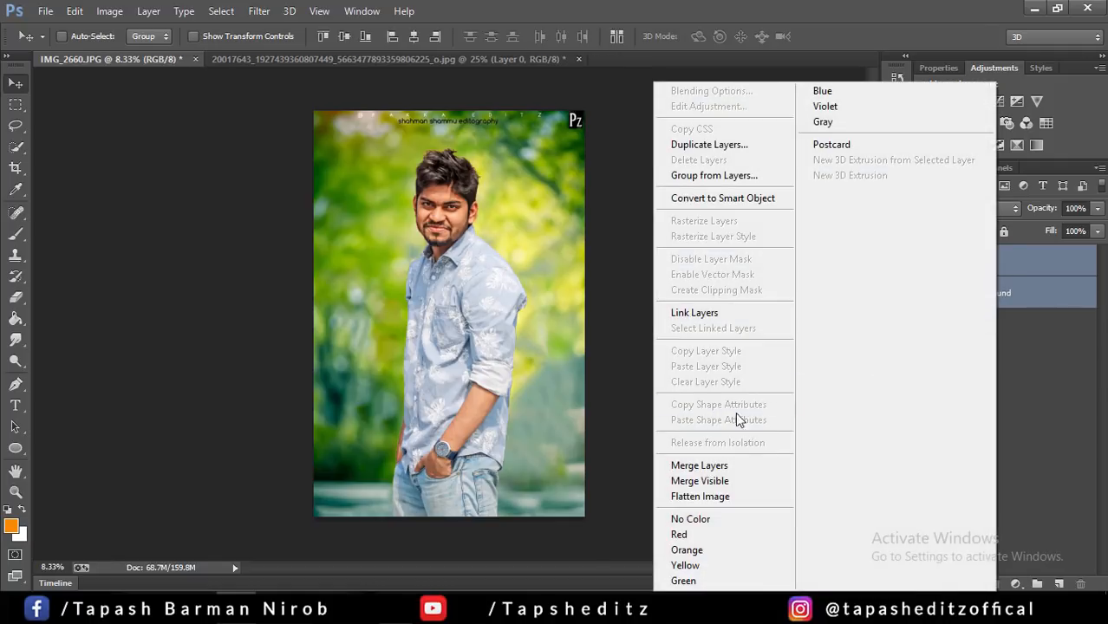
{"action": "left_click", "coordinate": [725, 468]}
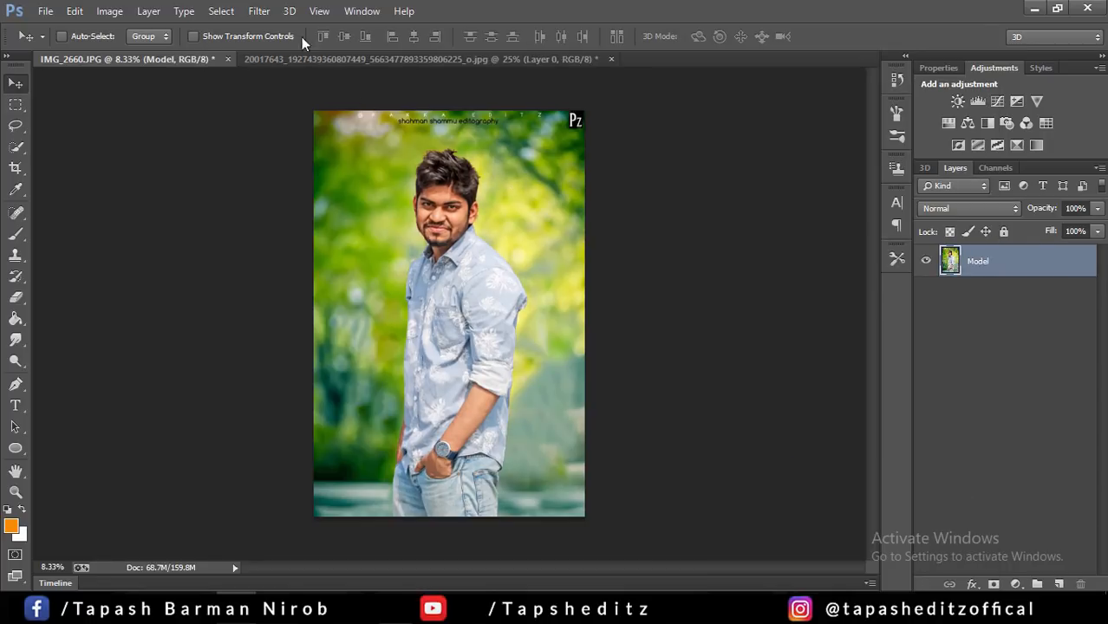
{"action": "left_click", "coordinate": [261, 11]}
{"action": "left_click", "coordinate": [322, 106]}
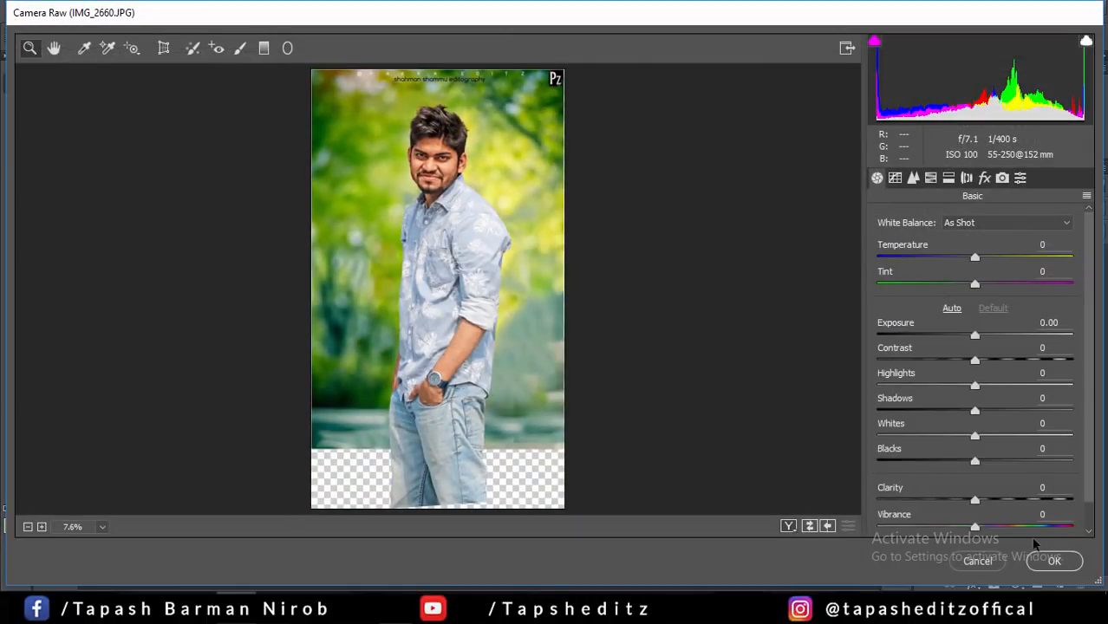
{"action": "left_click", "coordinate": [986, 563]}
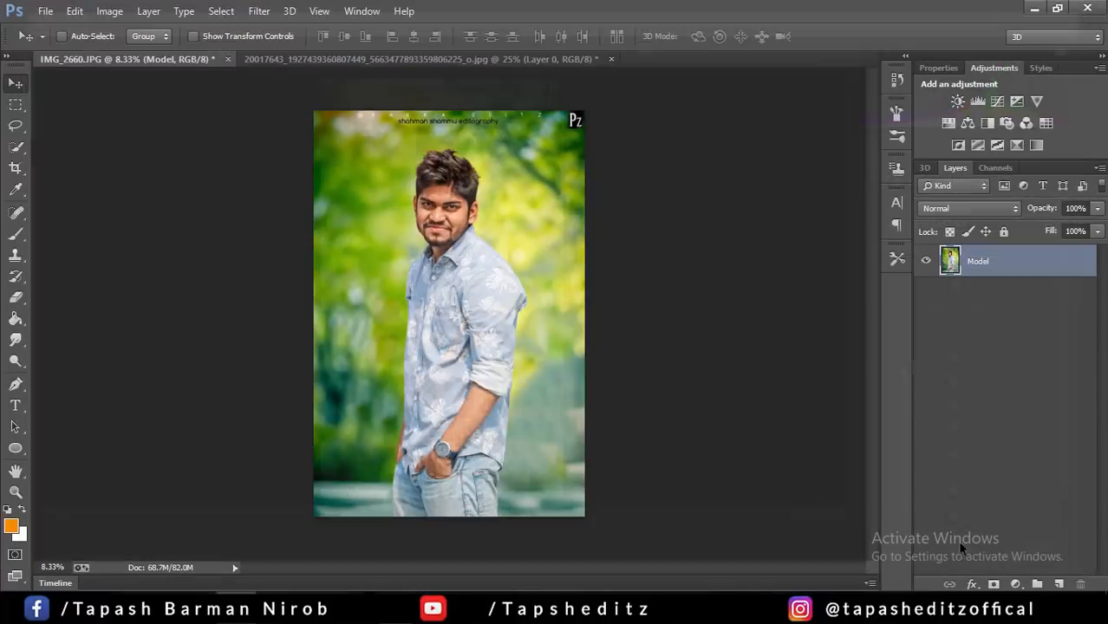
Crop the image to the current canvas bounds to delete the pixels hidden beyond its edges.
{"action": "left_click", "coordinate": [15, 167]}
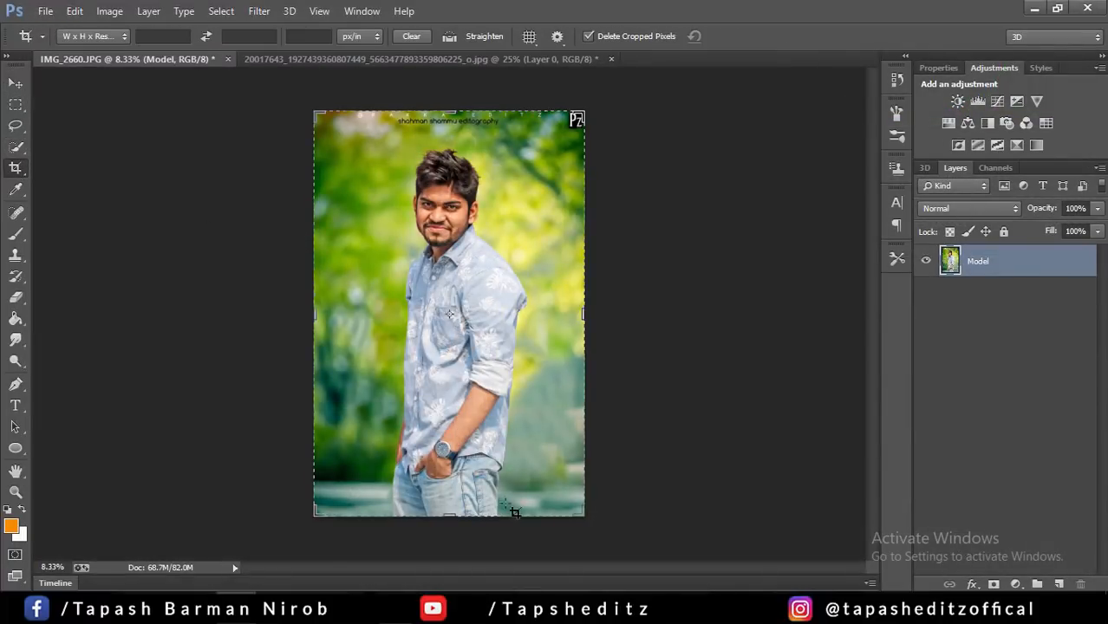
{"action": "left_click", "coordinate": [452, 515]}
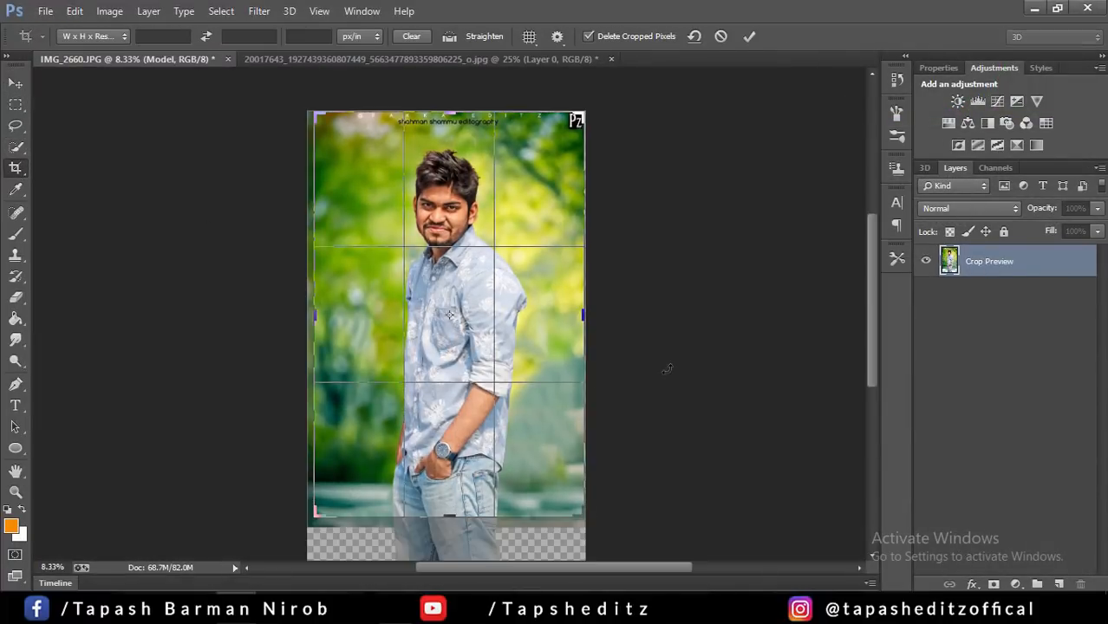
{"action": "left_click", "coordinate": [747, 36]}
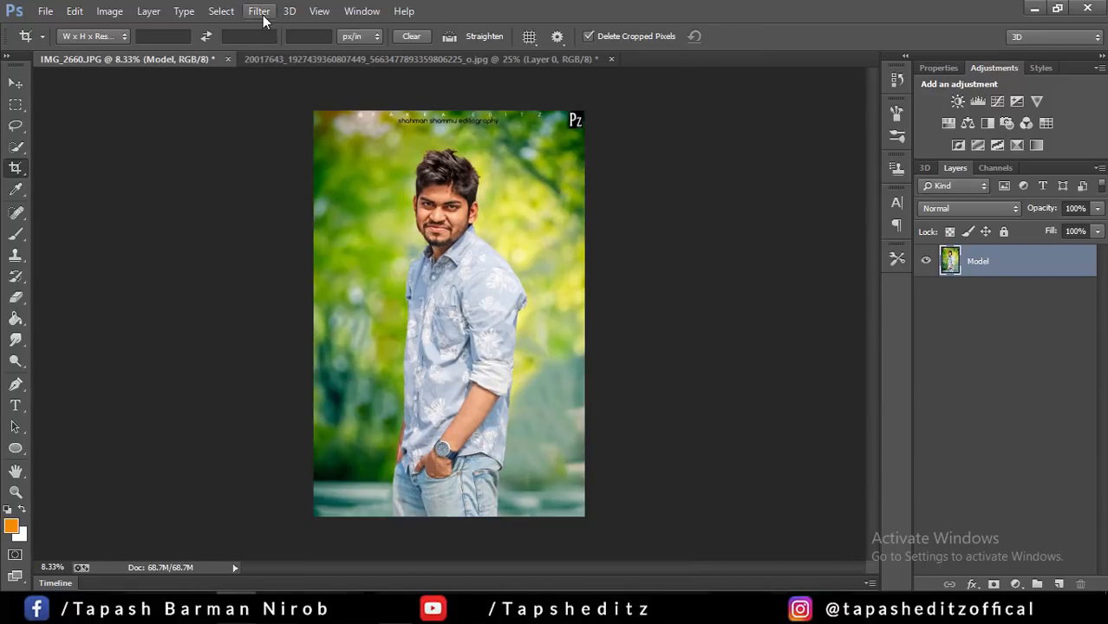
Open the merged image in Camera Raw and set Contrast -14, Highlights -23, Shadows +24, Blacks -25 and Clarity -10.
{"action": "left_click", "coordinate": [263, 16]}
{"action": "left_click", "coordinate": [292, 105]}
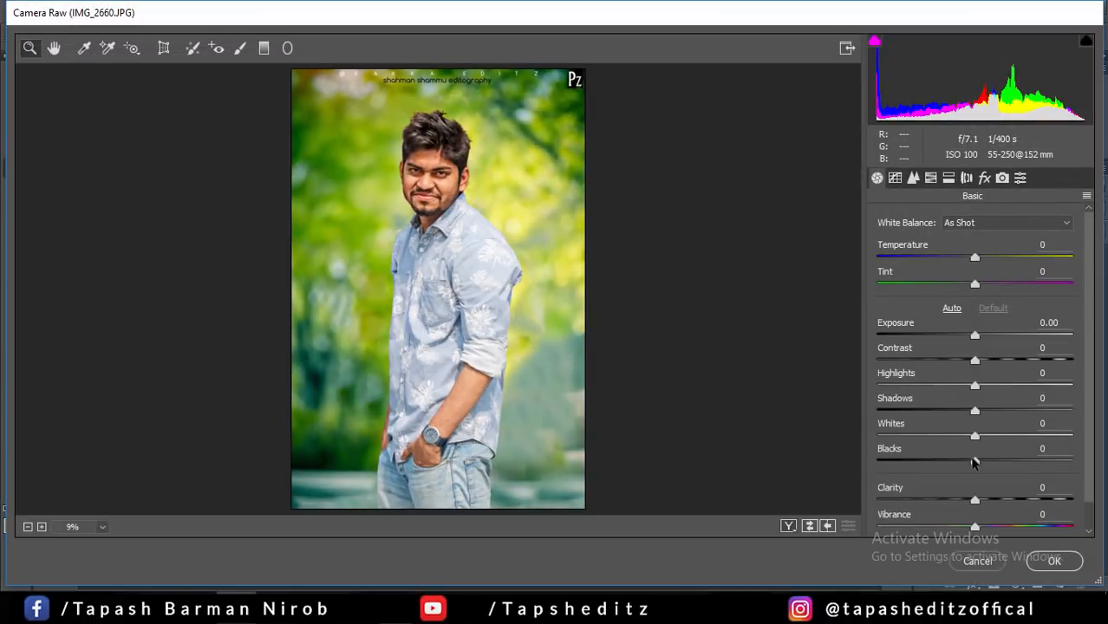
{"action": "left_click", "coordinate": [974, 461]}
{"action": "left_click_drag", "start_coordinate": [982, 464], "coordinate": [956, 448]}
{"action": "left_click_drag", "start_coordinate": [974, 410], "coordinate": [960, 361]}
{"action": "left_click_drag", "start_coordinate": [979, 504], "coordinate": [971, 500]}
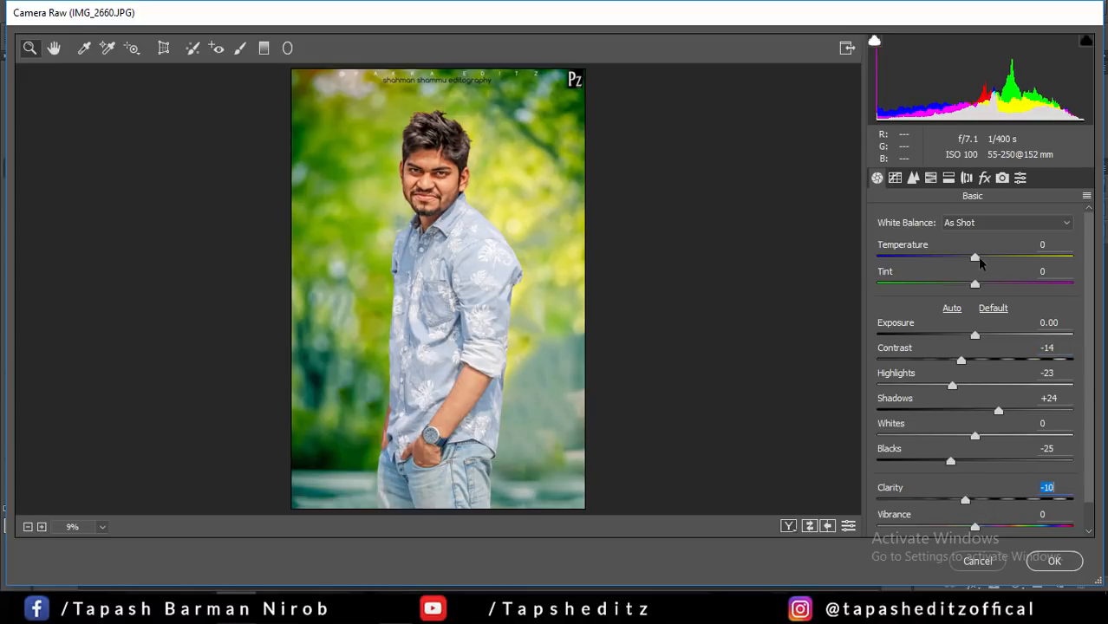
Set the Luminance noise reduction to 33 to smooth the merged image.
{"action": "left_click", "coordinate": [913, 178]}
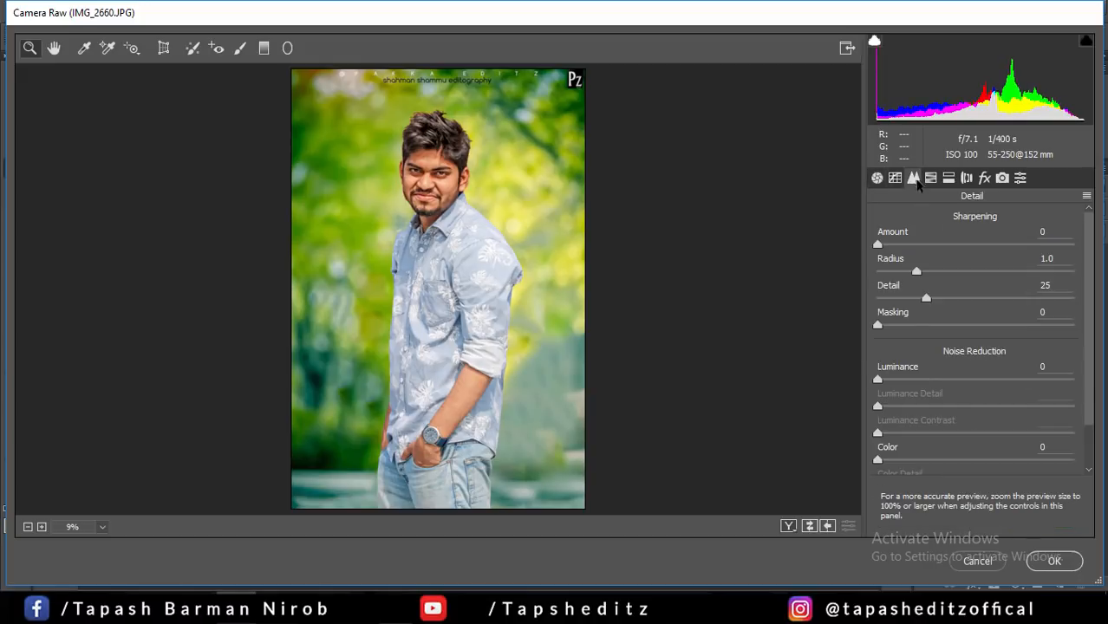
{"action": "left_click_drag", "start_coordinate": [907, 381], "coordinate": [942, 382]}
{"action": "left_click", "coordinate": [919, 256]}
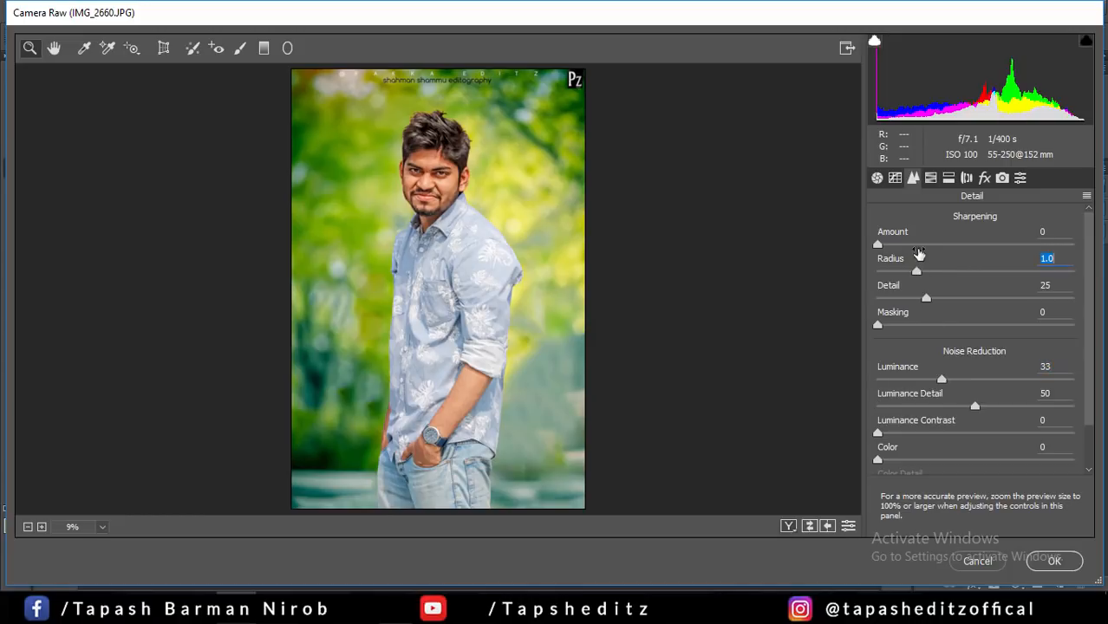
{"action": "left_click", "coordinate": [918, 246]}
Increase the HSL saturation of the merged image to Yellows +28, Greens +25 and Blues +48.
{"action": "left_click", "coordinate": [948, 178]}
{"action": "left_click", "coordinate": [930, 177]}
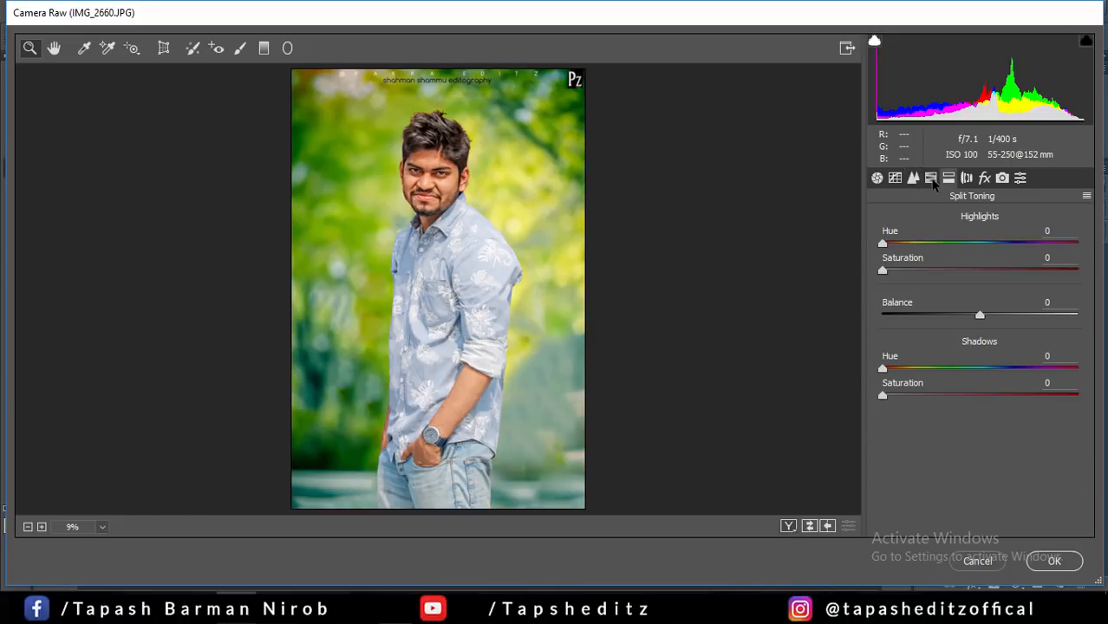
{"action": "left_click", "coordinate": [972, 243]}
{"action": "left_click", "coordinate": [928, 244]}
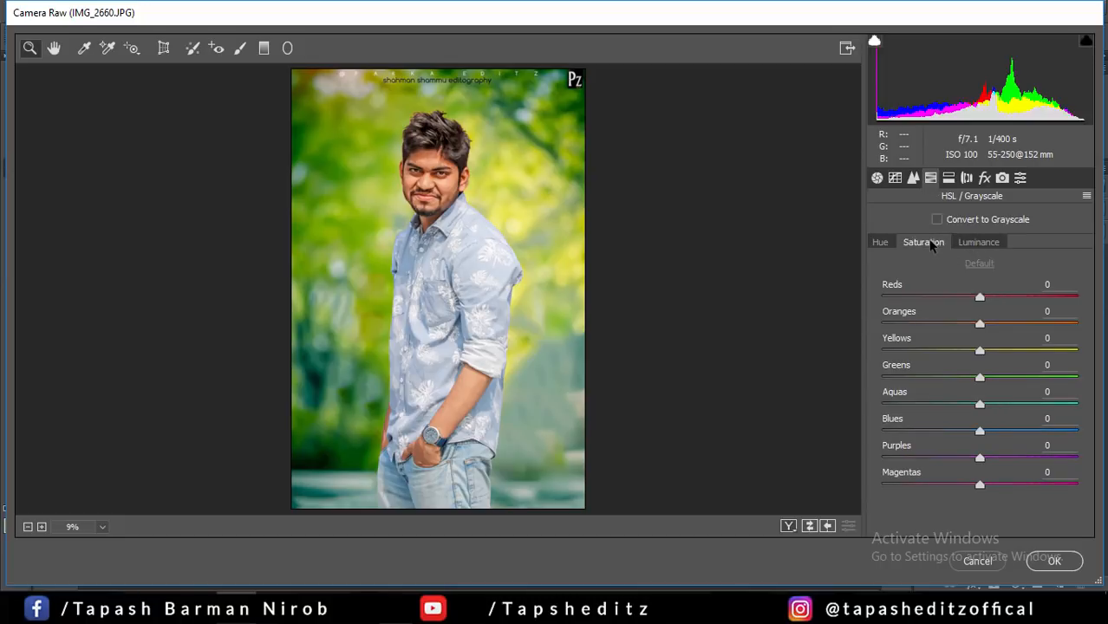
{"action": "left_click_drag", "start_coordinate": [980, 378], "coordinate": [1005, 352]}
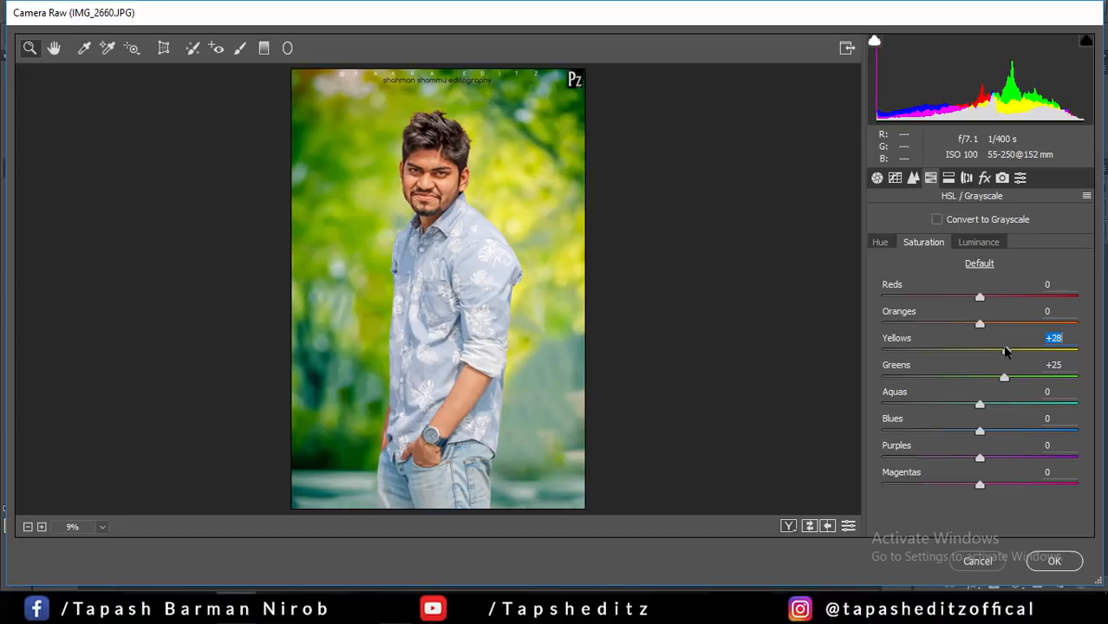
{"action": "left_click_drag", "start_coordinate": [979, 431], "coordinate": [1025, 431]}
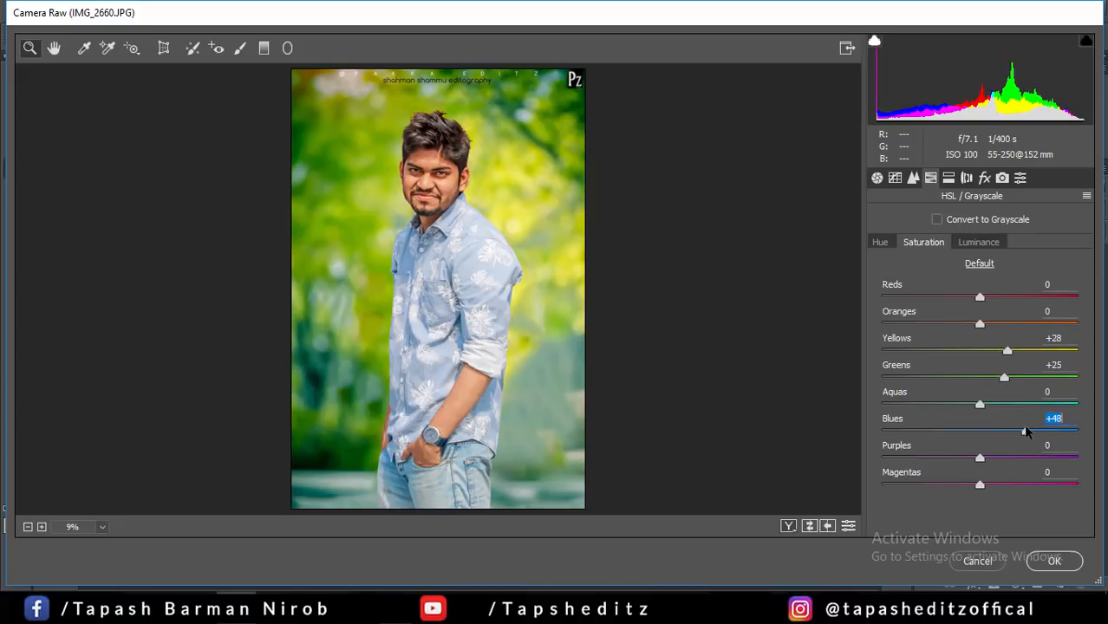
Shift the HSL hue of the merged image to Greens -7 and Yellows +13.
{"action": "left_click", "coordinate": [881, 244]}
{"action": "left_click", "coordinate": [978, 379]}
{"action": "left_click_drag", "start_coordinate": [978, 379], "coordinate": [997, 352]}
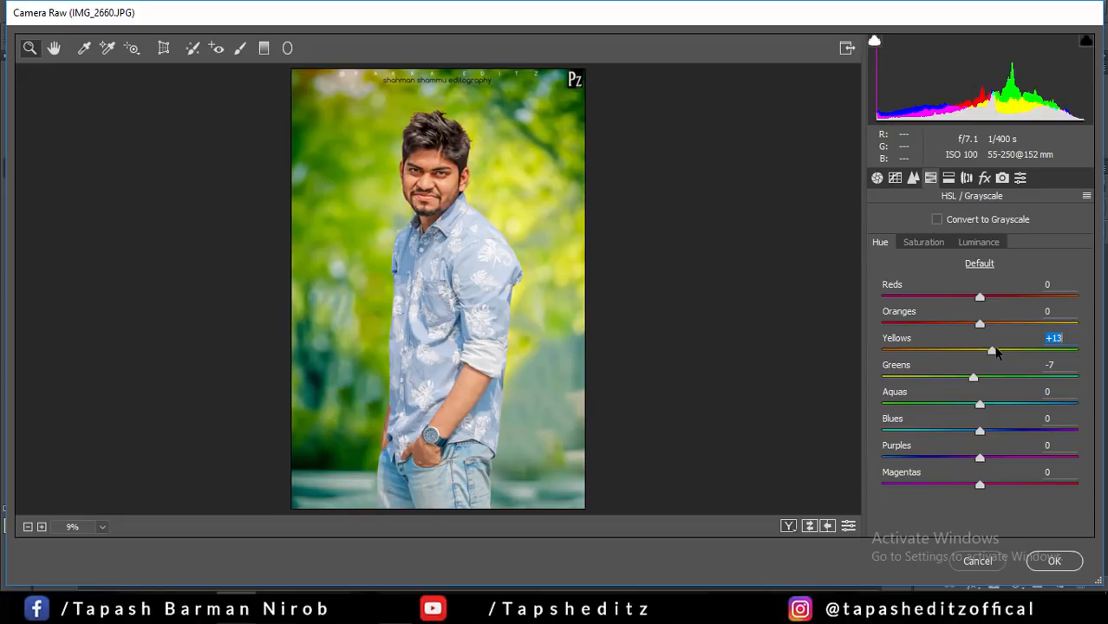
Darken the merged image's edges with a Post Crop Vignetting amount of -29.
{"action": "left_click", "coordinate": [984, 177]}
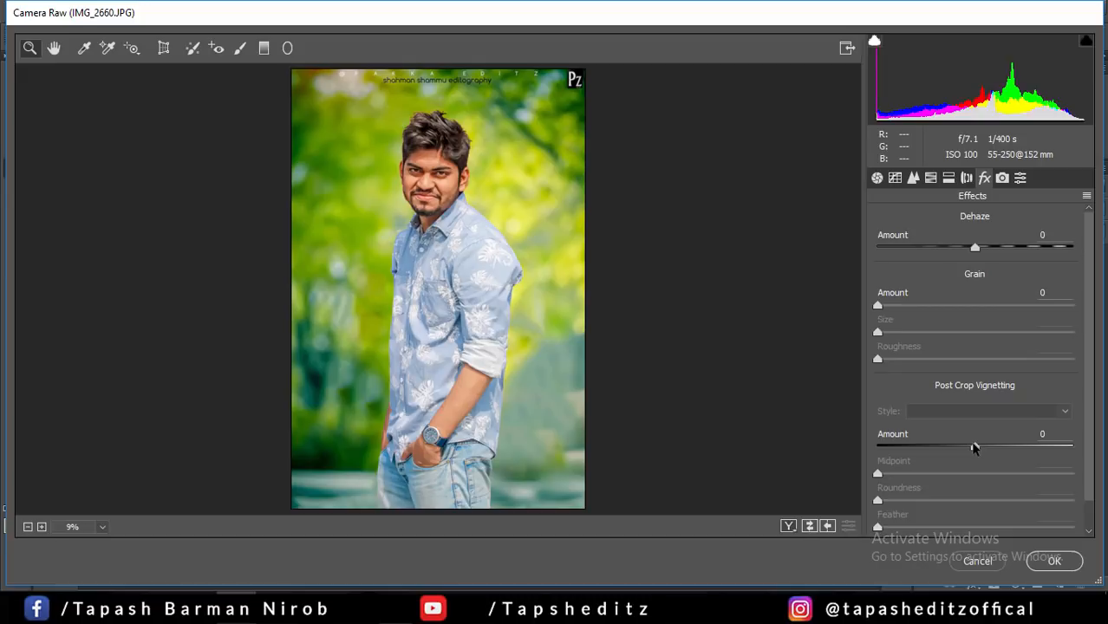
{"action": "left_click_drag", "start_coordinate": [974, 447], "coordinate": [946, 436]}
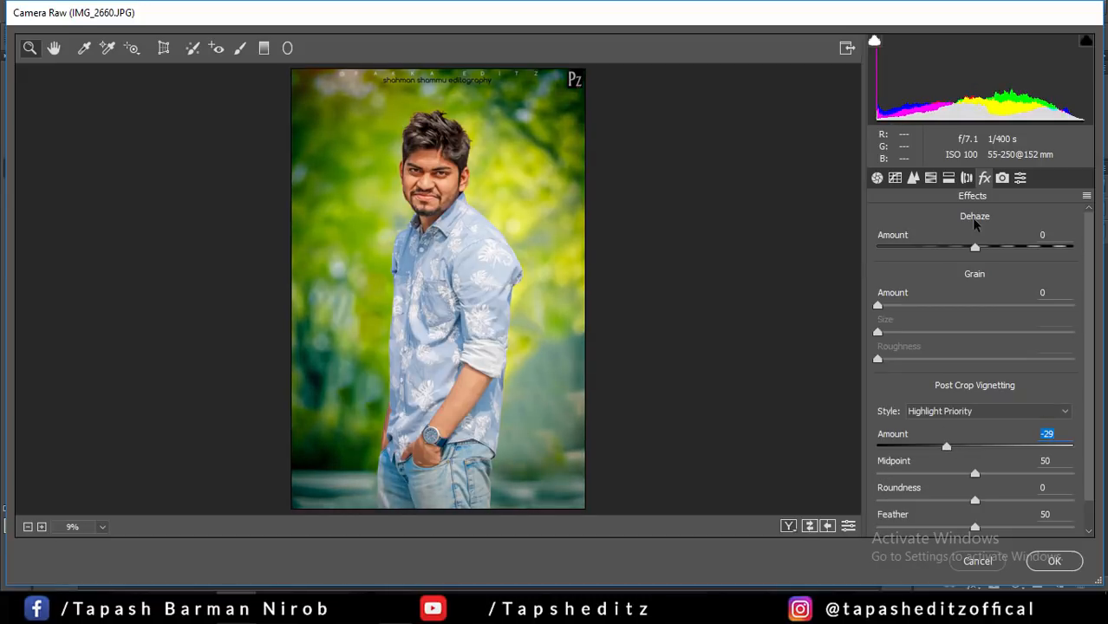
{"action": "left_click", "coordinate": [948, 178]}
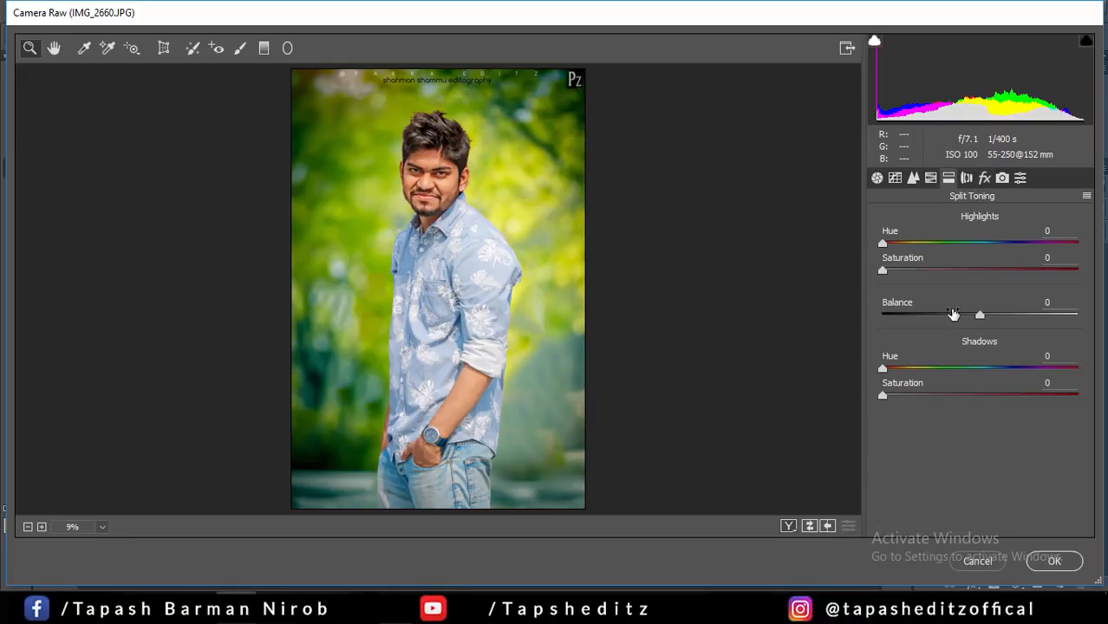
Lift the dark end of the RGB point tone curve to Input 21, Output 30, and apply the Camera Raw filter.
{"action": "left_click", "coordinate": [896, 179]}
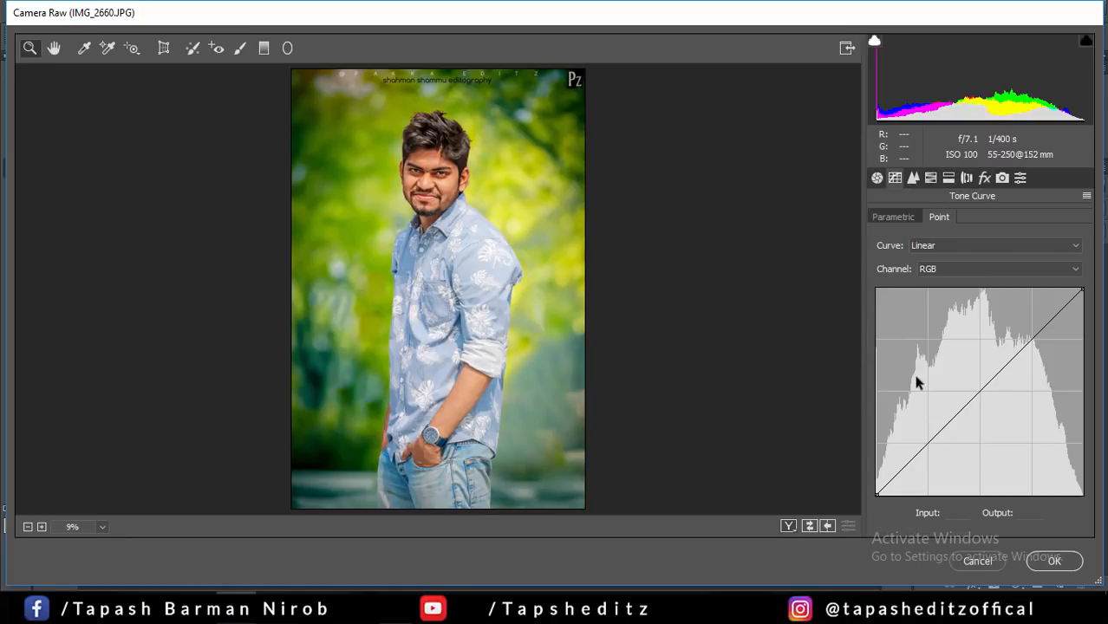
{"action": "left_click_drag", "start_coordinate": [877, 494], "coordinate": [893, 470]}
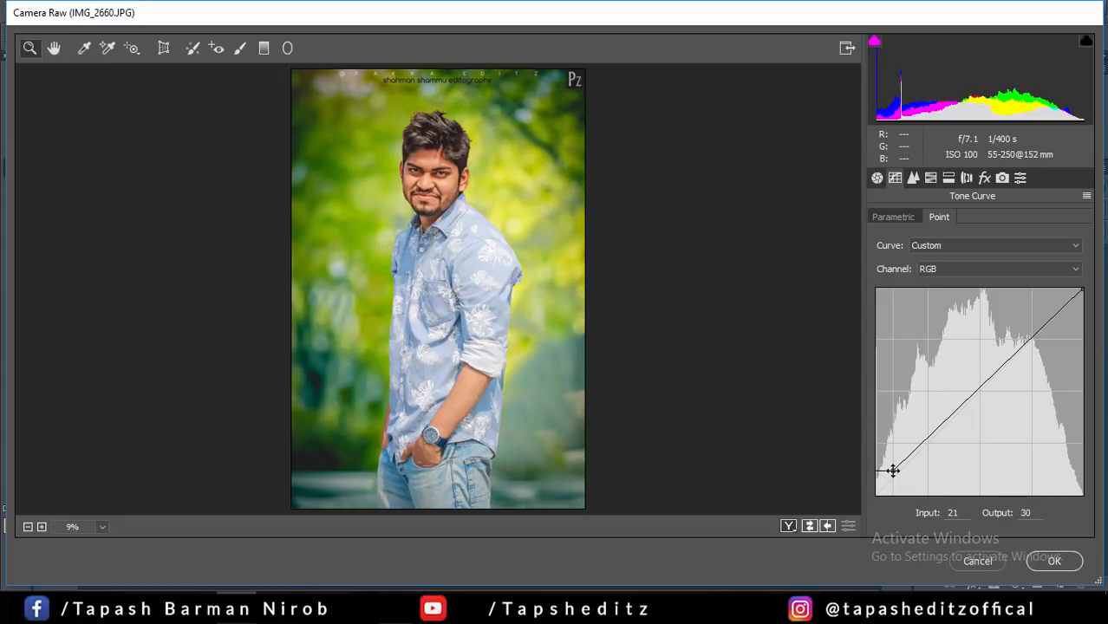
{"action": "left_click", "coordinate": [1054, 561]}
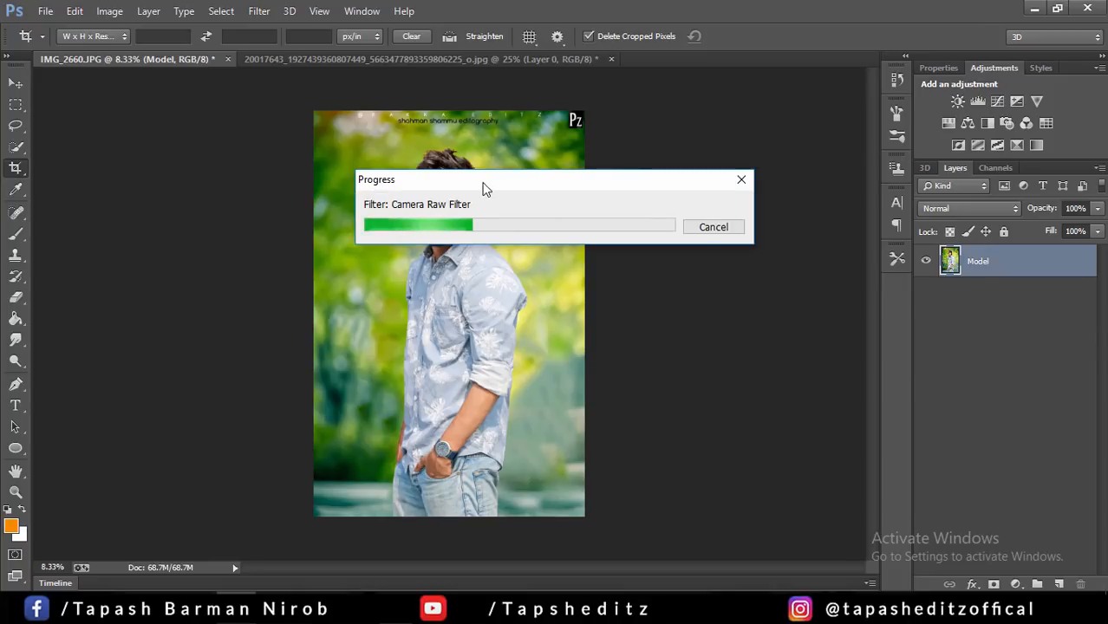
{"action": "left_click_drag", "start_coordinate": [485, 188], "coordinate": [648, 141]}
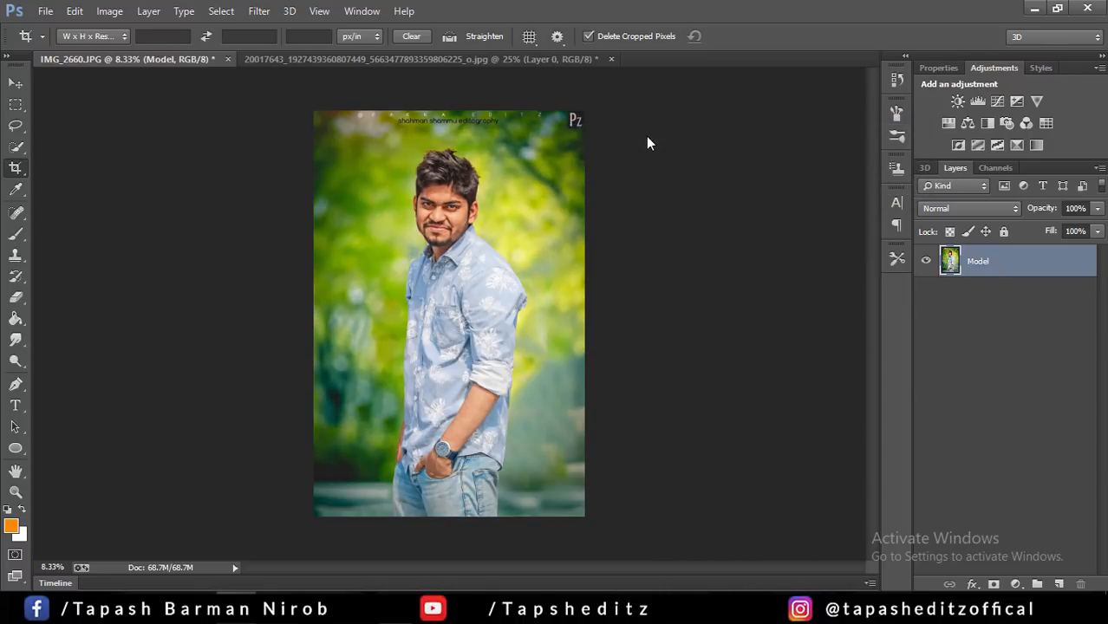
Add a Selective Color adjustment above the Model layer and set its Reds to Cyan -3, Yellow +2 and Black -18.
{"action": "left_click", "coordinate": [1014, 146]}
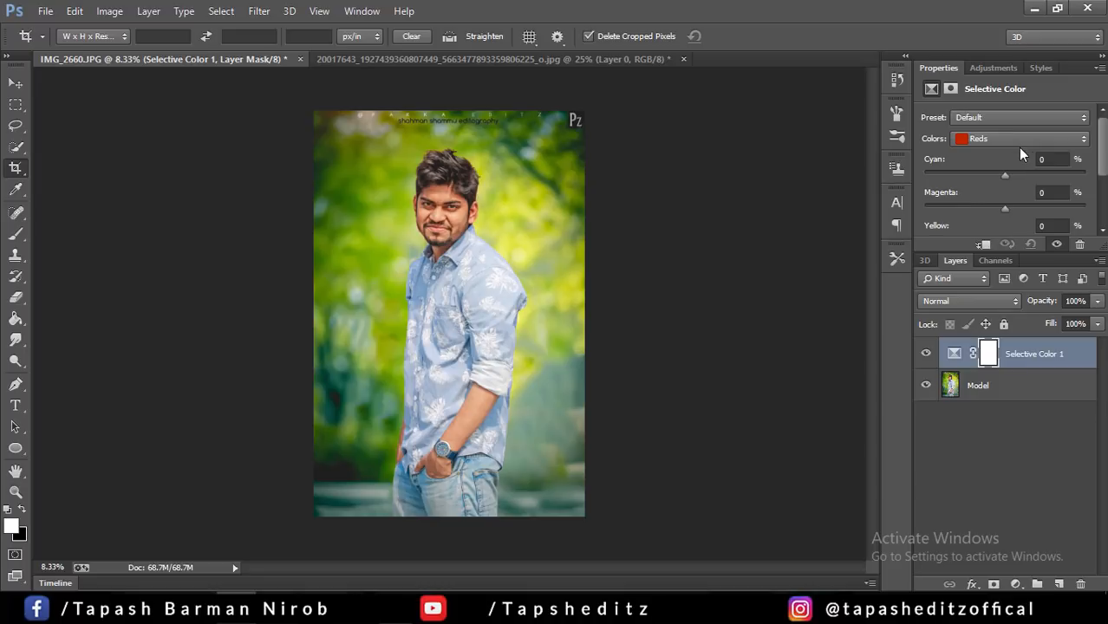
{"action": "left_click_drag", "start_coordinate": [1102, 160], "coordinate": [1104, 198]}
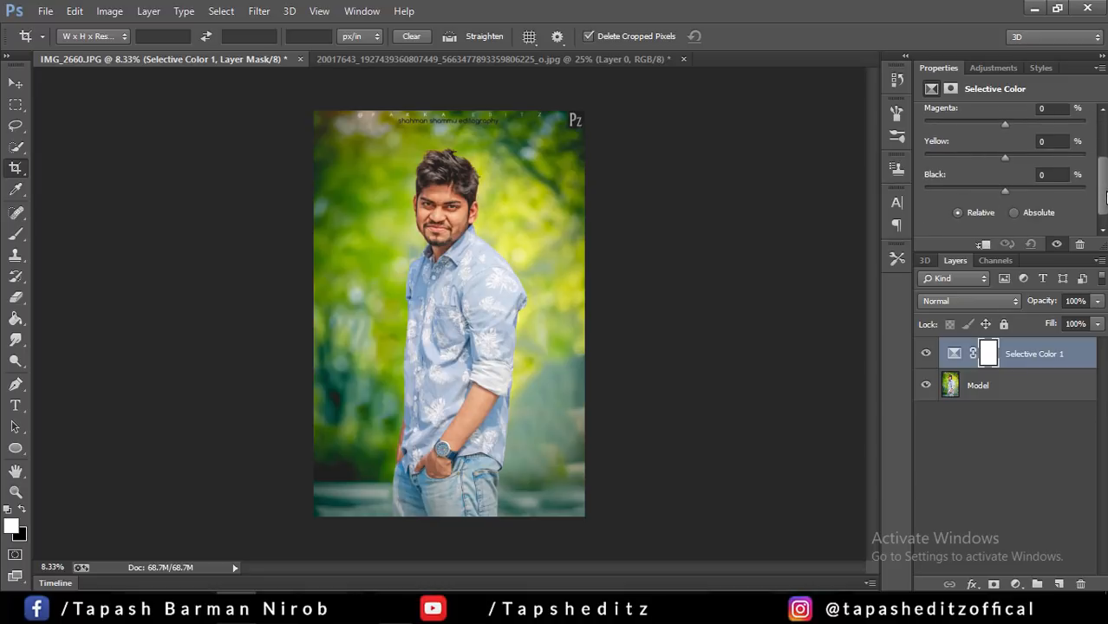
{"action": "left_click_drag", "start_coordinate": [1035, 251], "coordinate": [1035, 283]}
{"action": "left_click_drag", "start_coordinate": [1005, 213], "coordinate": [1000, 171]}
{"action": "scroll", "coordinate": [1005, 176], "scroll_direction": "up", "scroll_amount": 3}
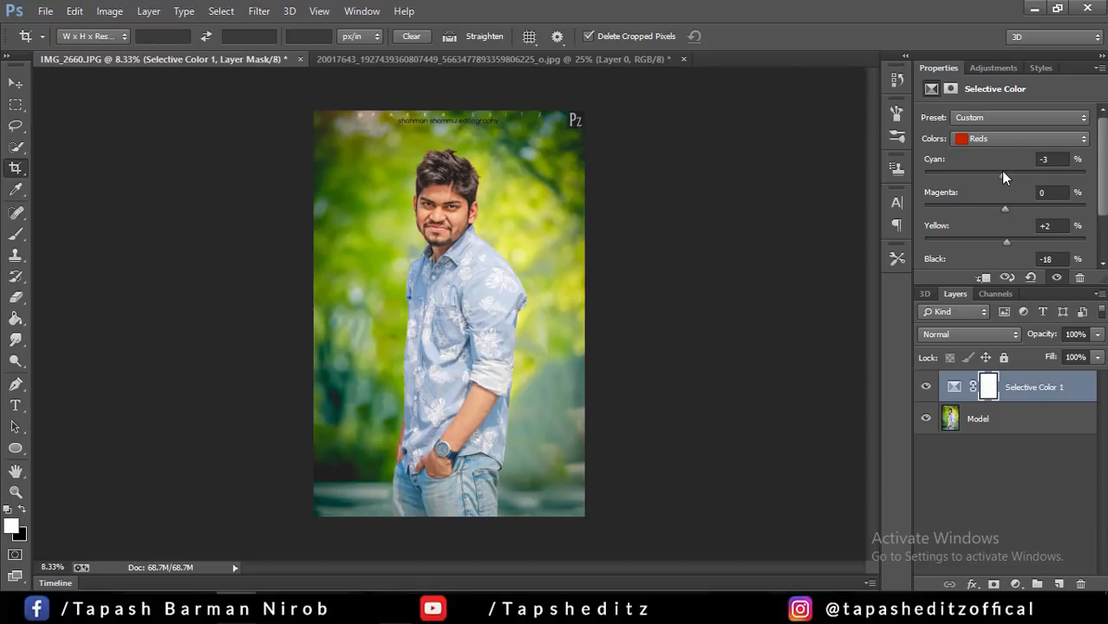
Reset the Selective Color adjustment and set the Black amount of its Reds to -7%.
{"action": "left_click", "coordinate": [992, 140]}
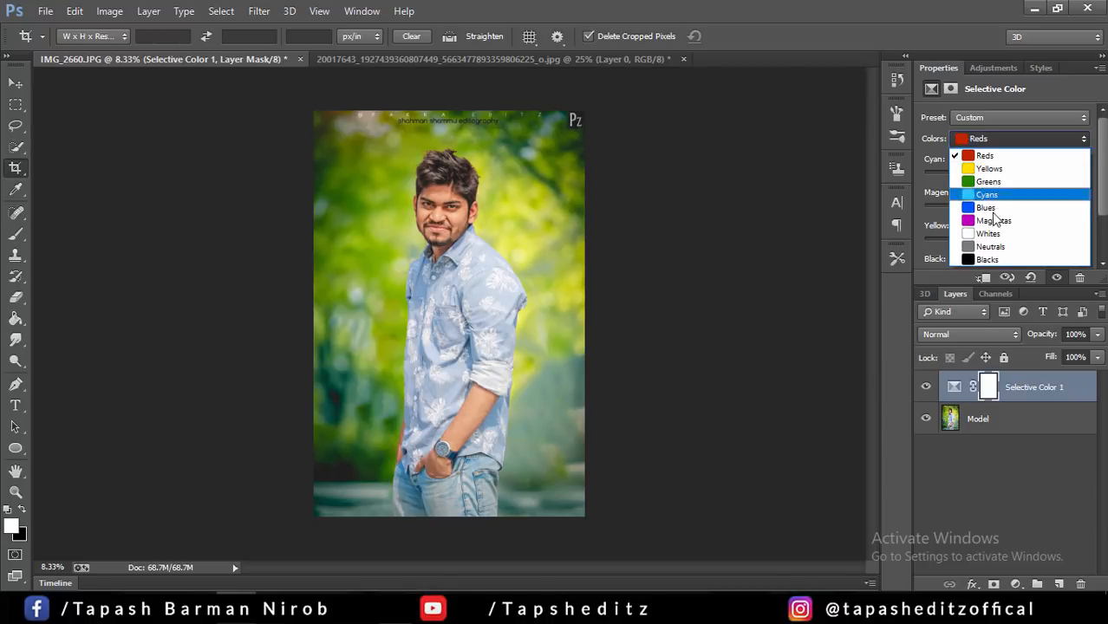
{"action": "left_click", "coordinate": [1002, 264]}
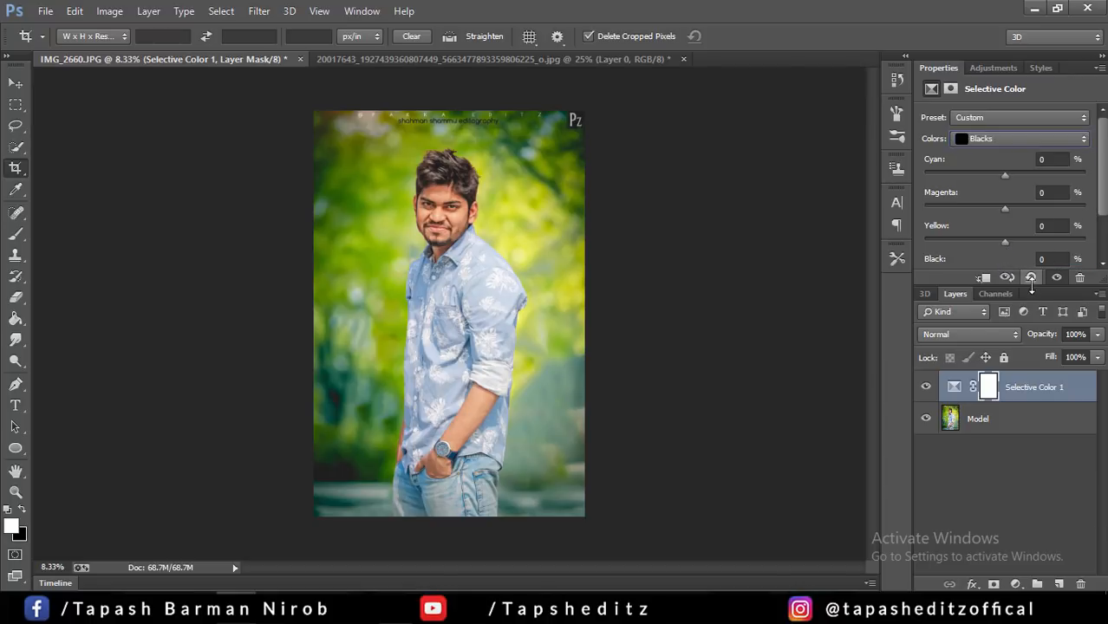
{"action": "left_click", "coordinate": [1030, 277]}
{"action": "left_click_drag", "start_coordinate": [1024, 287], "coordinate": [1026, 326]}
{"action": "left_click_drag", "start_coordinate": [1006, 275], "coordinate": [995, 272]}
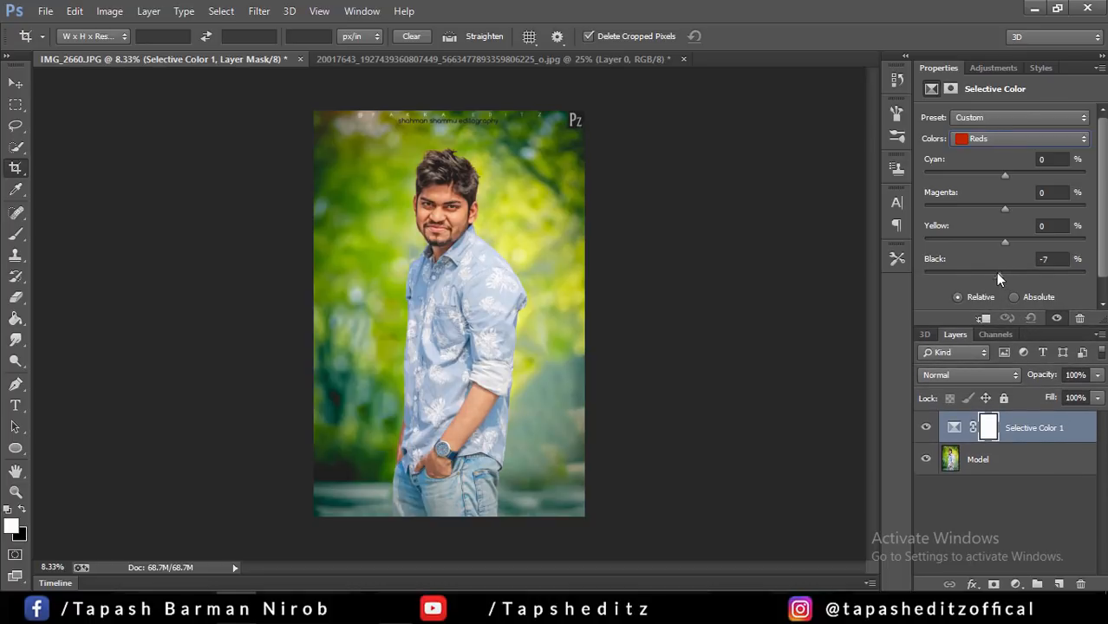
Set the Blacks of the Selective Color adjustment to Cyan +4, Magenta -1, Yellow -3 and Black +2.
{"action": "left_click", "coordinate": [986, 143]}
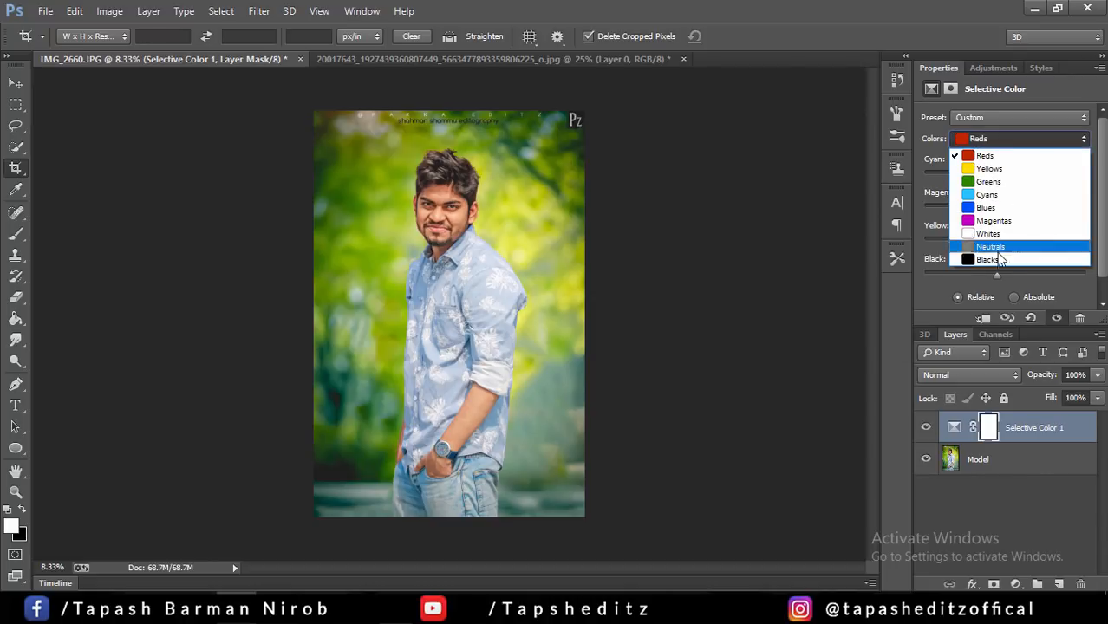
{"action": "left_click", "coordinate": [996, 254]}
{"action": "left_click_drag", "start_coordinate": [1005, 274], "coordinate": [1019, 277]}
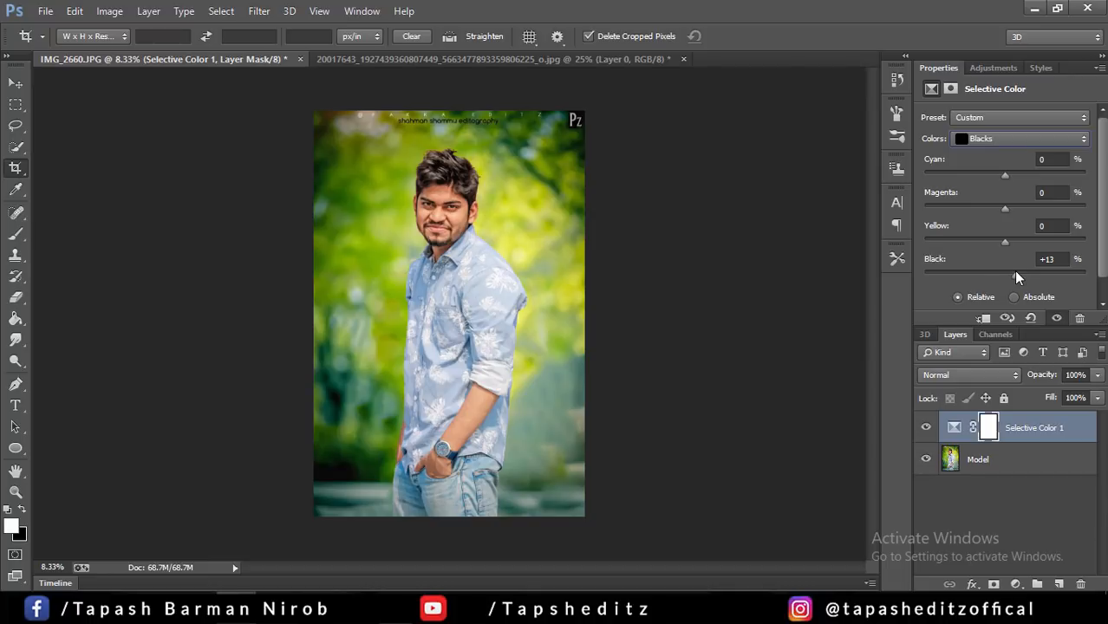
{"action": "left_click_drag", "start_coordinate": [1016, 277], "coordinate": [1006, 275]}
{"action": "left_click_drag", "start_coordinate": [1004, 175], "coordinate": [1003, 249]}
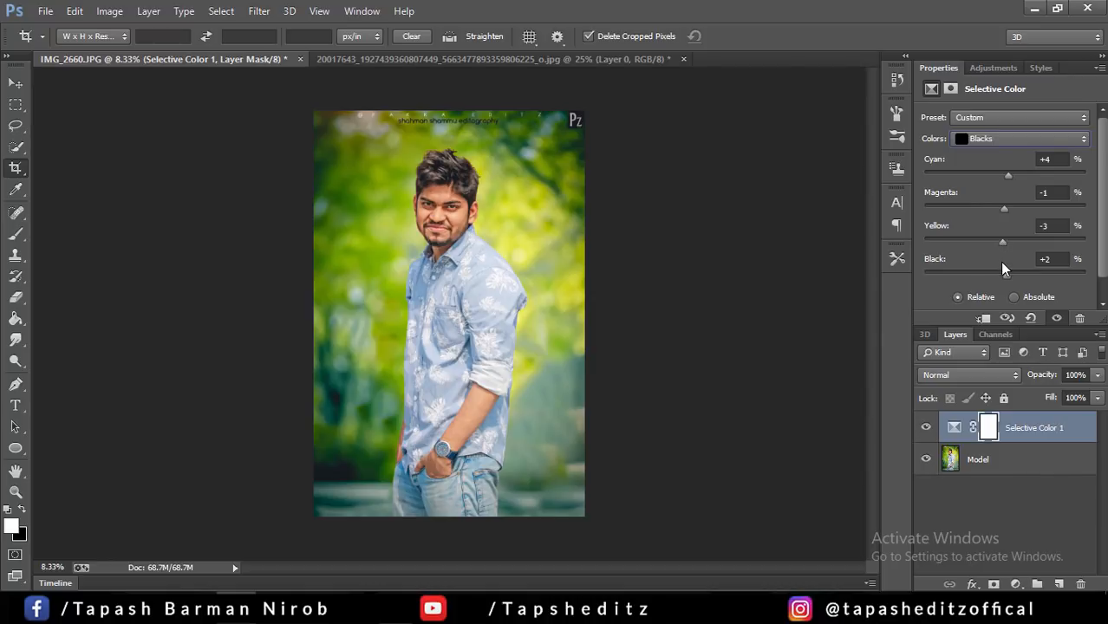
Fine-tune the Black, Magenta and Cyan amounts for the Yellows of the Selective Color adjustment.
{"action": "left_click", "coordinate": [972, 144]}
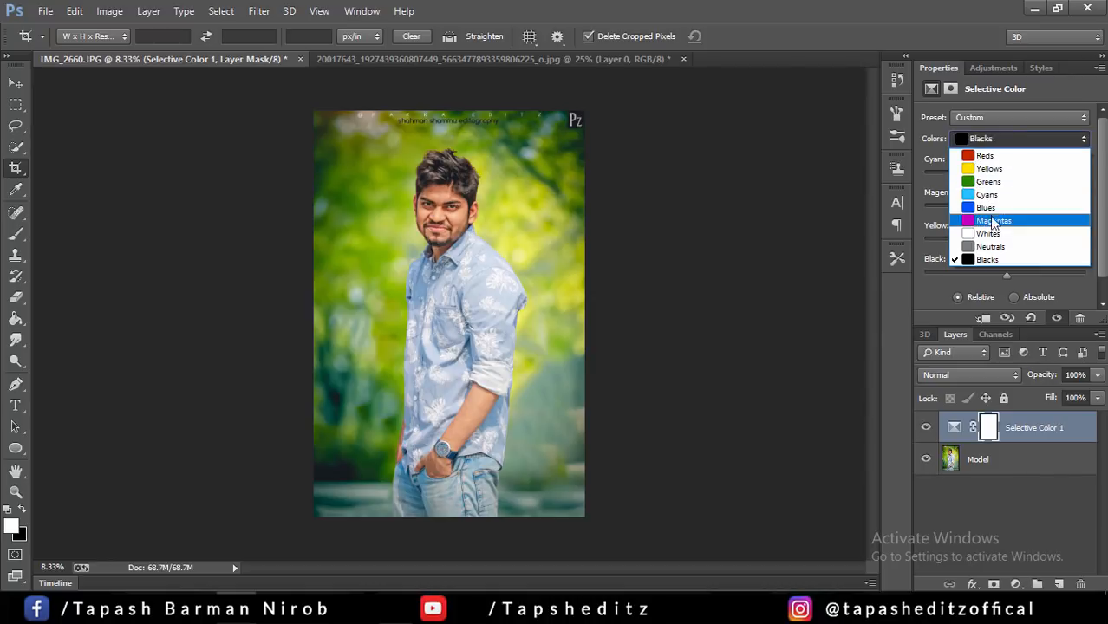
{"action": "left_click", "coordinate": [985, 170]}
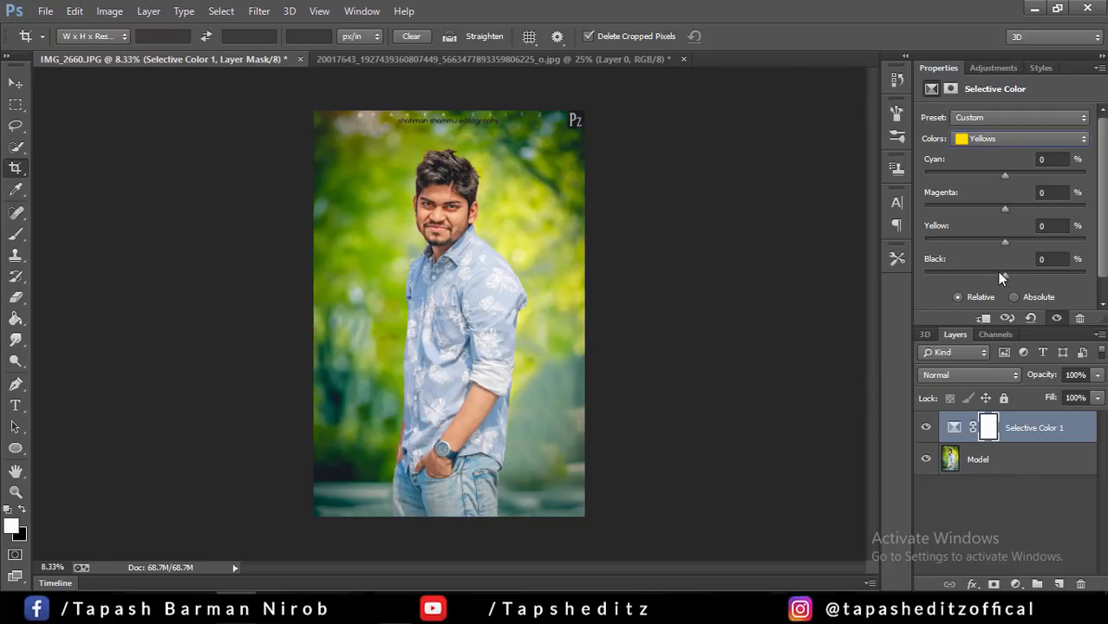
{"action": "left_click_drag", "start_coordinate": [1011, 272], "coordinate": [997, 271]}
{"action": "left_click_drag", "start_coordinate": [1003, 209], "coordinate": [999, 178]}
Merge the Selective Color adjustment down into the Model layer.
{"action": "left_click", "coordinate": [984, 69]}
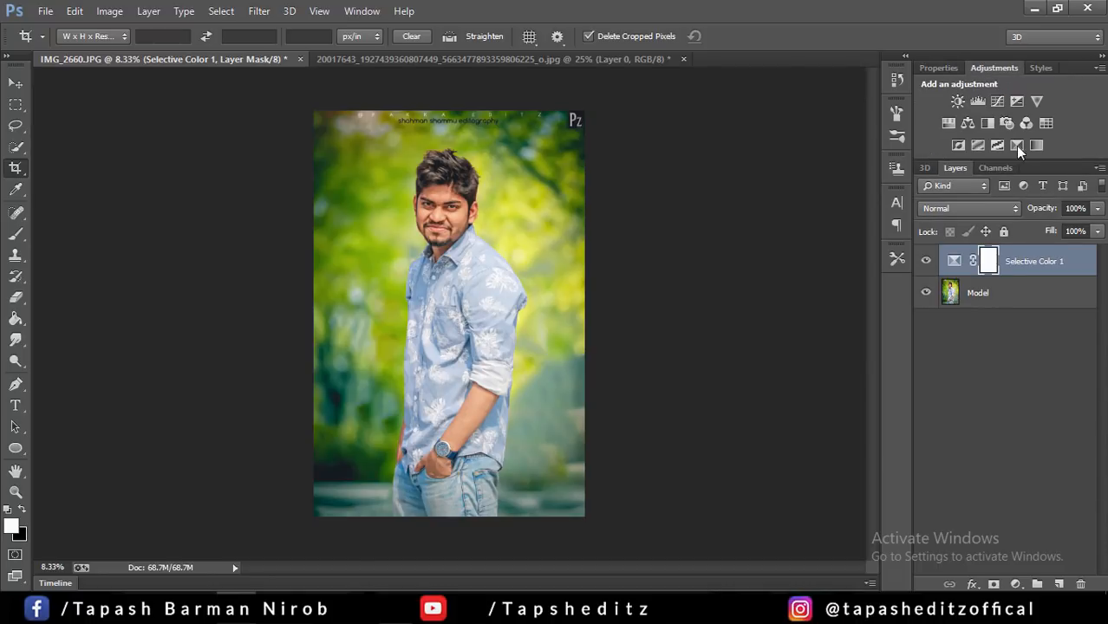
{"action": "right_click", "coordinate": [1040, 265]}
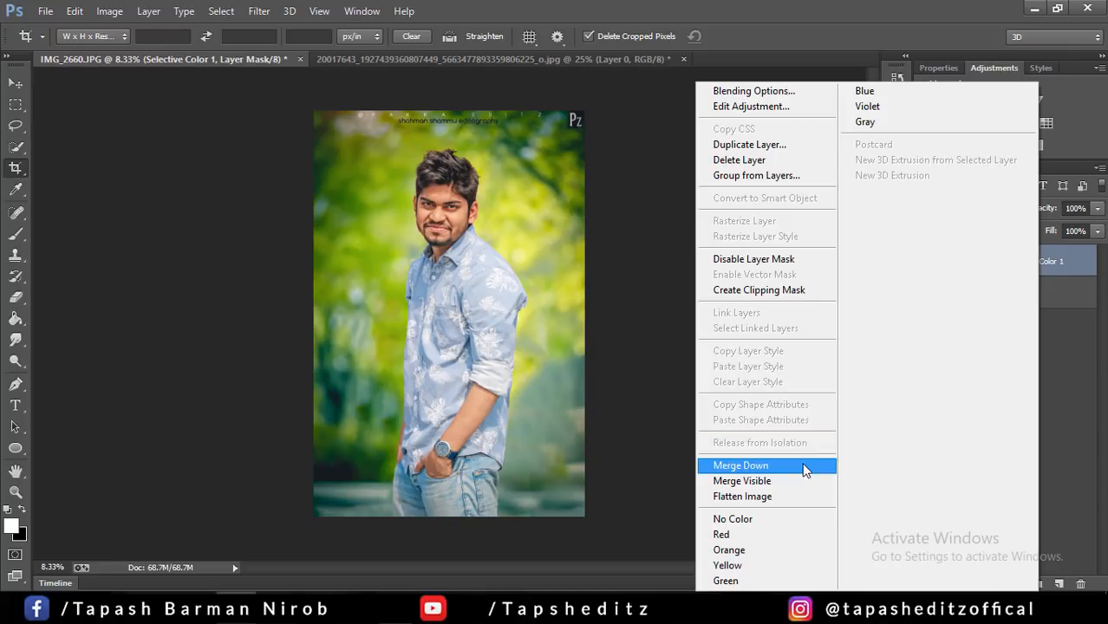
{"action": "left_click", "coordinate": [746, 466]}
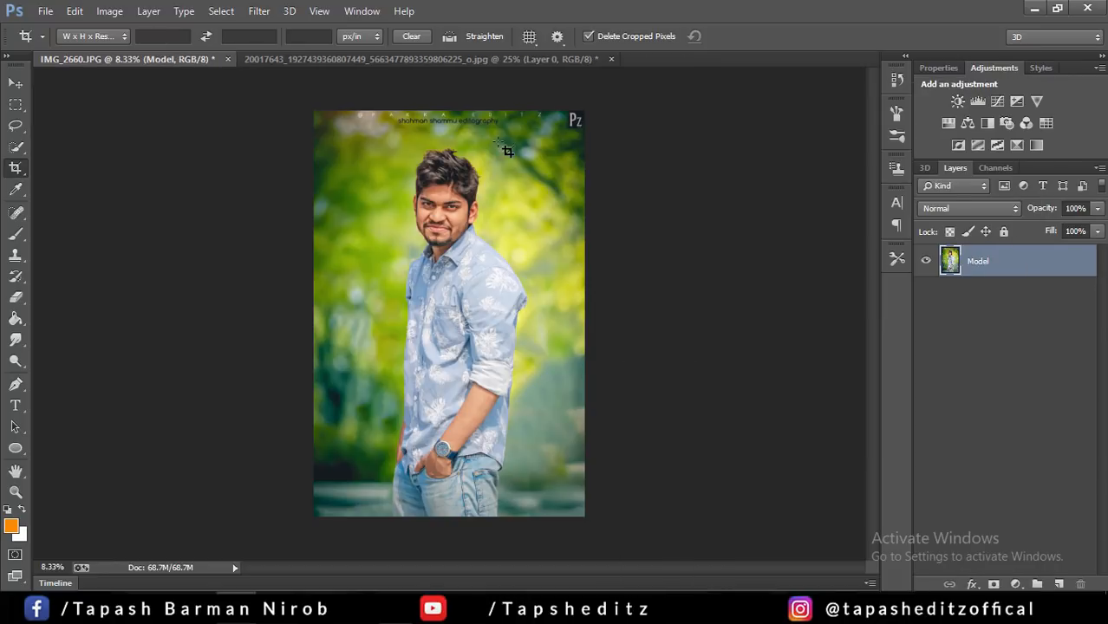
Open the merged Model layer in the Camera Raw filter and set Luminance noise reduction to 29.
{"action": "left_click", "coordinate": [257, 13]}
{"action": "left_click", "coordinate": [292, 108]}
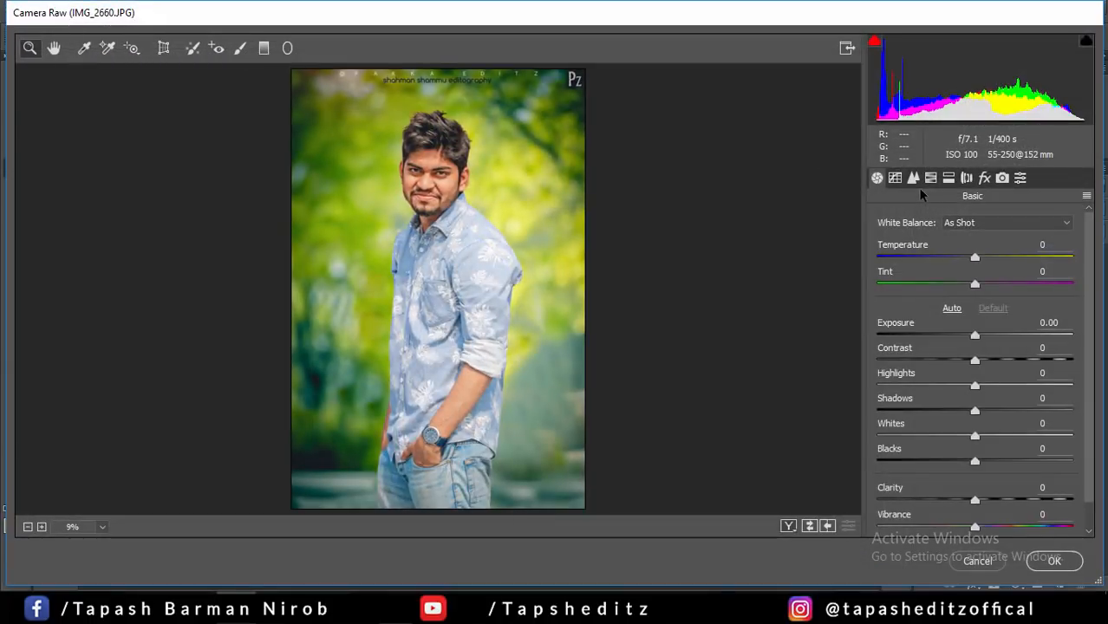
{"action": "left_click", "coordinate": [914, 178]}
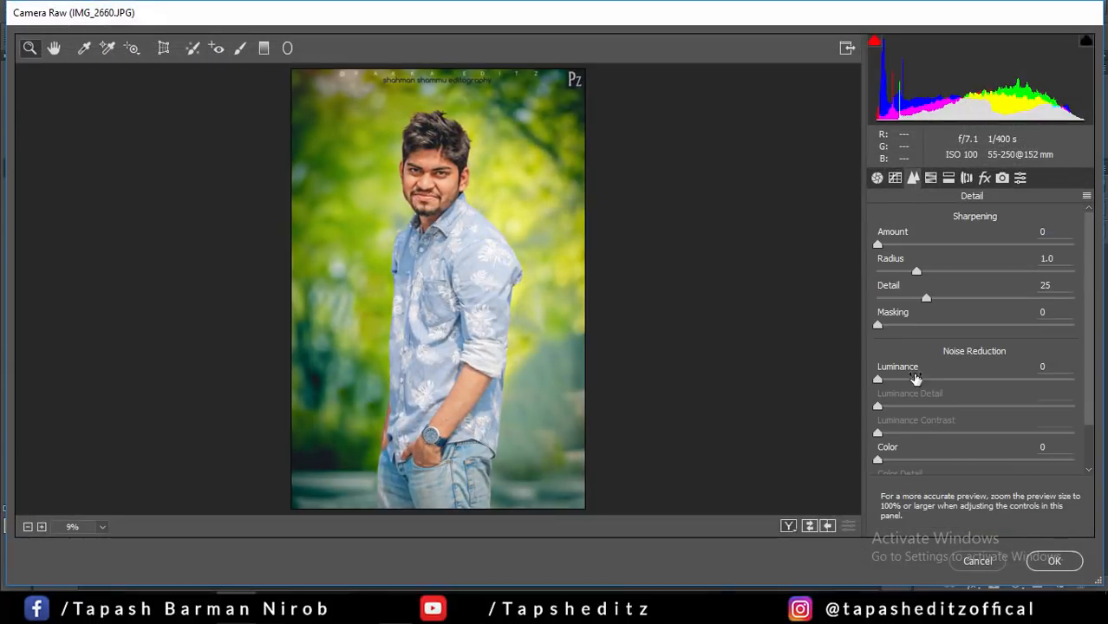
{"action": "left_click_drag", "start_coordinate": [899, 383], "coordinate": [933, 382]}
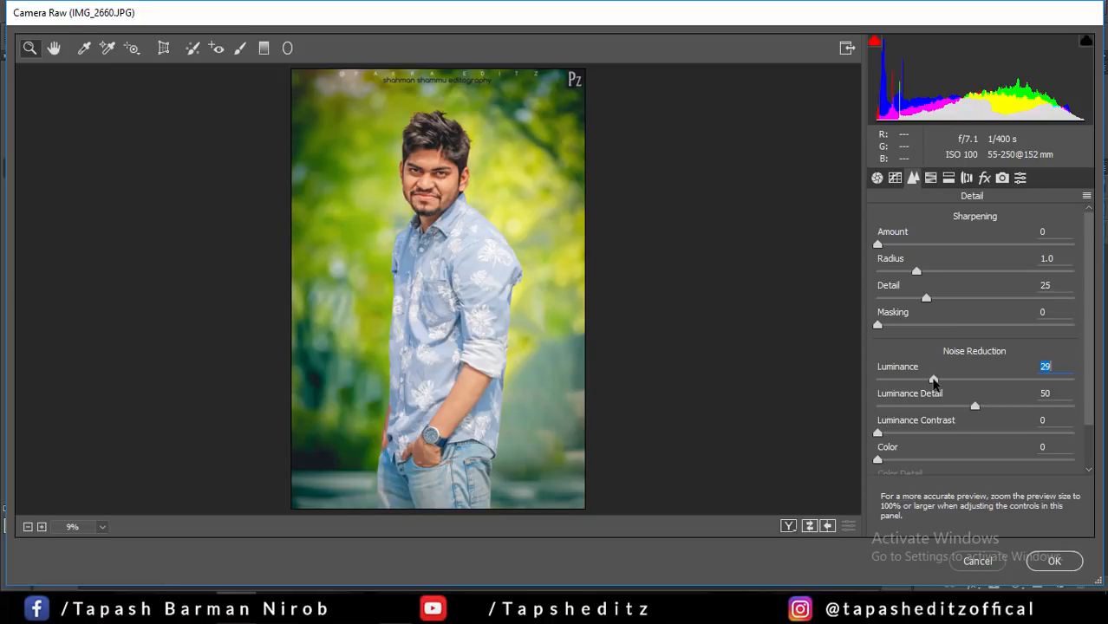
Set the HSL luminance to Oranges +8, Aquas +38 and Blues -8, and apply the Camera Raw filter.
{"action": "left_click", "coordinate": [931, 178]}
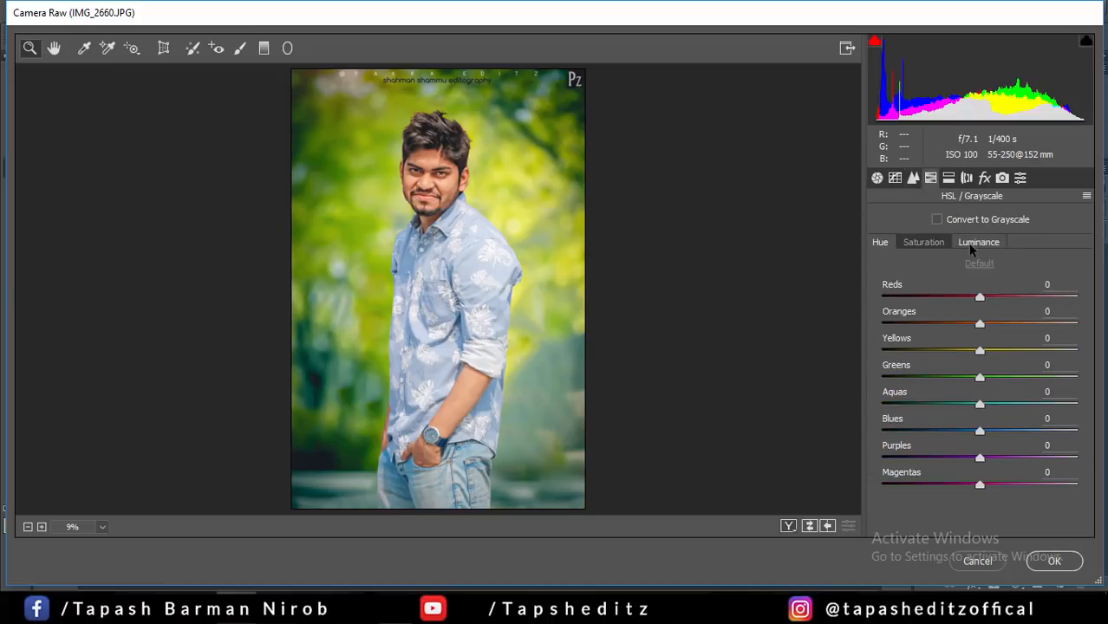
{"action": "left_click", "coordinate": [970, 249]}
{"action": "left_click_drag", "start_coordinate": [979, 324], "coordinate": [987, 325]}
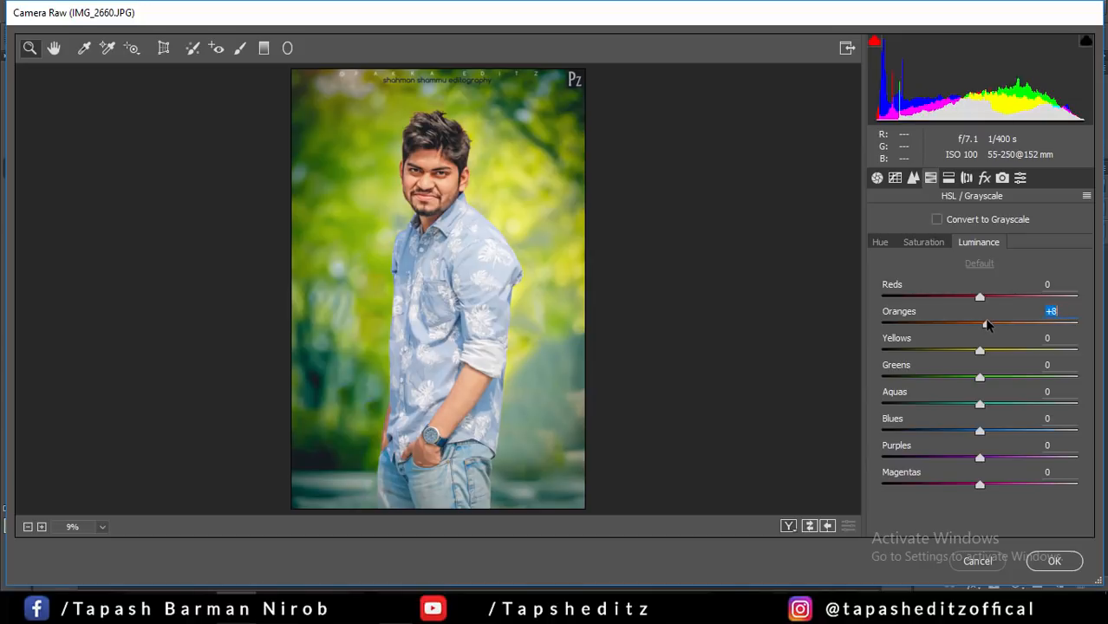
{"action": "left_click", "coordinate": [984, 405]}
{"action": "left_click_drag", "start_coordinate": [985, 406], "coordinate": [1019, 399]}
{"action": "left_click", "coordinate": [983, 432]}
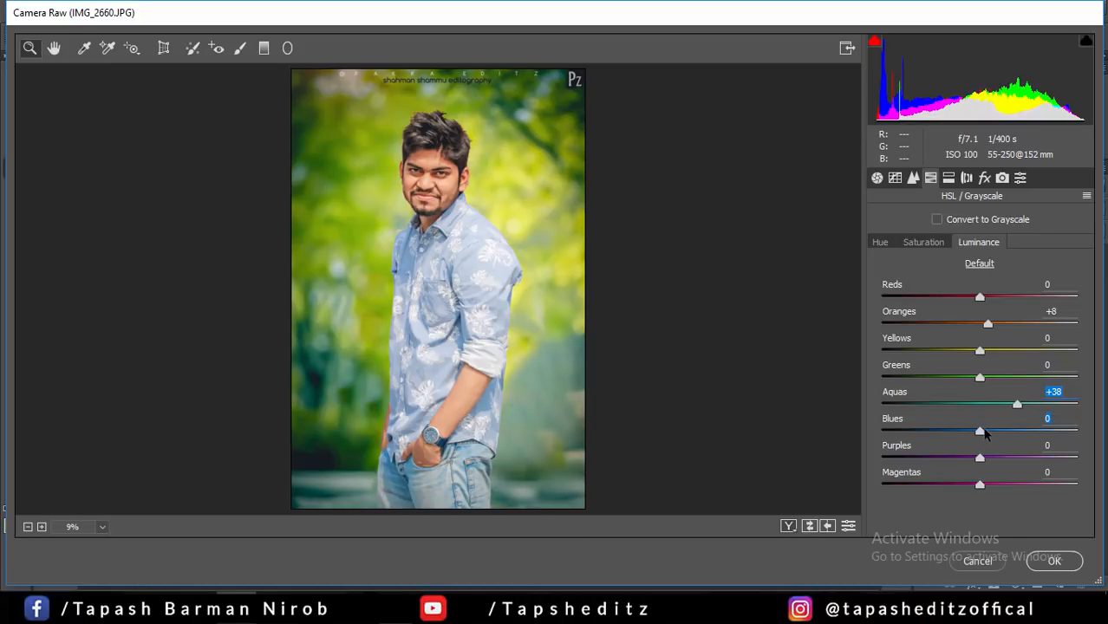
{"action": "mouse_move", "coordinate": [985, 433]}
{"action": "left_mouse_down"}
{"action": "mouse_move", "coordinate": [1002, 433]}
{"action": "mouse_move", "coordinate": [977, 425]}
{"action": "left_mouse_up"}
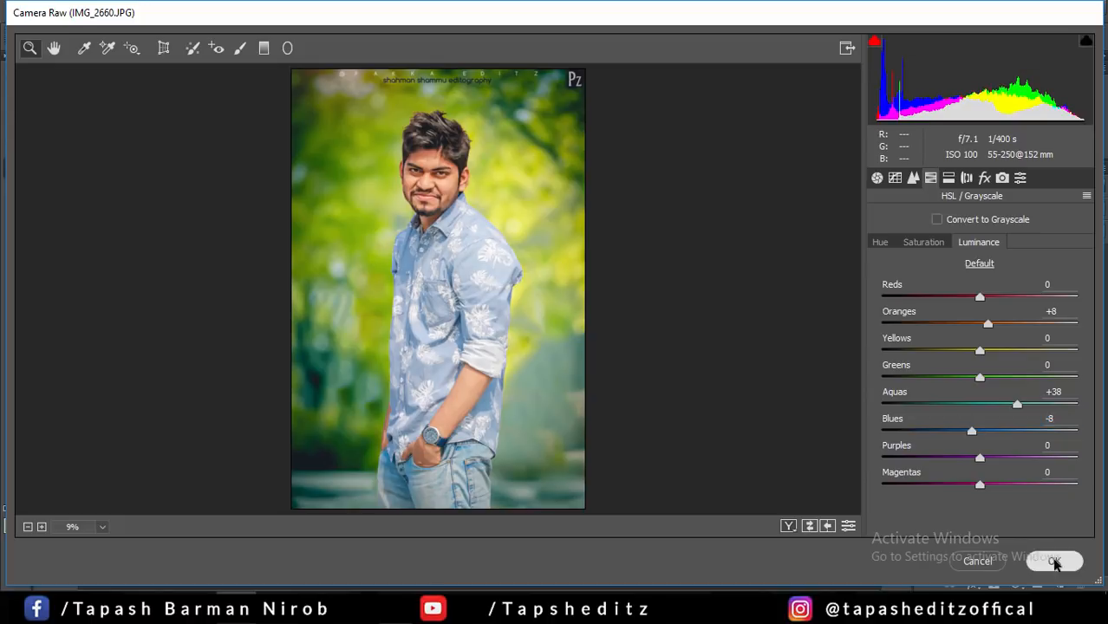
{"action": "left_click", "coordinate": [1054, 561]}
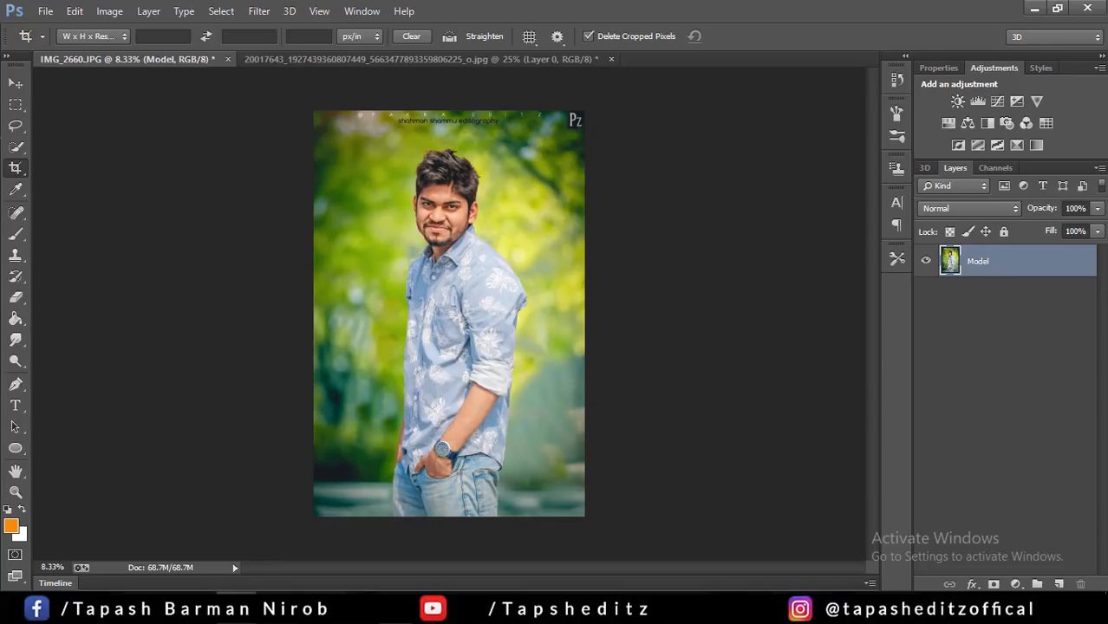
{"action": "left_click", "coordinate": [14, 82]}
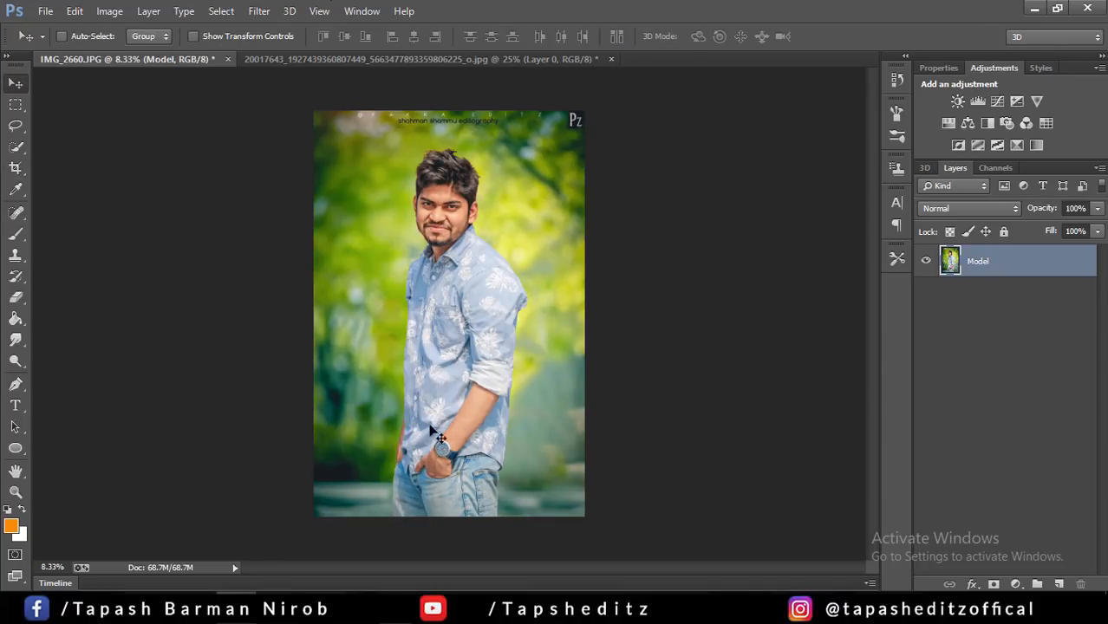
{"action": "left_click", "coordinate": [397, 608]}
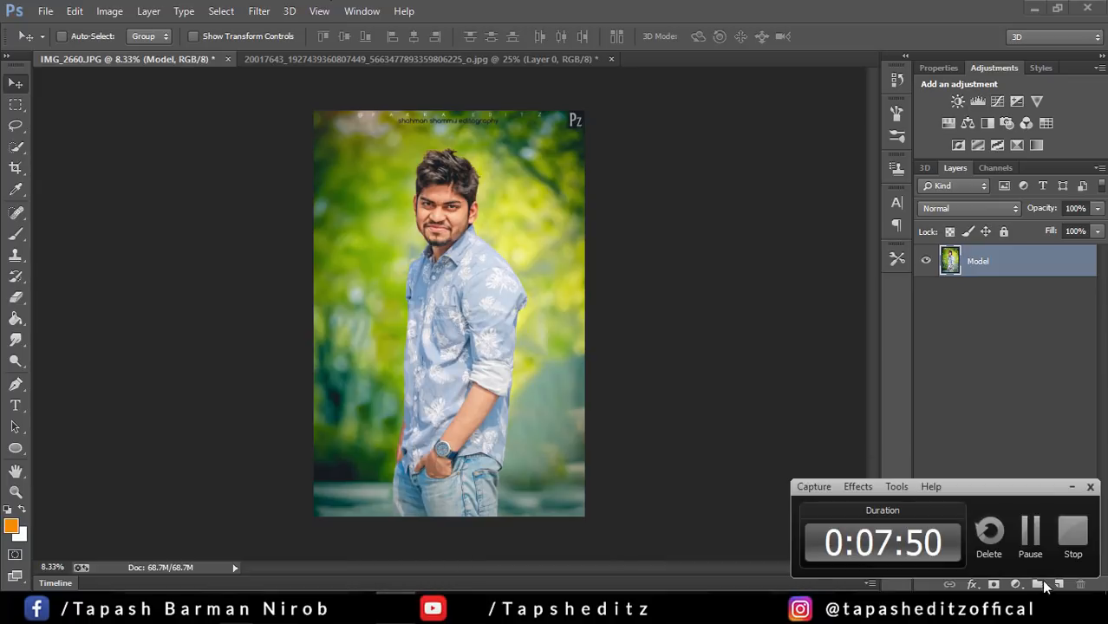